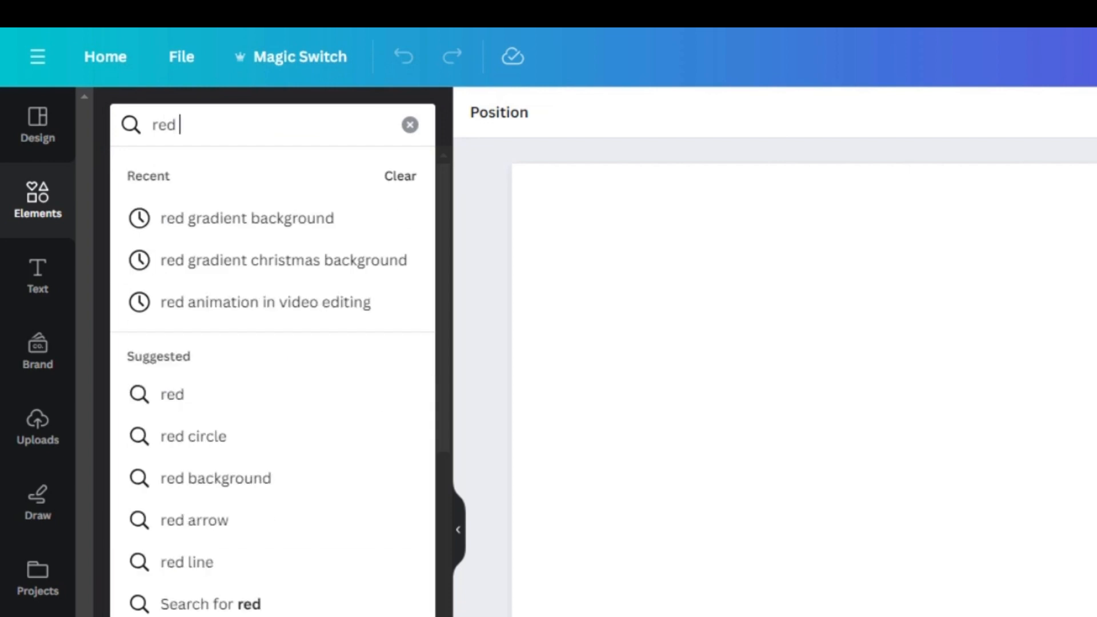
# Step: Search elements for "red snowflakes falling christmas background" and narrow the results to videos
pyautogui.write('s fal')
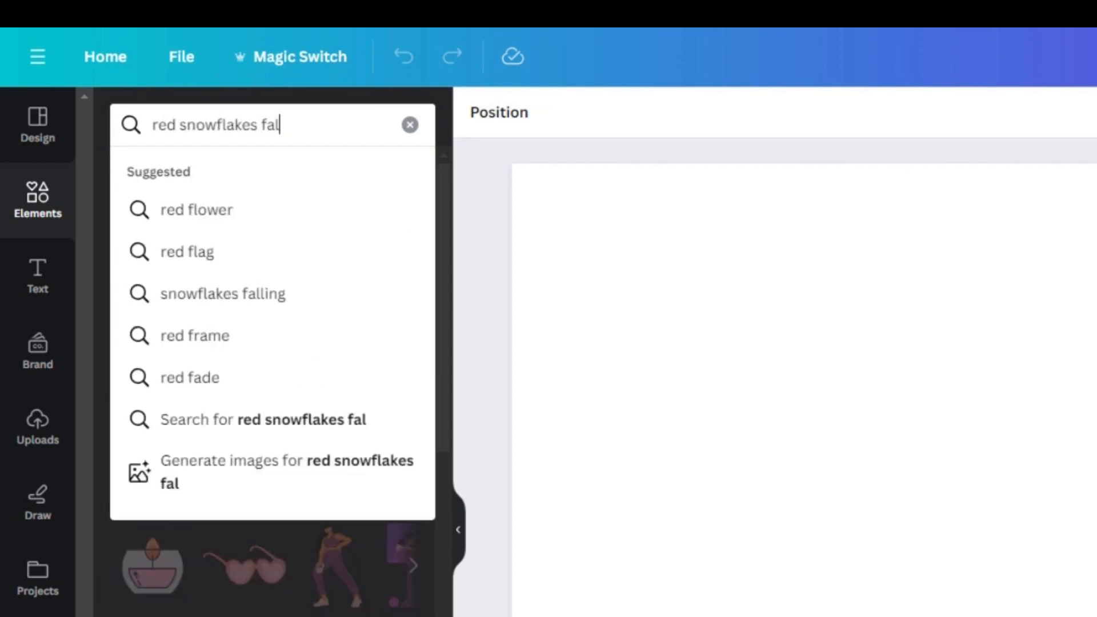
pyautogui.write('ling christmas bacjkg')
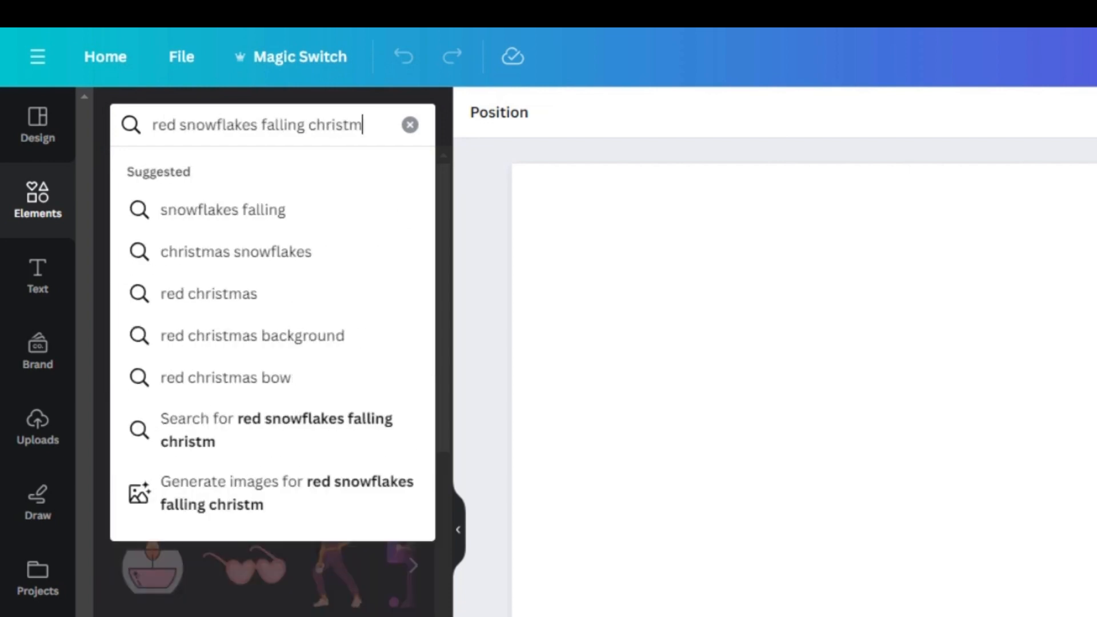
pyautogui.write('r')
pyautogui.press('BackSpace')
pyautogui.press('BackSpace')
pyautogui.press('BackSpace')
pyautogui.press('BackSpace')
pyautogui.write('kground')
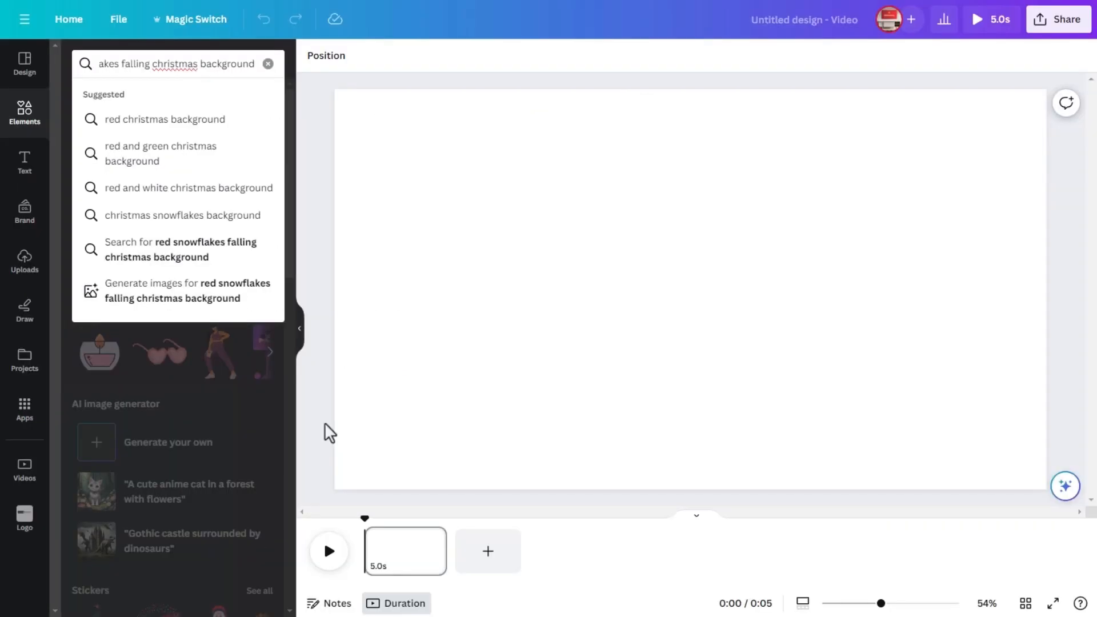
pyautogui.press('Return')
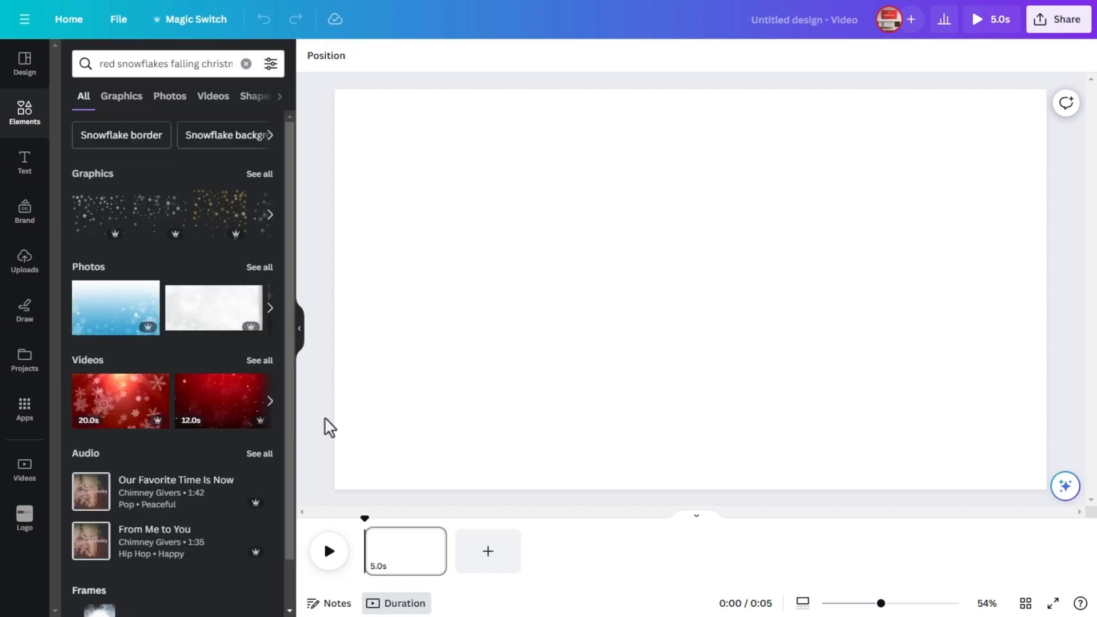
pyautogui.click(211, 97)
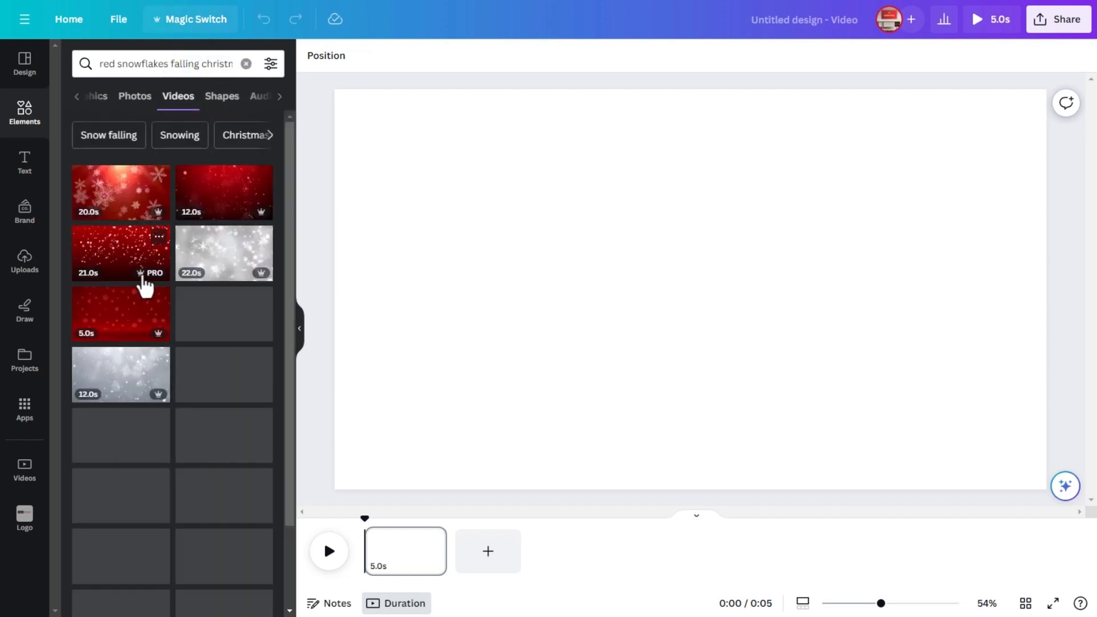
# Step: Add the 12-second red snowflakes video to the page and set it as the background
pyautogui.click(210, 210)
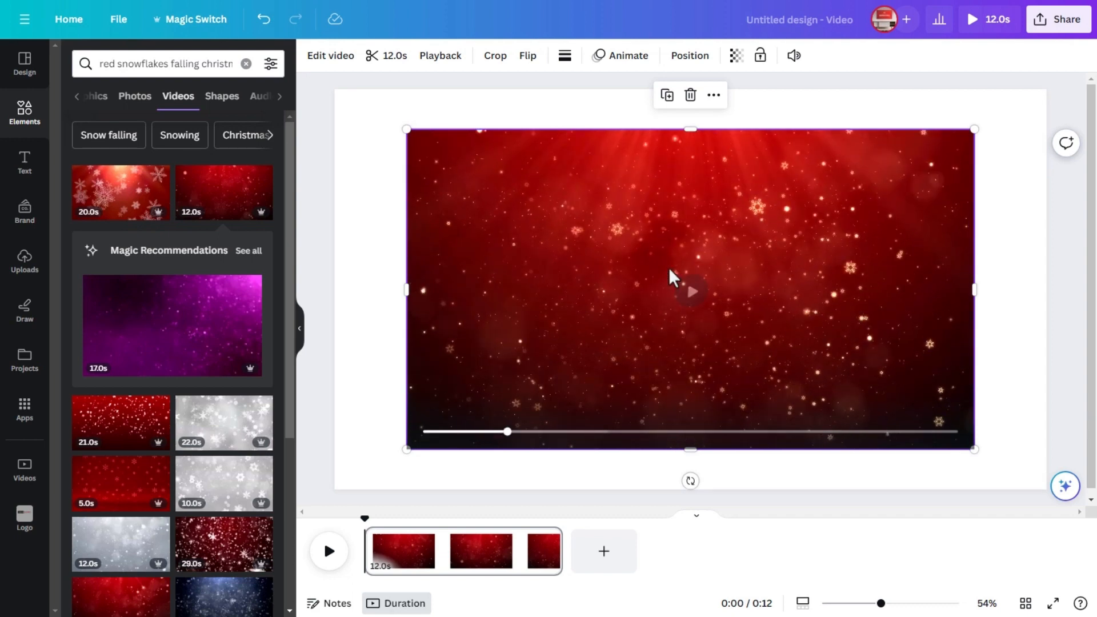
pyautogui.rightClick(541, 225)
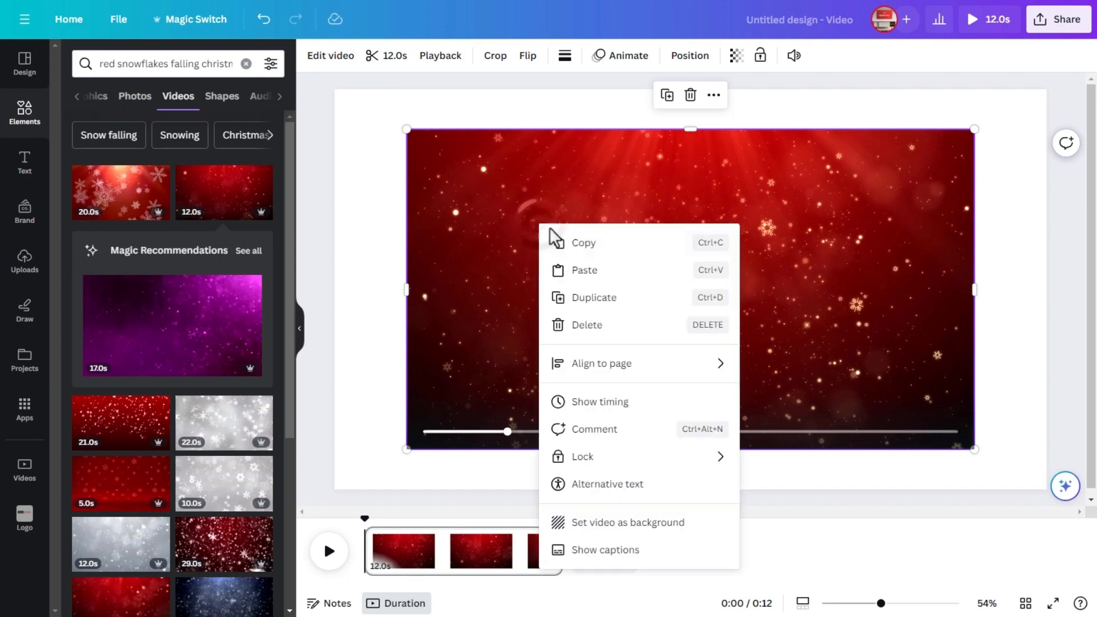
pyautogui.click(564, 523)
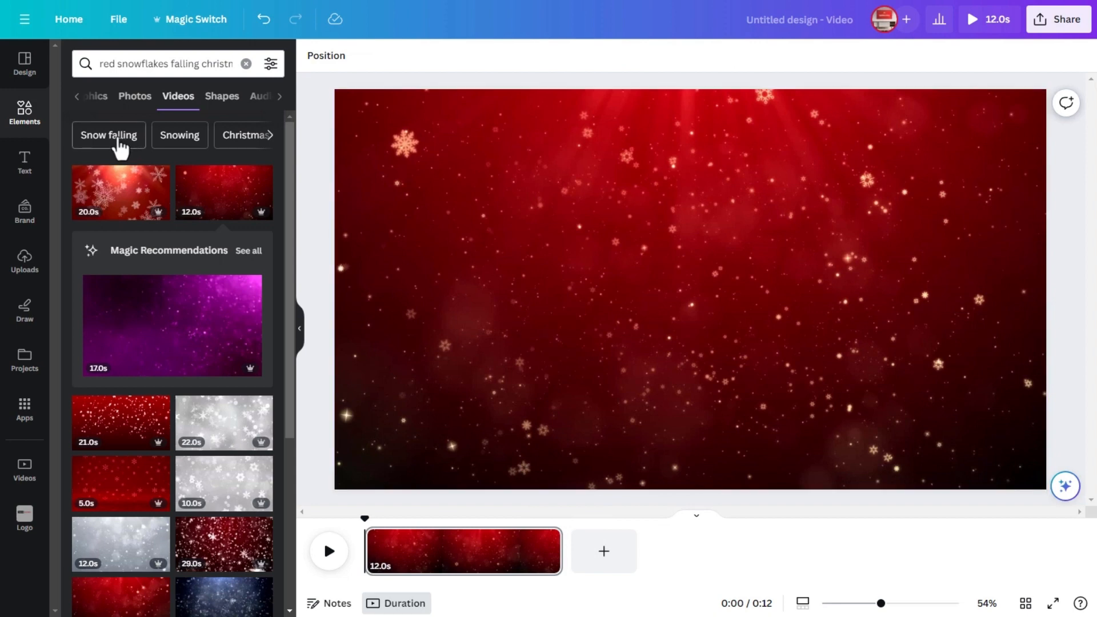
# Step: Replace the element search with "discount up to 50% graphics stickeer"
pyautogui.click(246, 63)
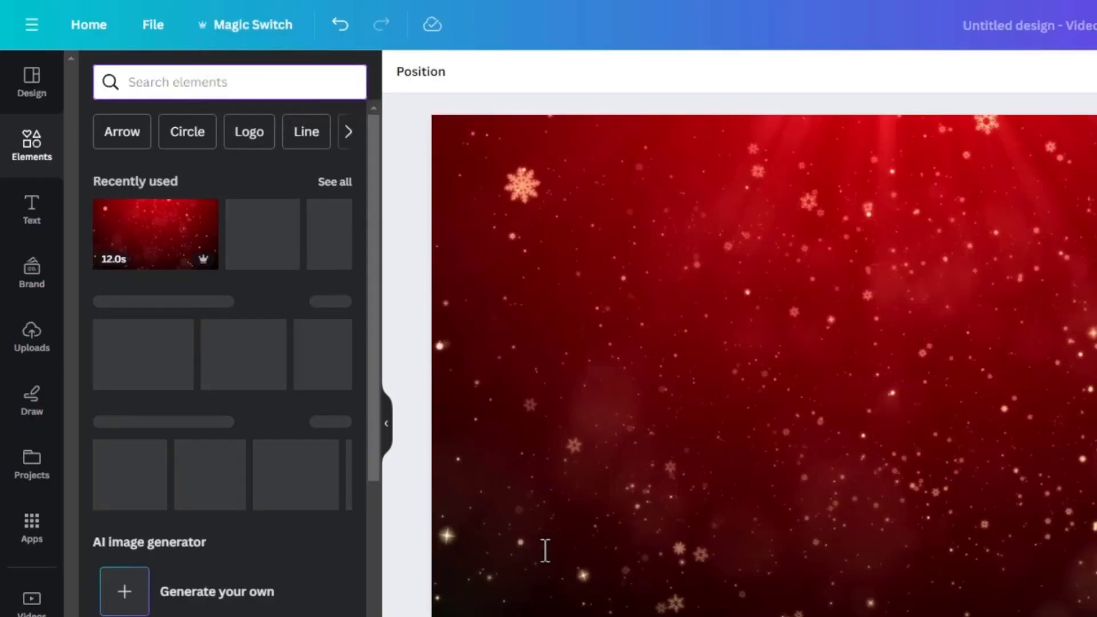
pyautogui.write('discount')
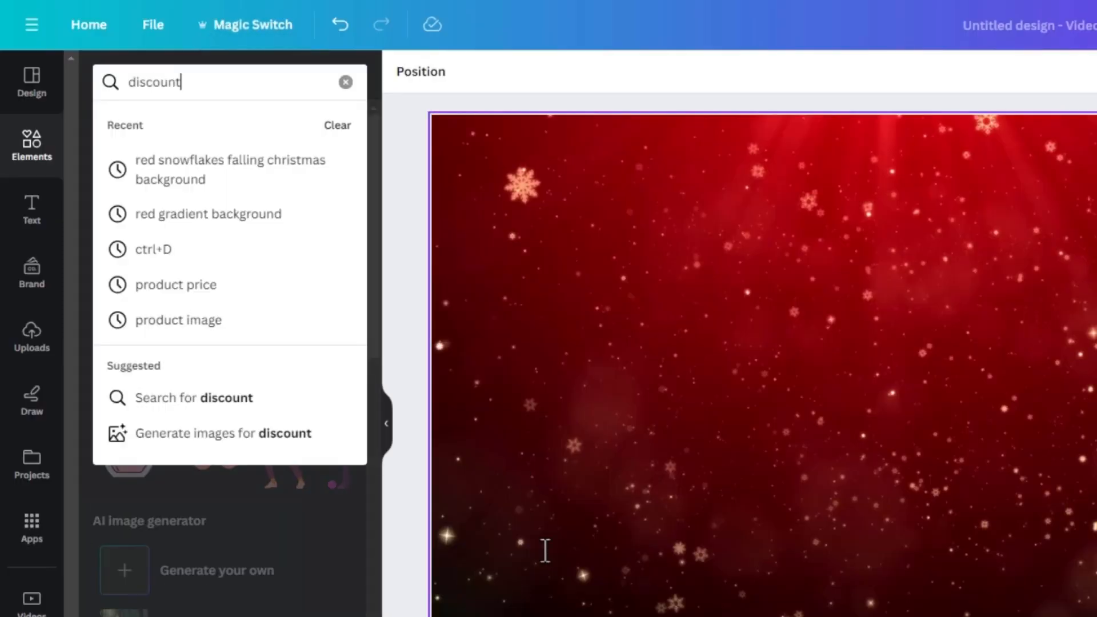
pyautogui.write(' up t')
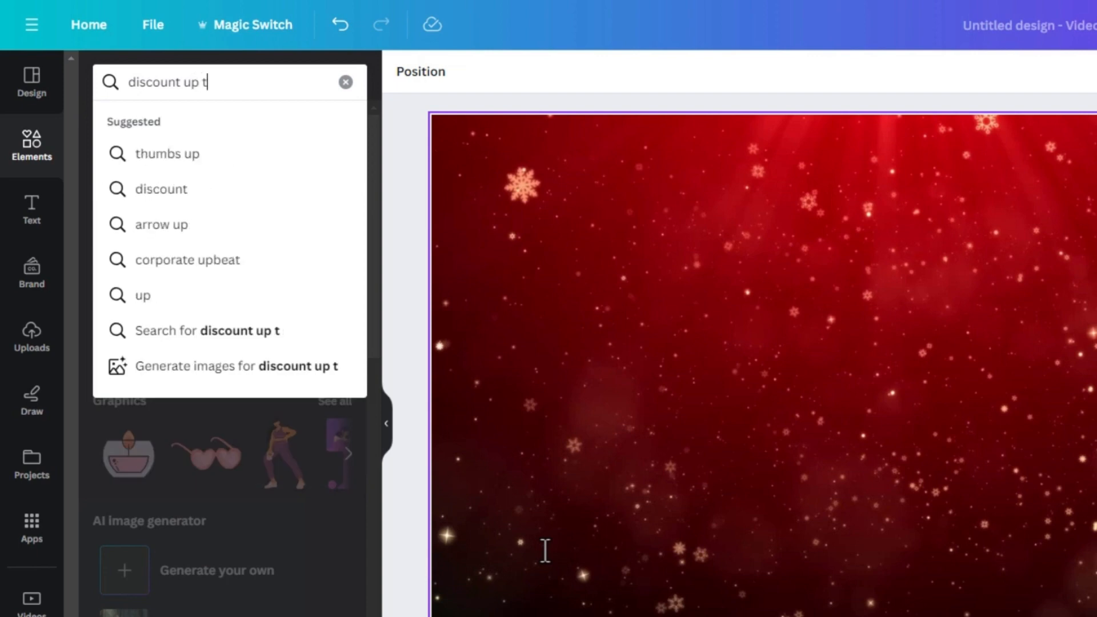
pyautogui.write('o 50')
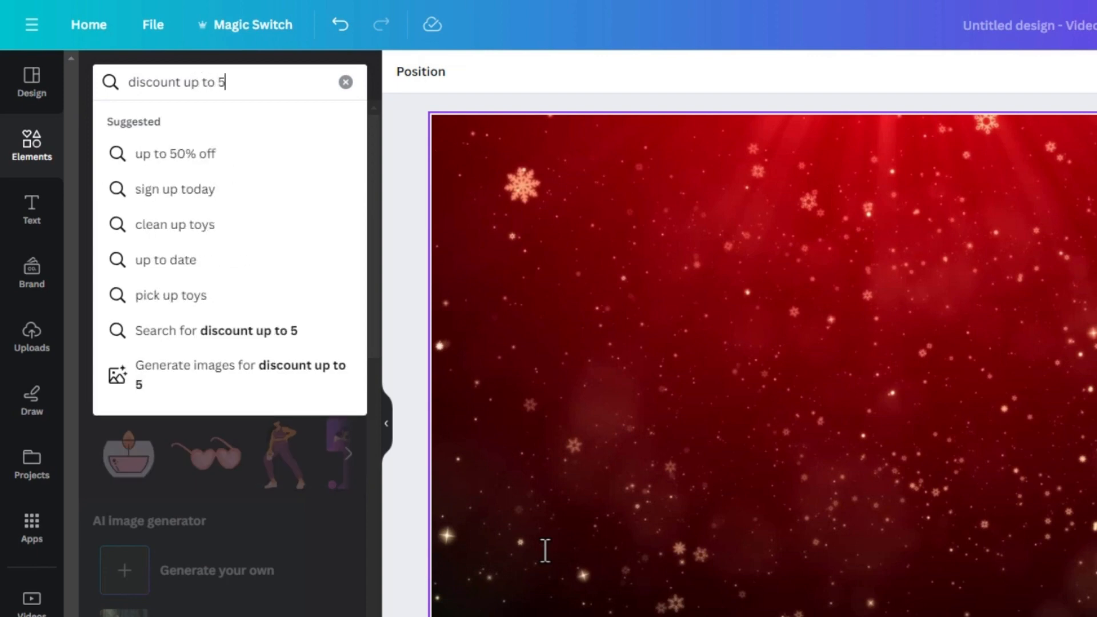
pyautogui.write('% grahi')
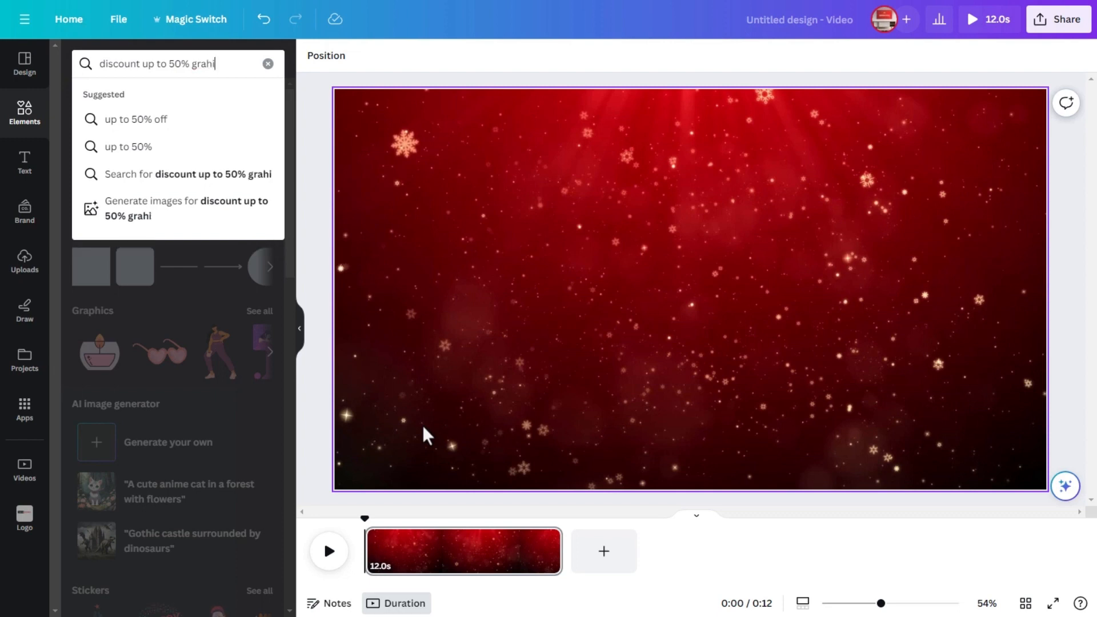
pyautogui.write('phics stickeer')
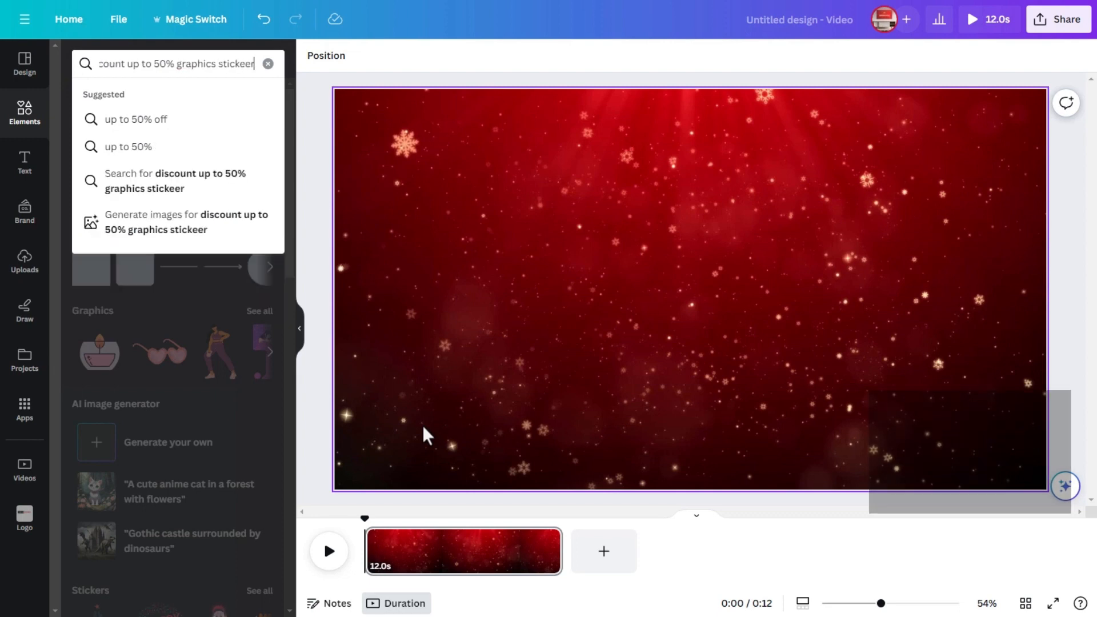
pyautogui.press('Return')
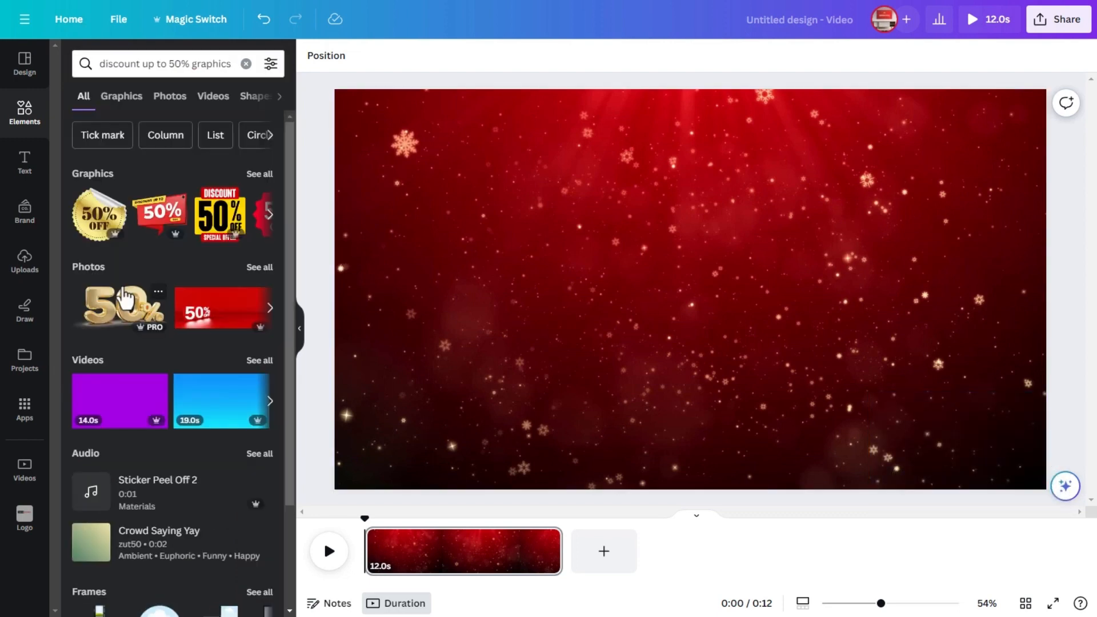
# Step: Add the red and yellow "Discount up to 50% off" graphic, shrink it to a small badge and place it at the page's bottom centre
pyautogui.click(149, 226)
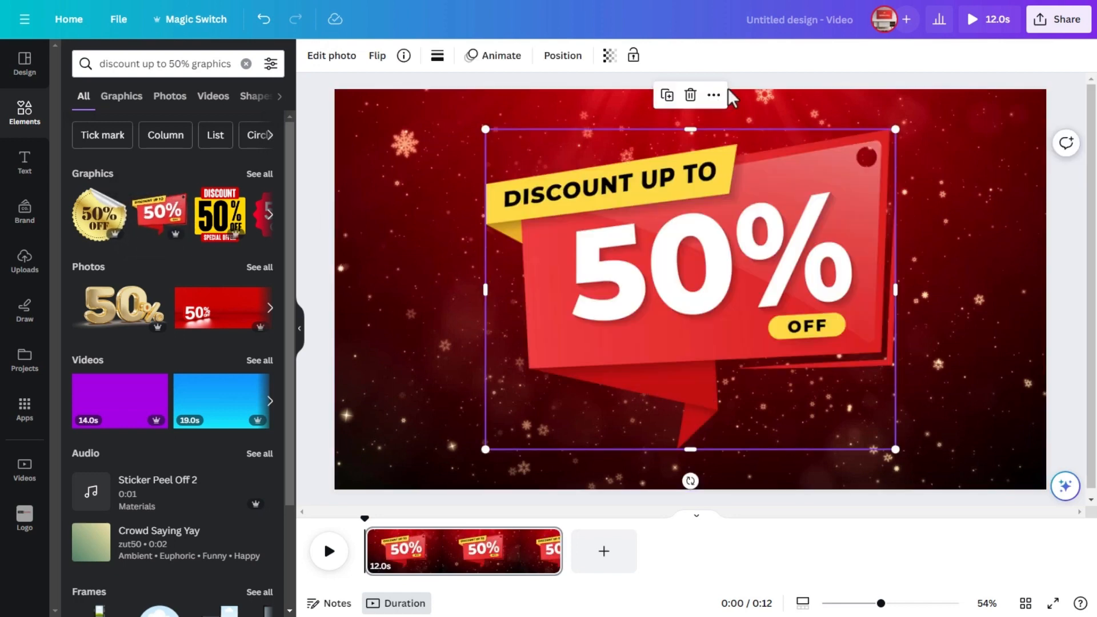
pyautogui.moveTo(895, 124); pyautogui.dragTo(584, 372)
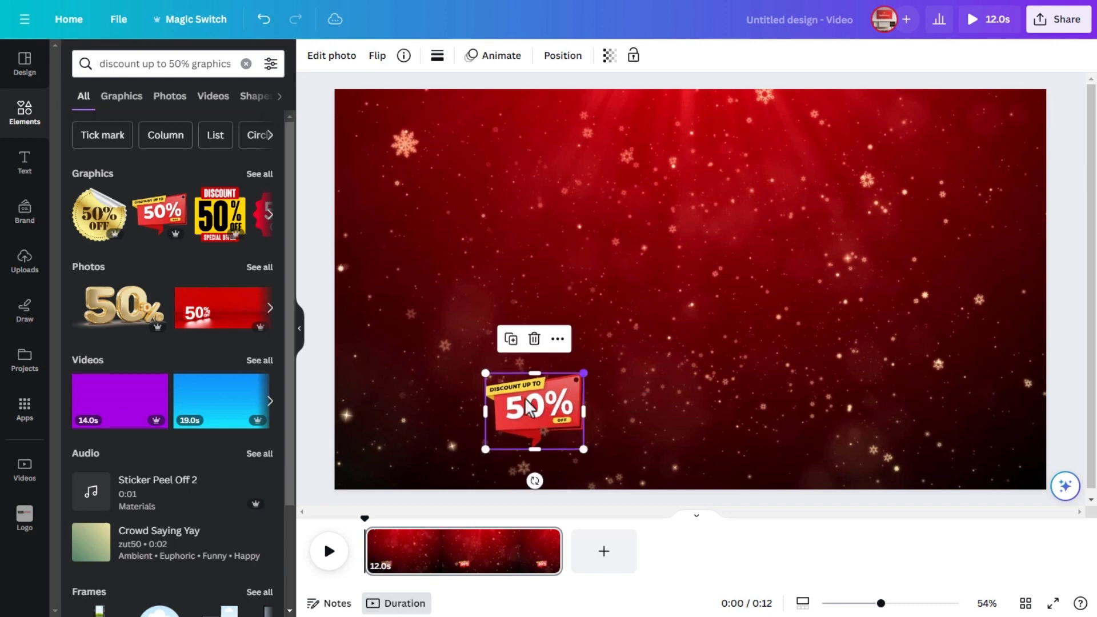
pyautogui.moveTo(529, 412); pyautogui.dragTo(660, 453)
# Step: Apply the Rise animation to the discount badge on enter, with an upward direction and a slightly higher speed
pyautogui.click(501, 56)
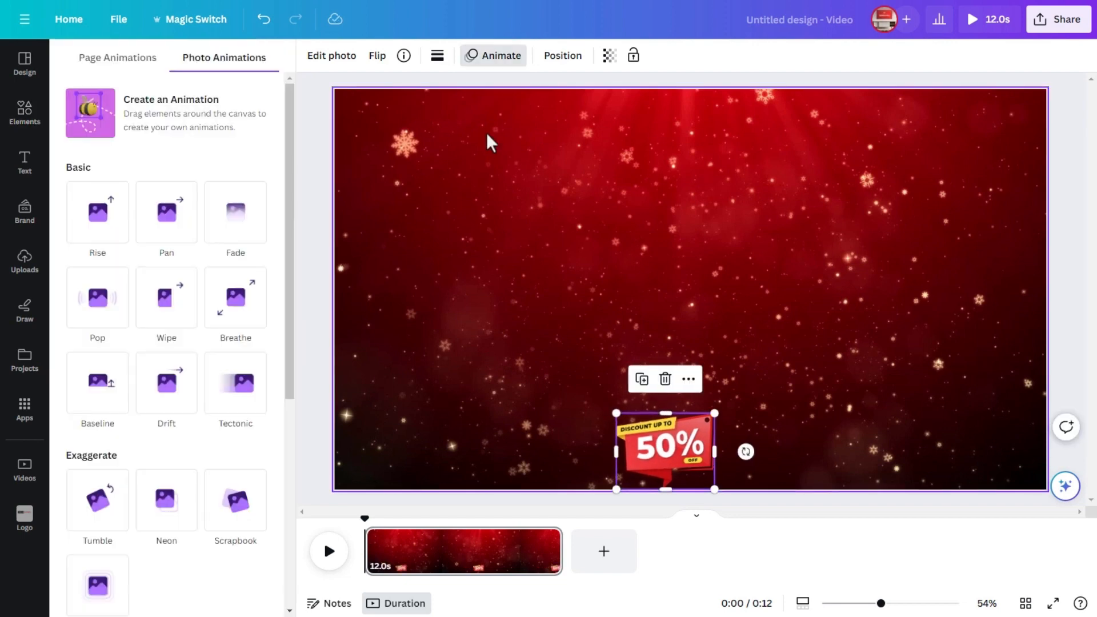
pyautogui.click(98, 231)
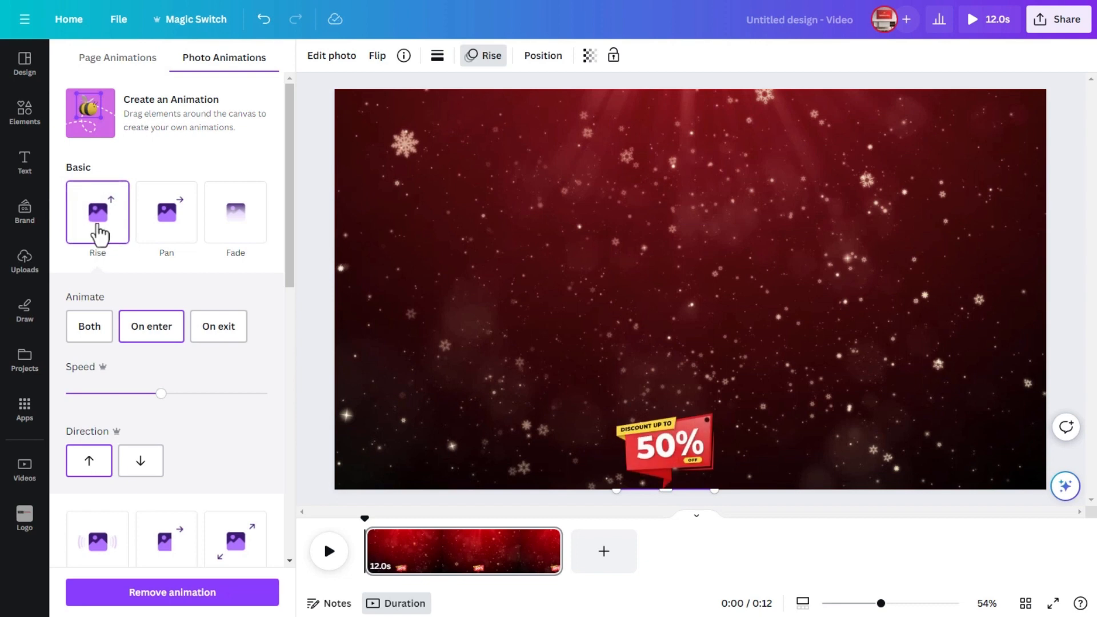
pyautogui.click(157, 345)
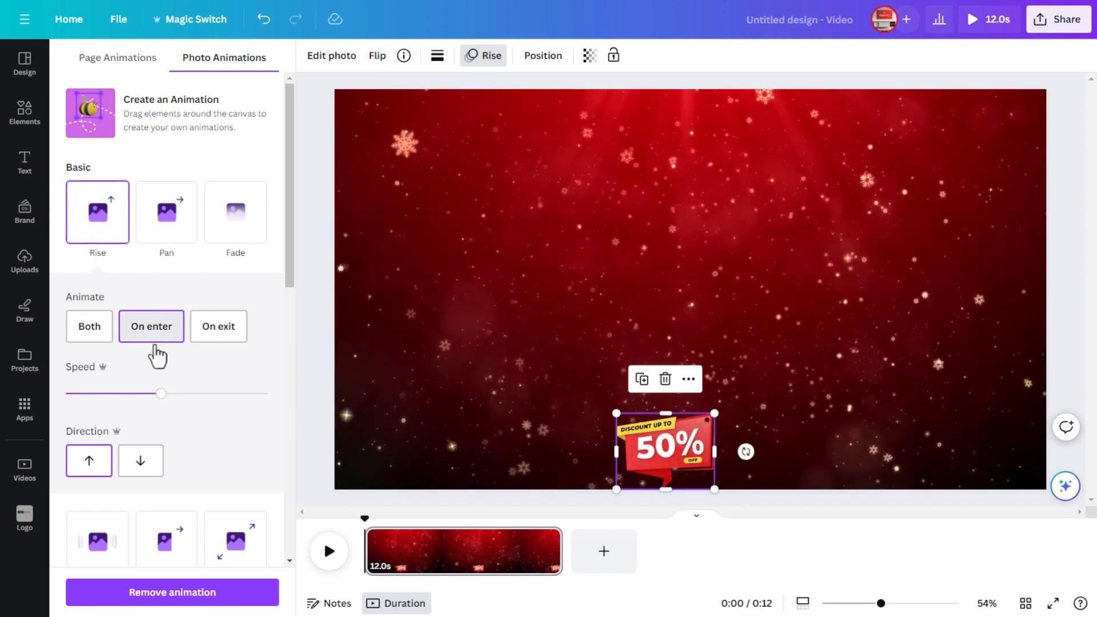
pyautogui.moveTo(160, 400); pyautogui.dragTo(166, 402)
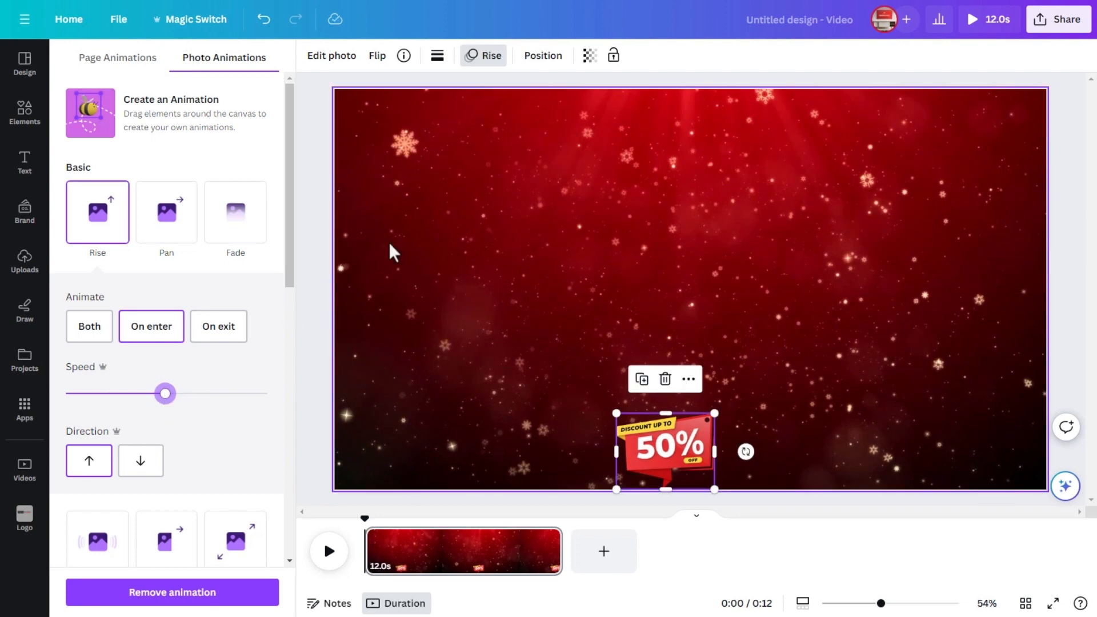
pyautogui.click(390, 245)
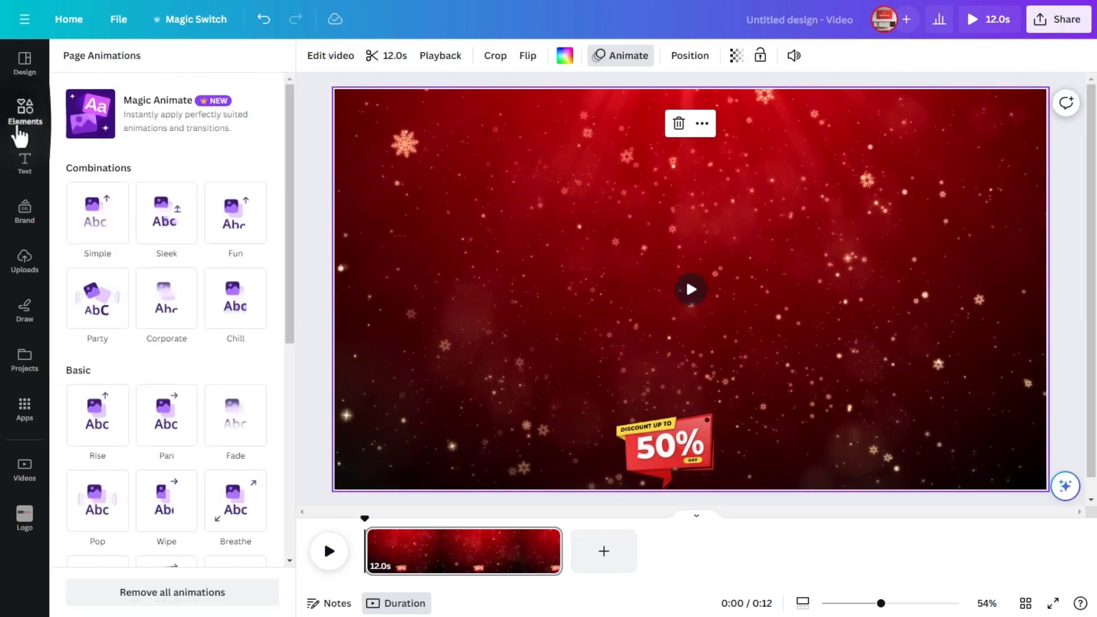
# Step: Find the snowman graphic by searching "animated chritmas snowman" and place it, shrunk, just left of the discount badge
pyautogui.click(16, 131)
pyautogui.click(149, 73)
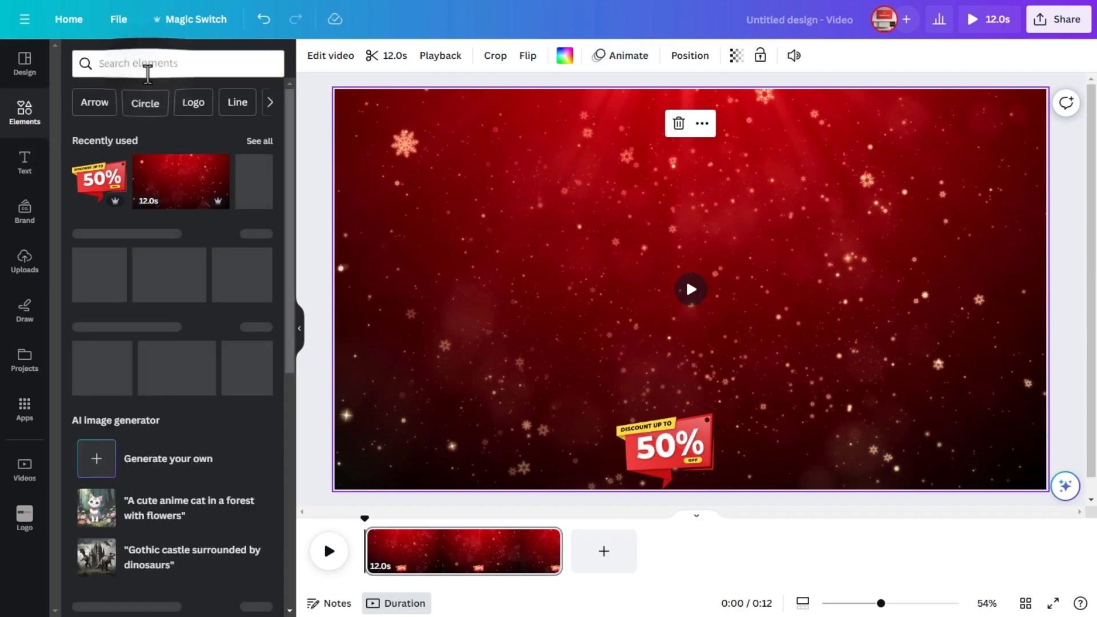
pyautogui.write('animated chritmas')
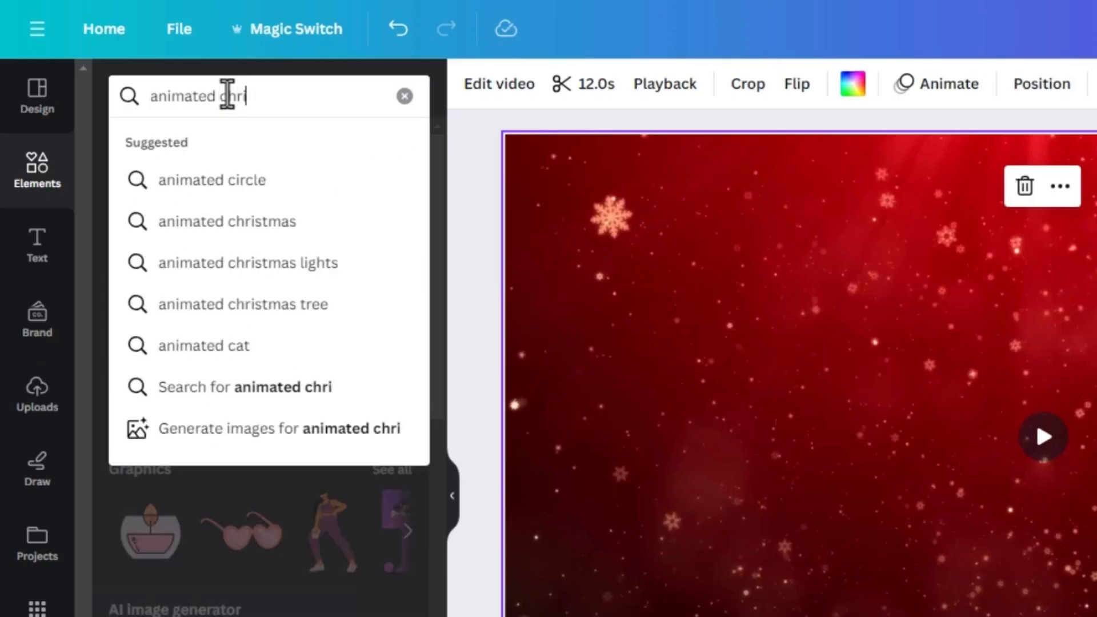
pyautogui.write(' snowman')
pyautogui.press('Return')
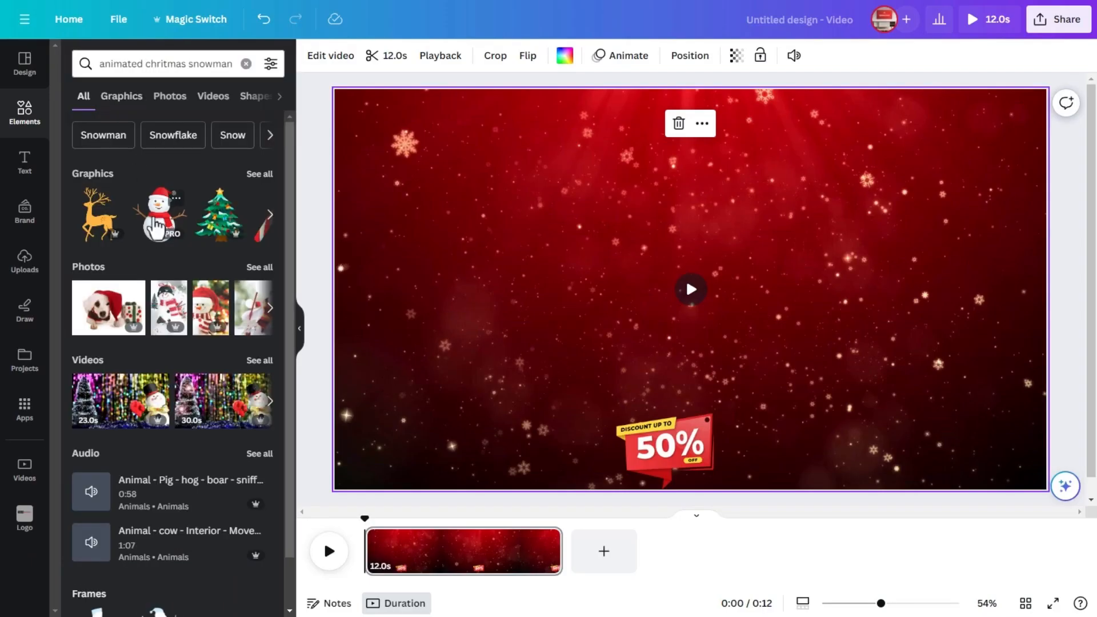
pyautogui.click(157, 226)
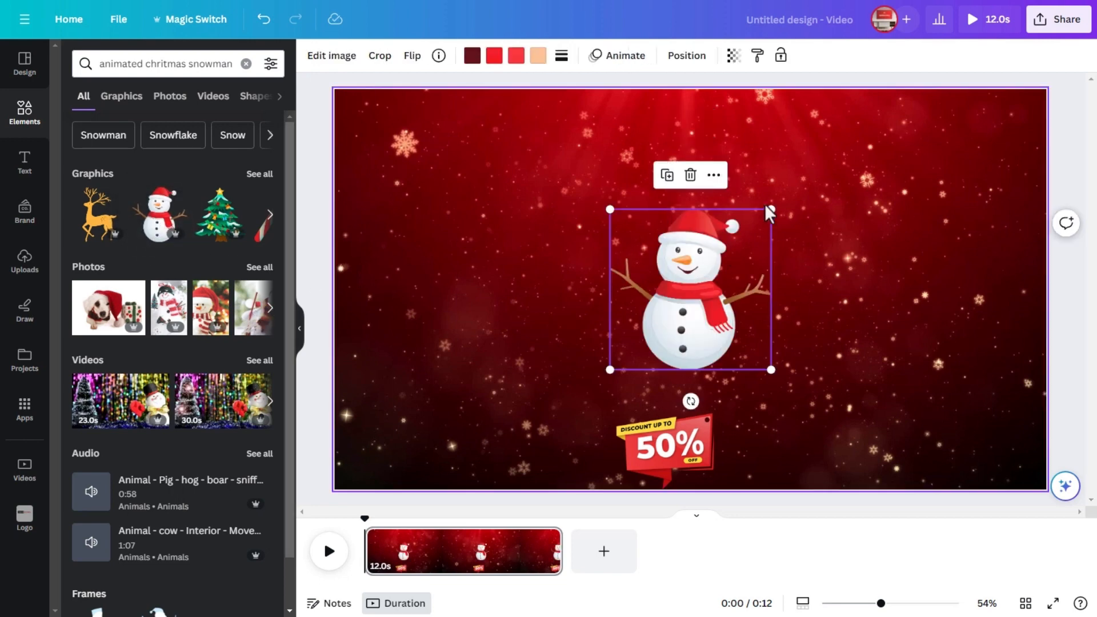
pyautogui.moveTo(771, 209); pyautogui.dragTo(608, 447)
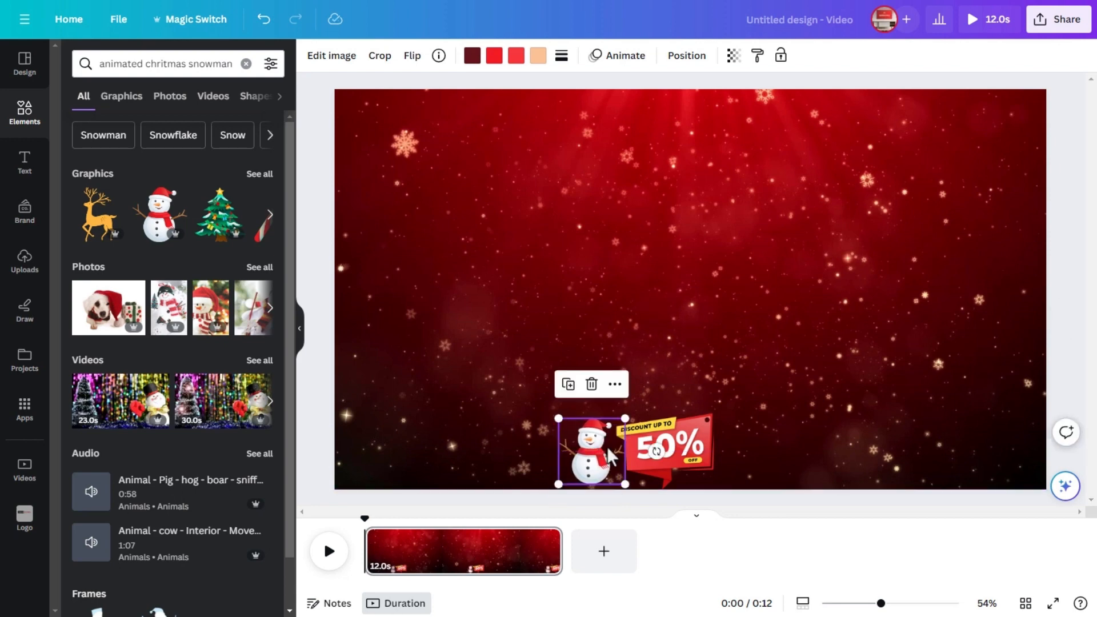
# Step: Apply the Wiggle motion effect to the snowman with a slightly higher intensity
pyautogui.click(610, 63)
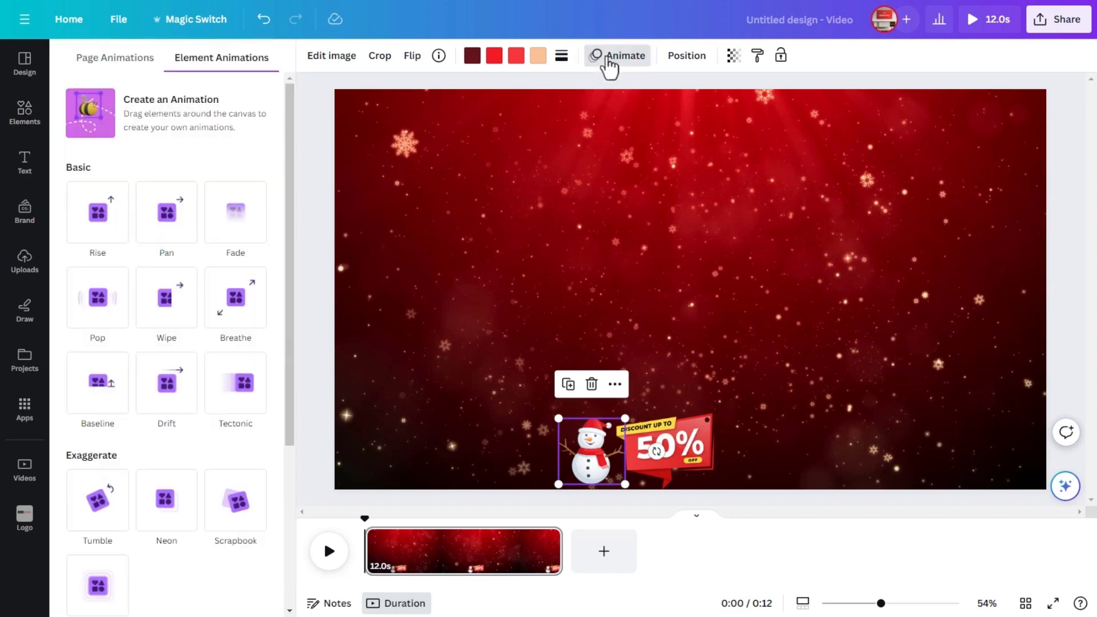
pyautogui.scroll(-4, 166, 245)
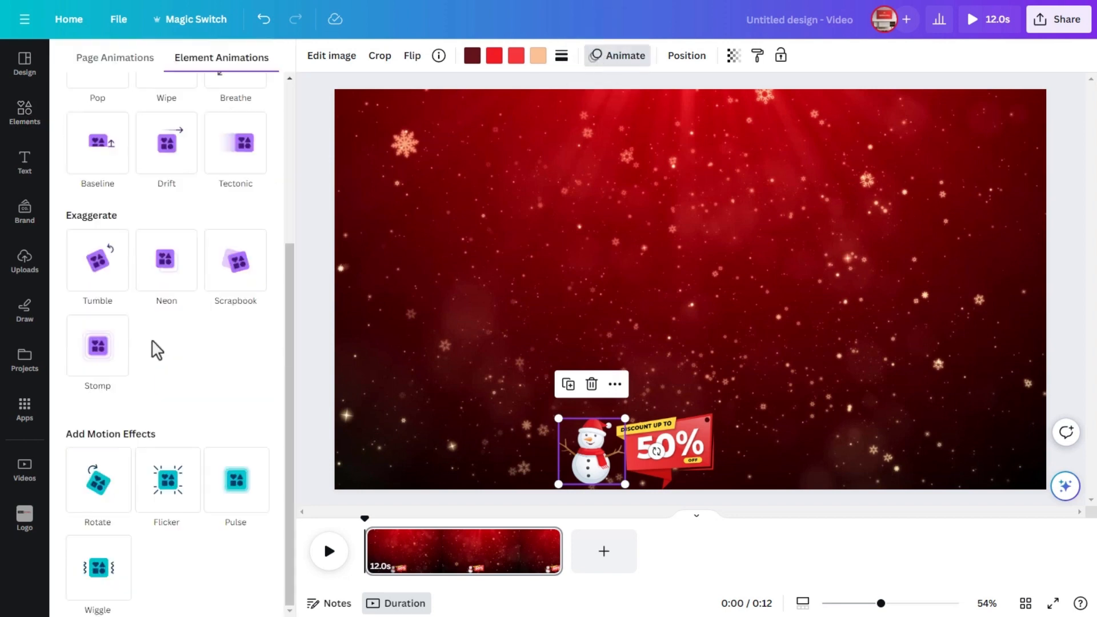
pyautogui.click(125, 567)
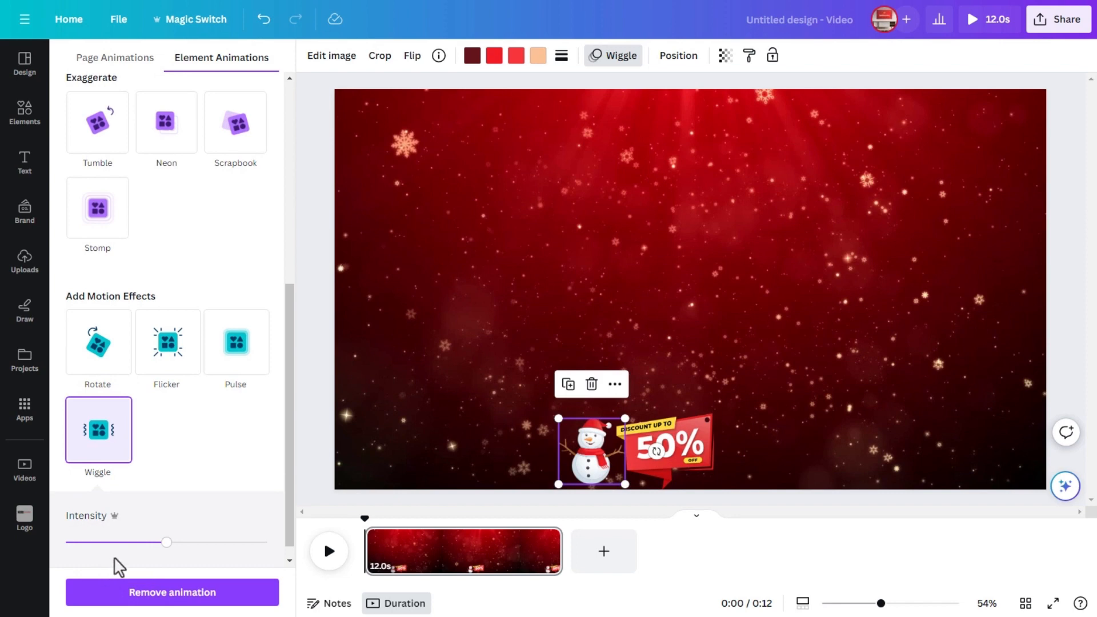
pyautogui.moveTo(161, 549); pyautogui.dragTo(170, 551)
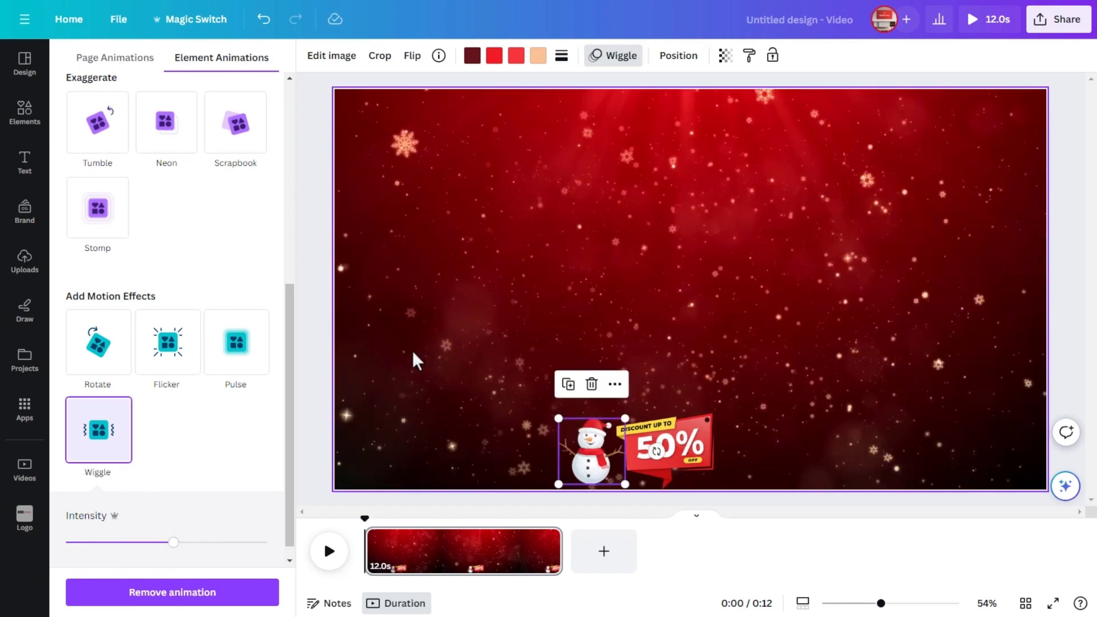
pyautogui.click(412, 352)
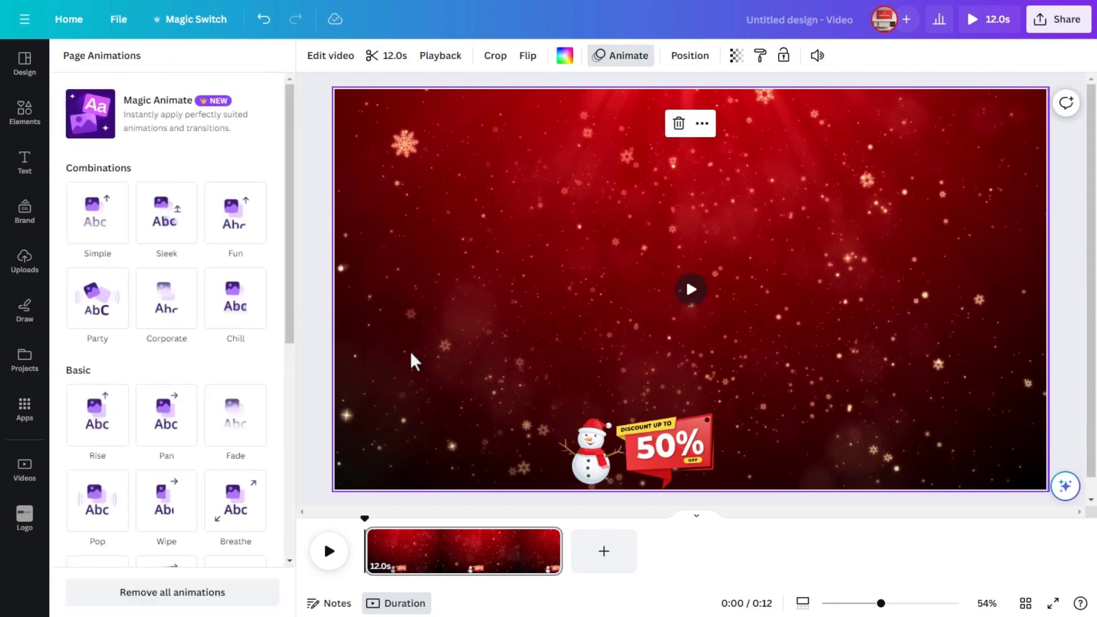
# Step: Search elements for "red christmas snow ball"
pyautogui.click(26, 119)
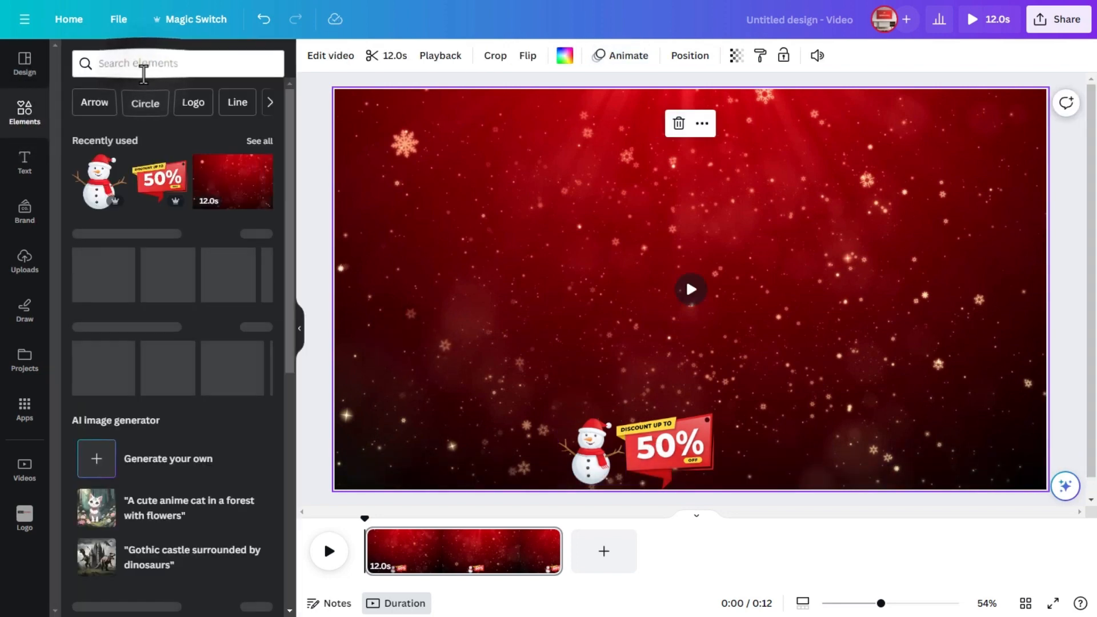
pyautogui.click(143, 64)
pyautogui.write('red chrsitmas snow ball')
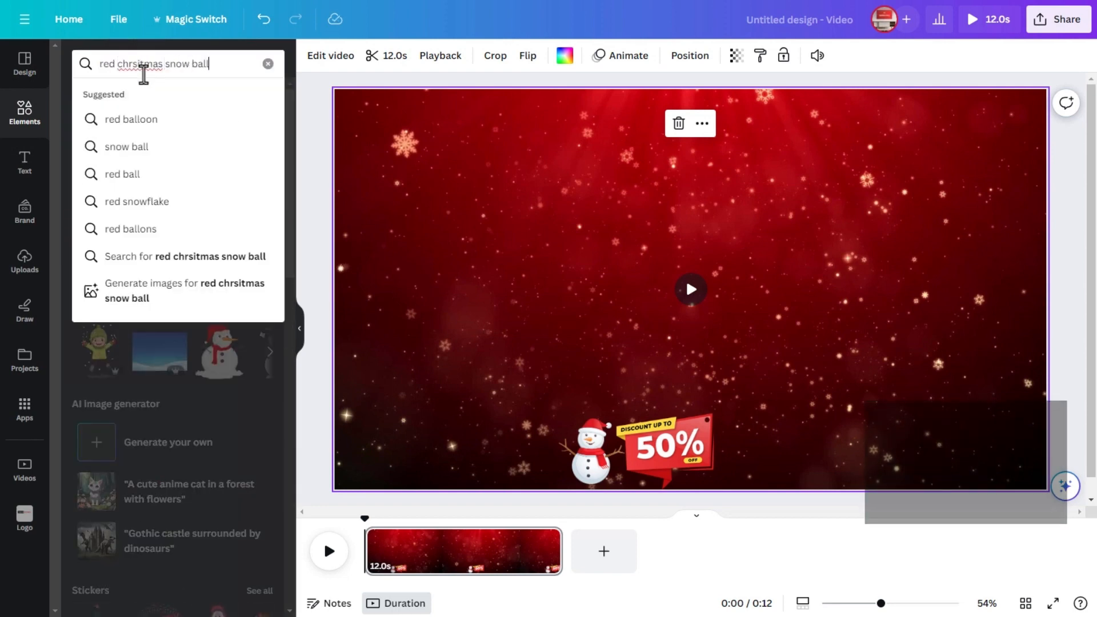
pyautogui.press('Return')
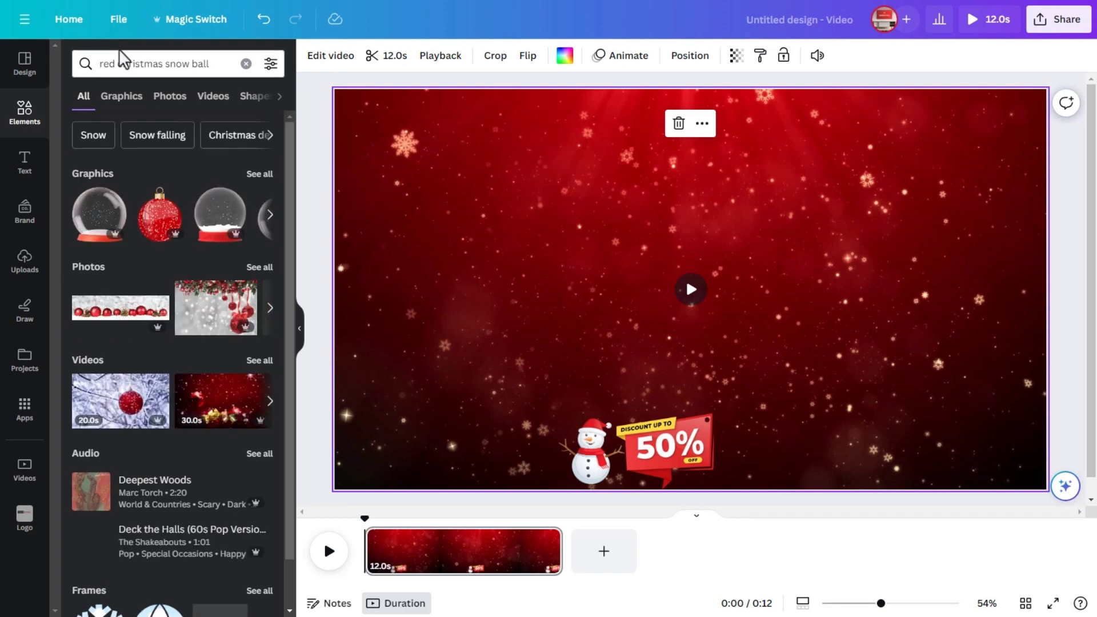
# Step: Add the red hanging ornament with a bow from the graphics results, then duplicate it and place the copy to the right of the original
pyautogui.click(112, 98)
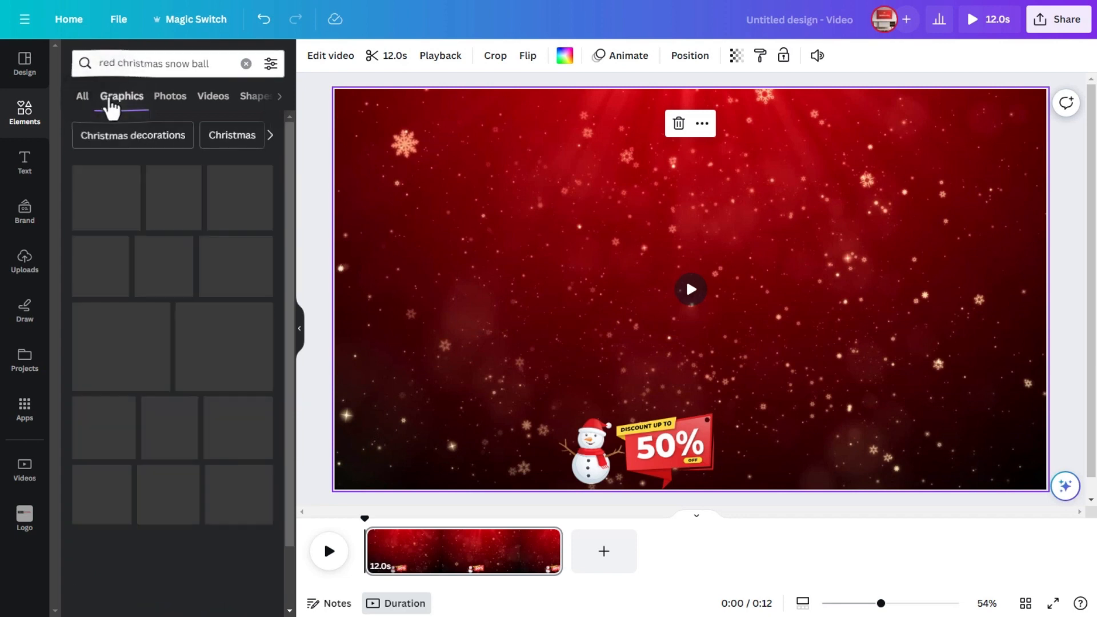
pyautogui.scroll(-10, 131, 197)
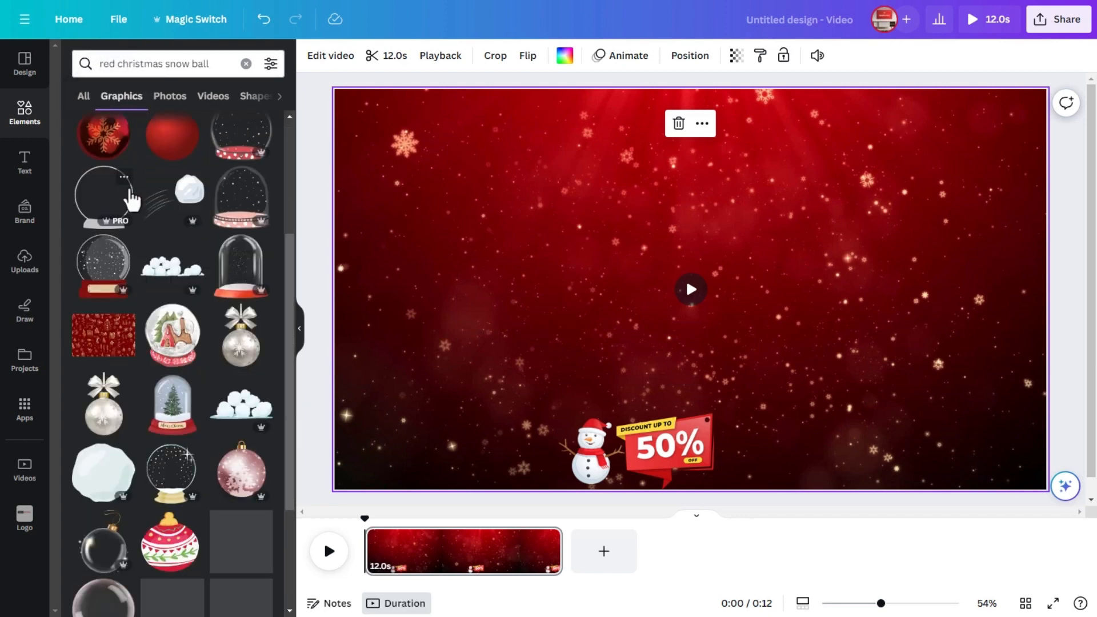
pyautogui.scroll(-5, 132, 200)
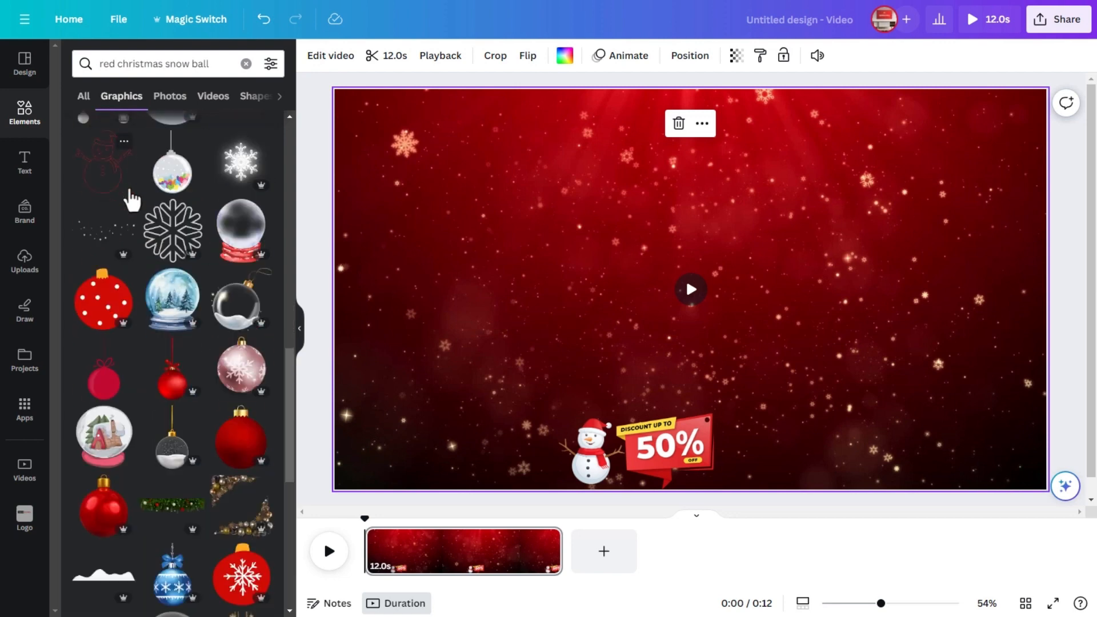
pyautogui.click(166, 383)
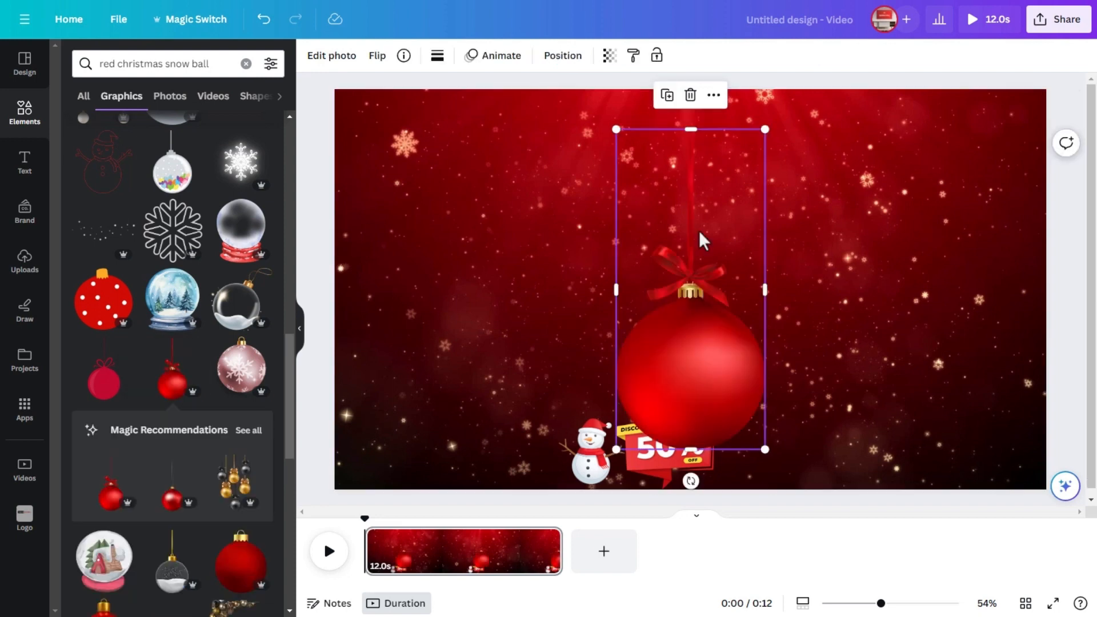
pyautogui.hotkey('ctrl', 'd')
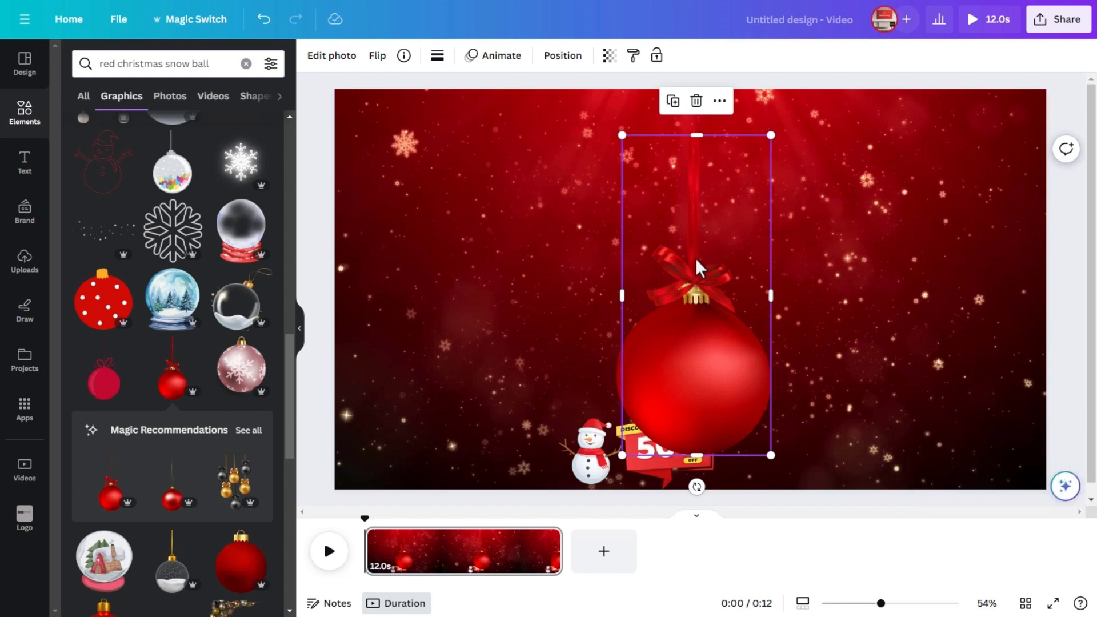
pyautogui.moveTo(695, 275); pyautogui.dragTo(855, 211)
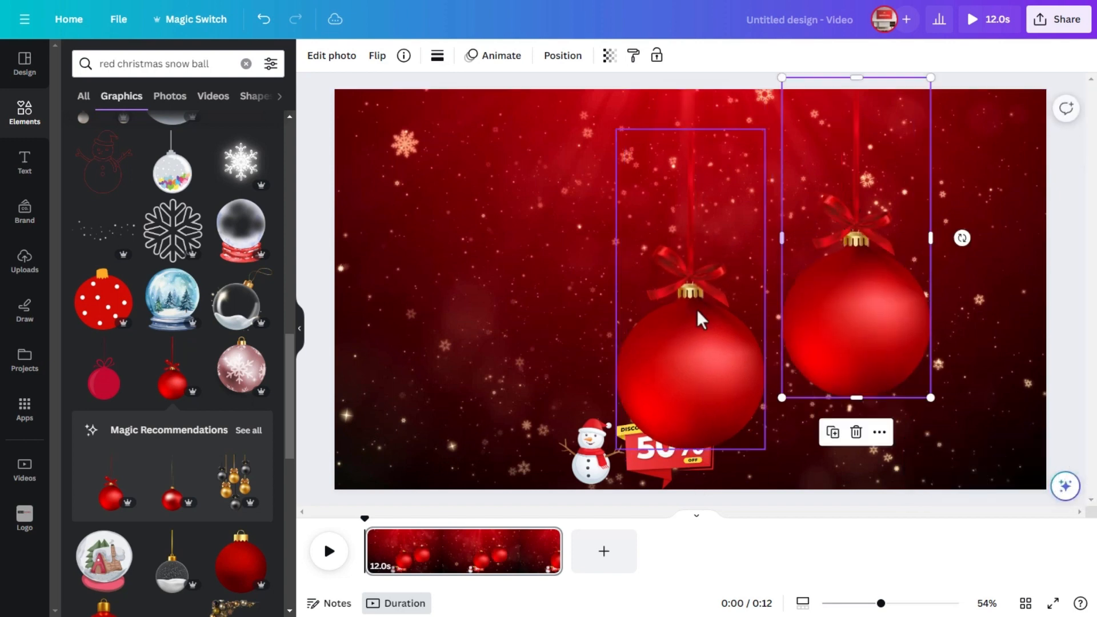
# Step: Shrink the original ornament and hang it from the top edge in the canvas's upper-left corner
pyautogui.click(691, 325)
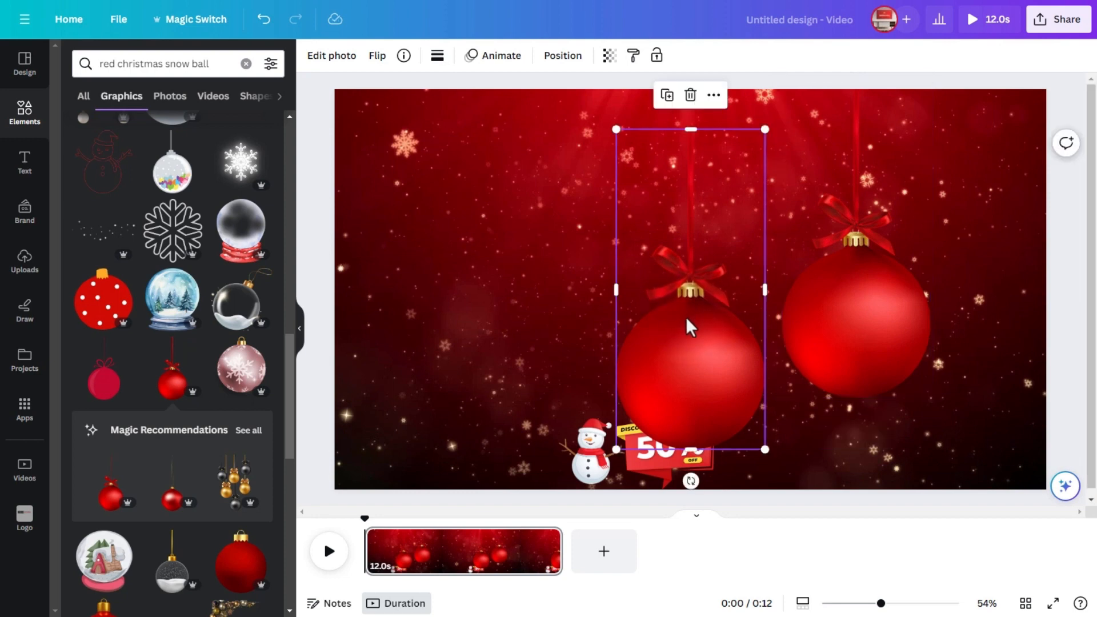
pyautogui.moveTo(768, 130); pyautogui.dragTo(656, 359)
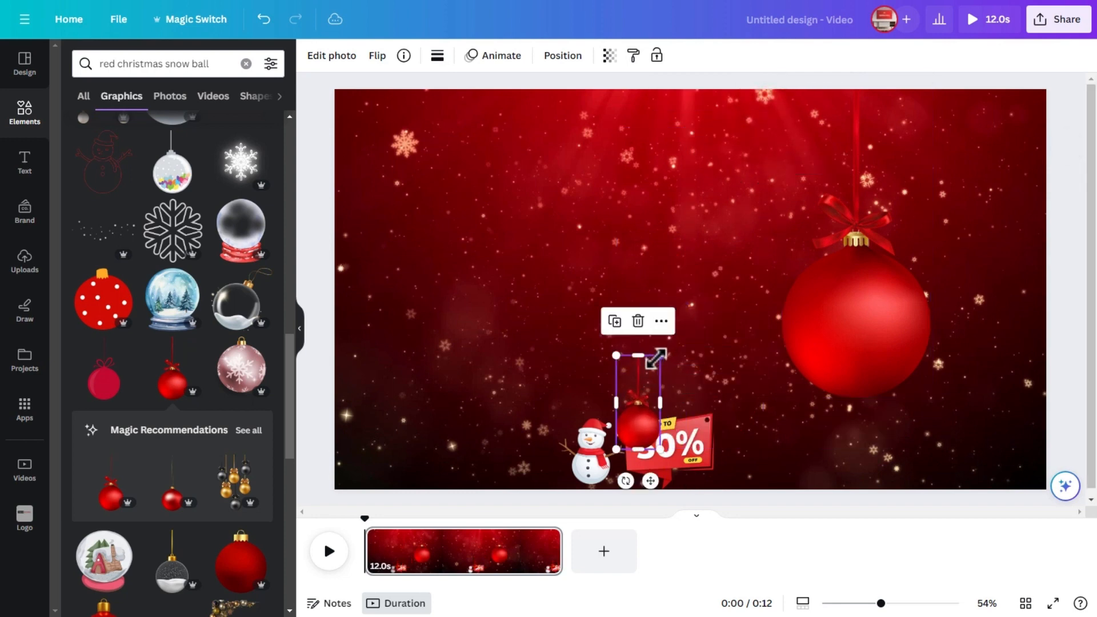
pyautogui.moveTo(640, 429); pyautogui.dragTo(372, 209)
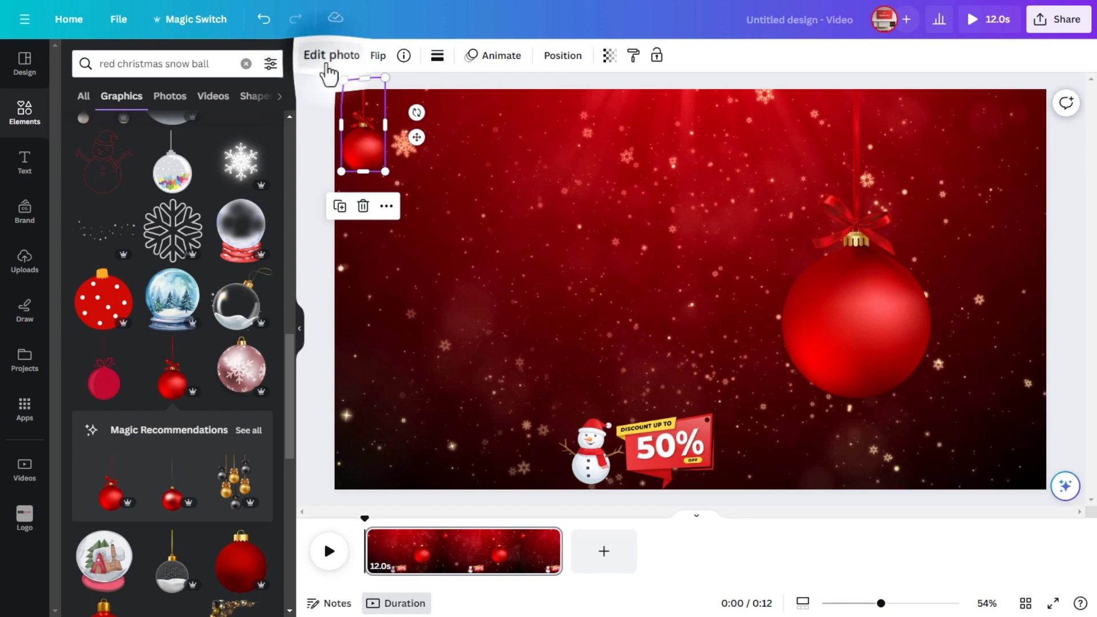
# Step: Apply a Drop shadow to the small ornament and set the shadow colour to #FFF3F3
pyautogui.click(331, 57)
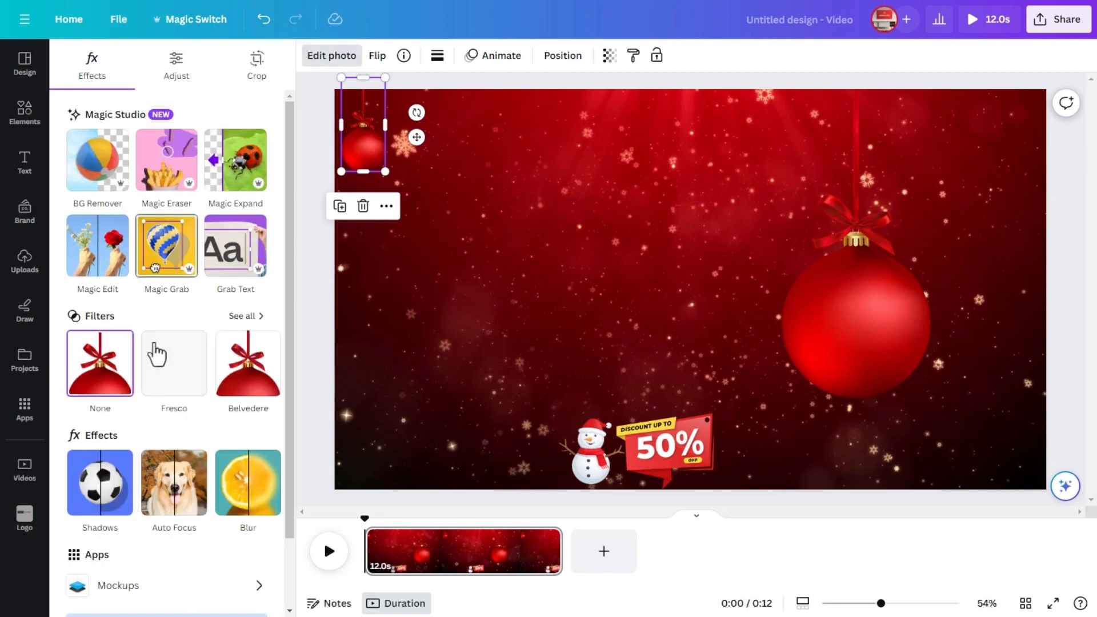
pyautogui.scroll(-2, 86, 481)
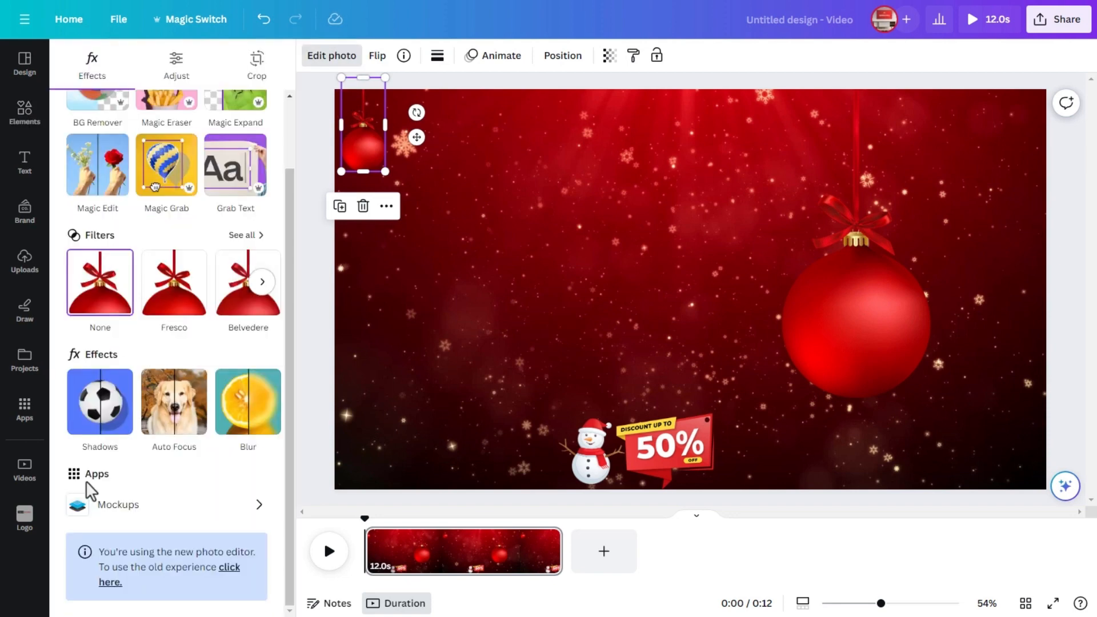
pyautogui.click(105, 410)
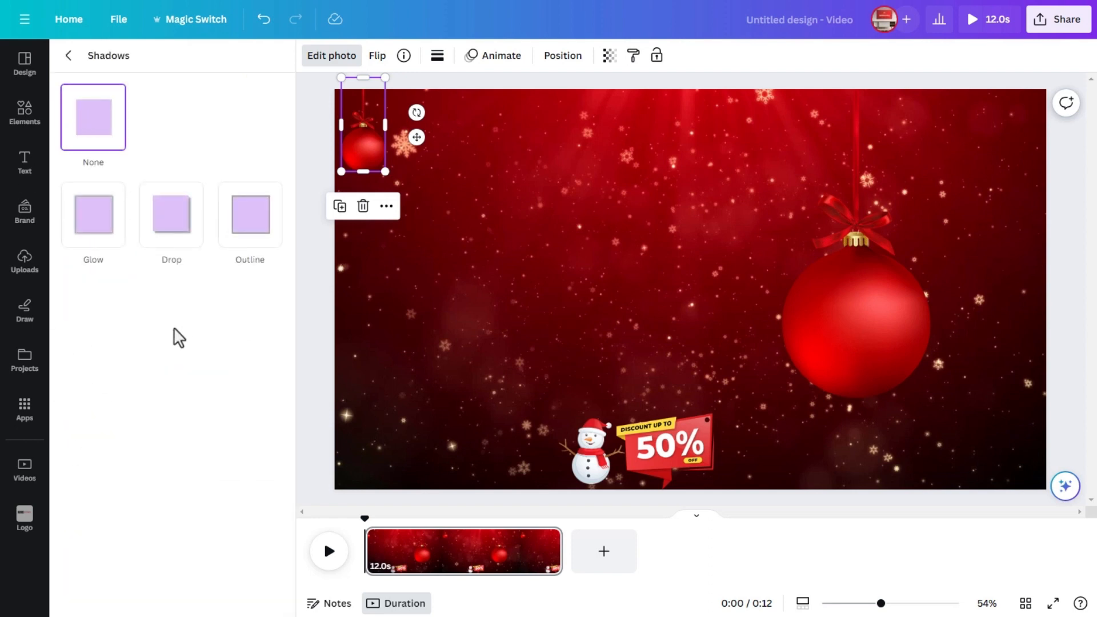
pyautogui.click(165, 238)
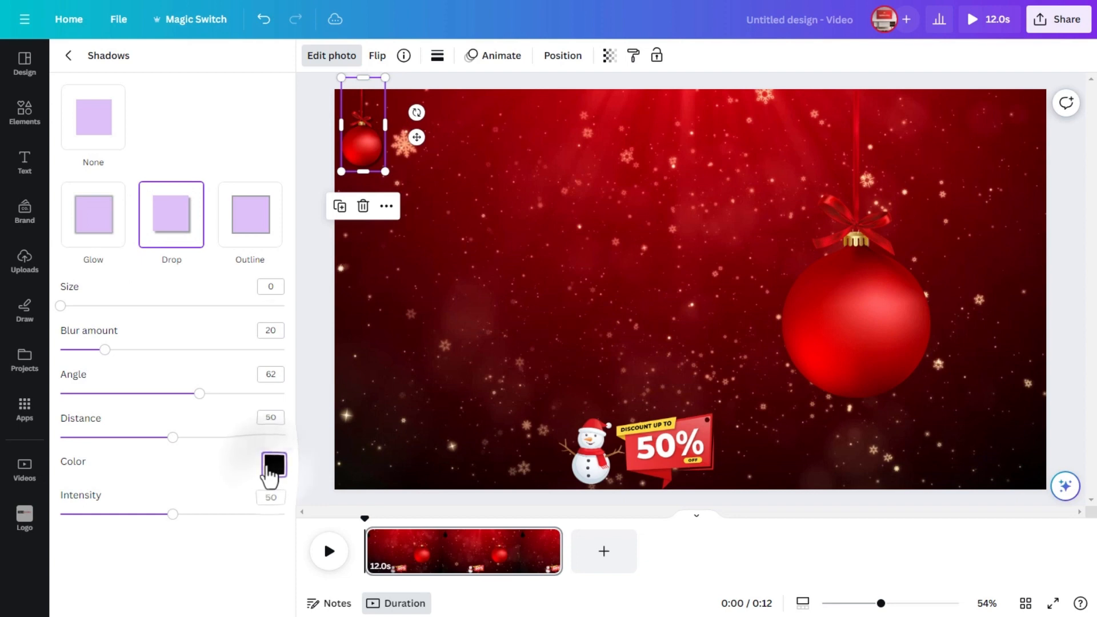
pyautogui.click(269, 470)
pyautogui.moveTo(278, 389); pyautogui.dragTo(283, 309)
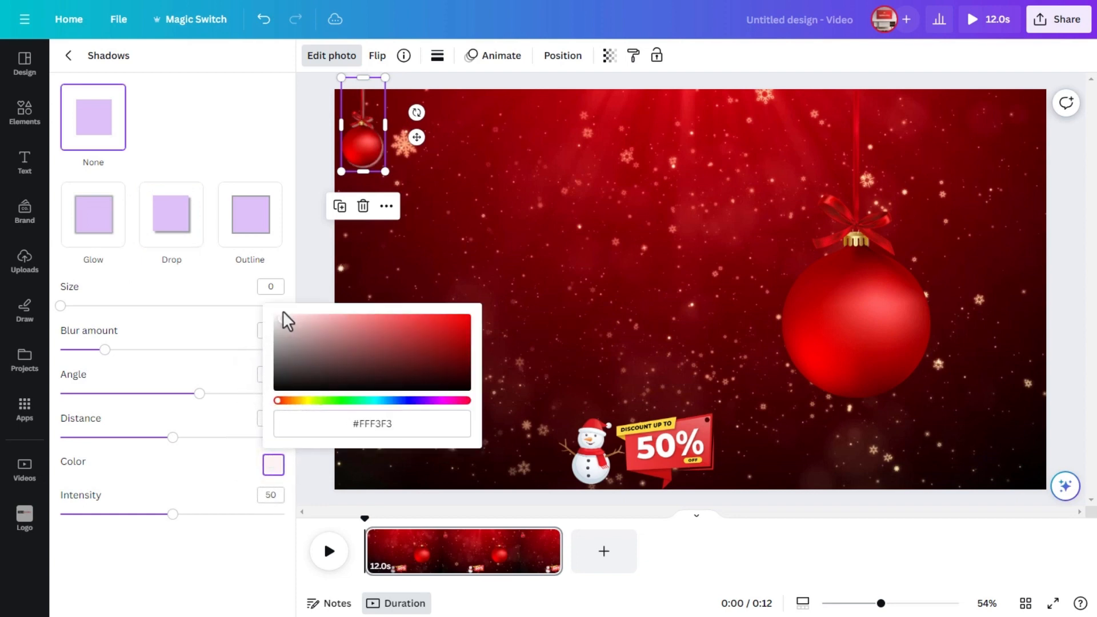
# Step: Set the shadow's size to 20, blur 20, angle 57, distance 58 and intensity 60, and animate the ornament with Rise on enter
pyautogui.moveTo(88, 307); pyautogui.dragTo(99, 307)
pyautogui.moveTo(101, 307); pyautogui.dragTo(105, 307)
pyautogui.moveTo(199, 393)
pyautogui.mouseDown()
pyautogui.moveTo(213, 395)
pyautogui.moveTo(177, 394)
pyautogui.moveTo(188, 395)
pyautogui.mouseUp()
pyautogui.moveTo(172, 439); pyautogui.dragTo(191, 438)
pyautogui.moveTo(173, 514); pyautogui.dragTo(195, 514)
pyautogui.moveTo(105, 349)
pyautogui.mouseDown()
pyautogui.moveTo(143, 349)
pyautogui.moveTo(104, 350)
pyautogui.mouseUp()
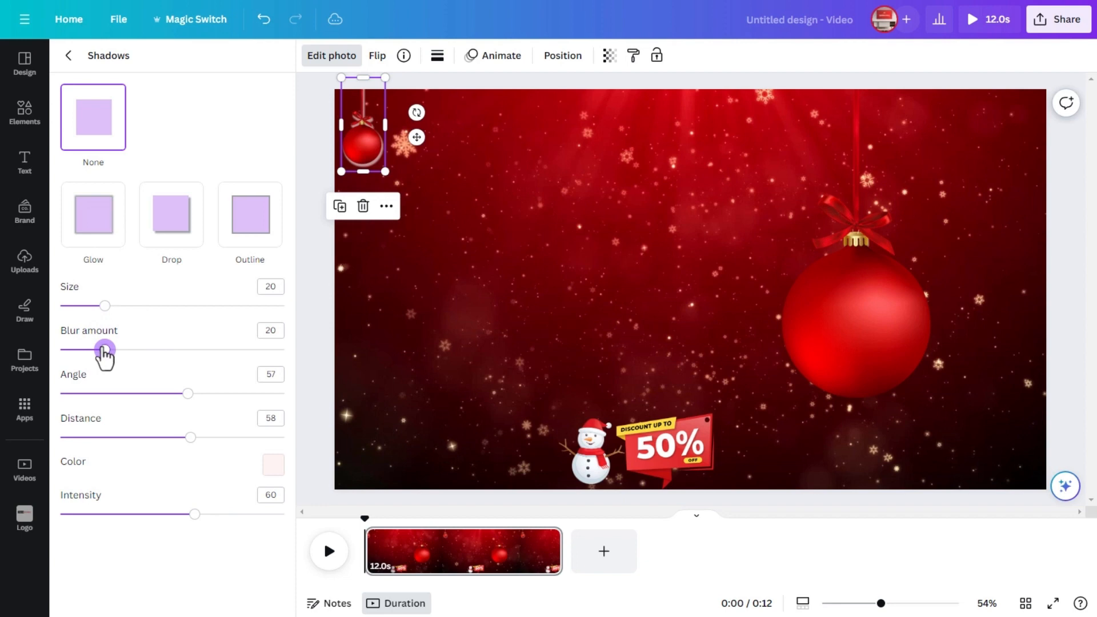
pyautogui.click(491, 57)
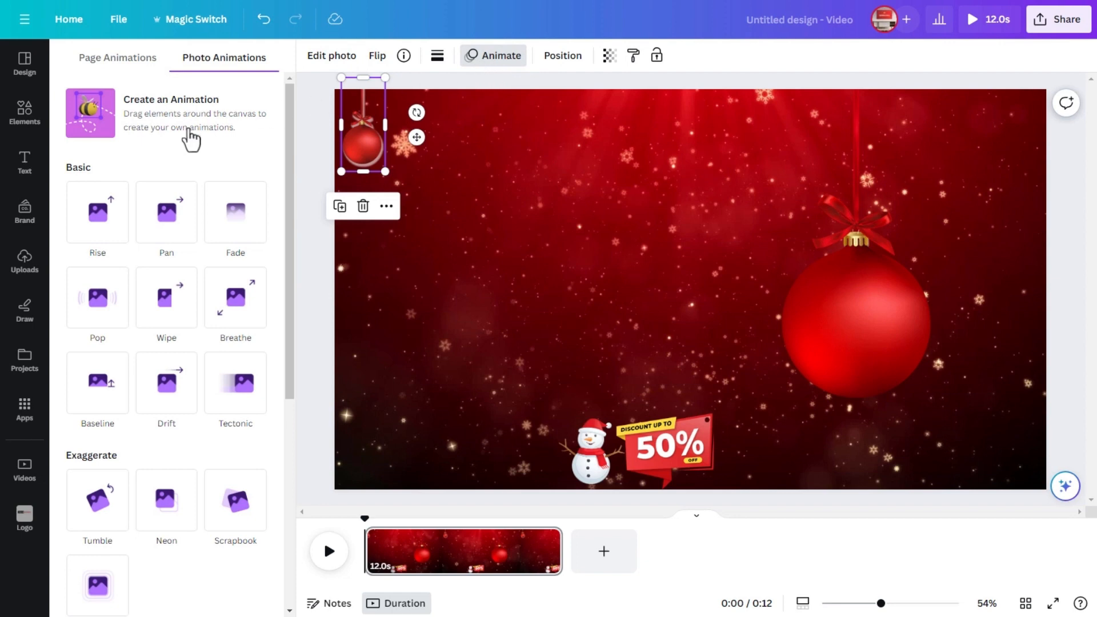
pyautogui.click(96, 237)
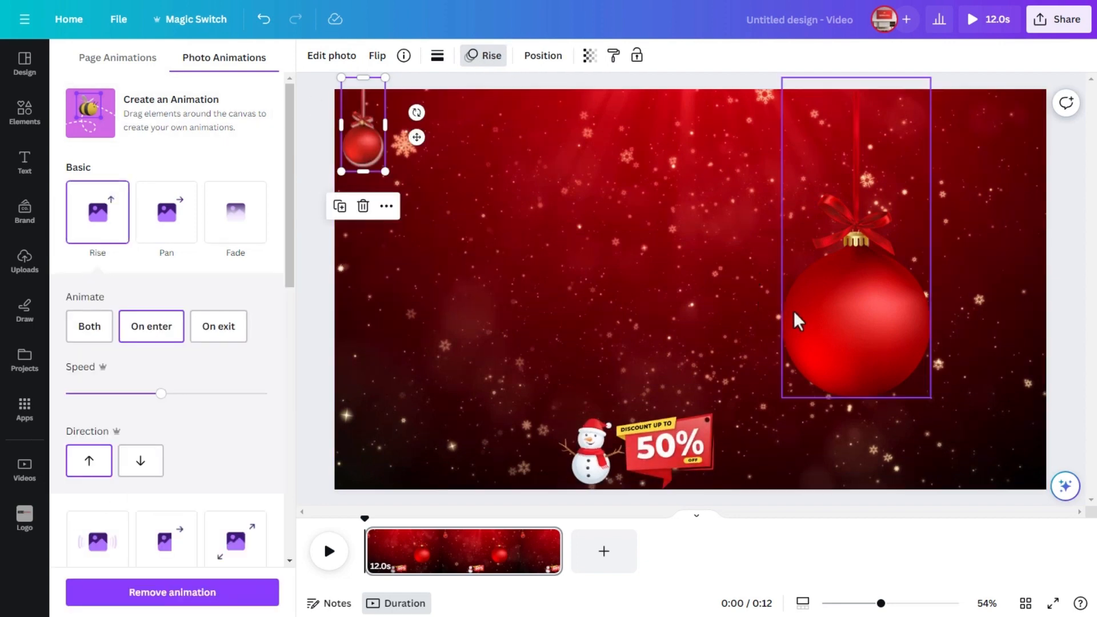
# Step: Shrink the large duplicate ornament to match the first and hang it just to the right of it, slightly lower
pyautogui.click(831, 252)
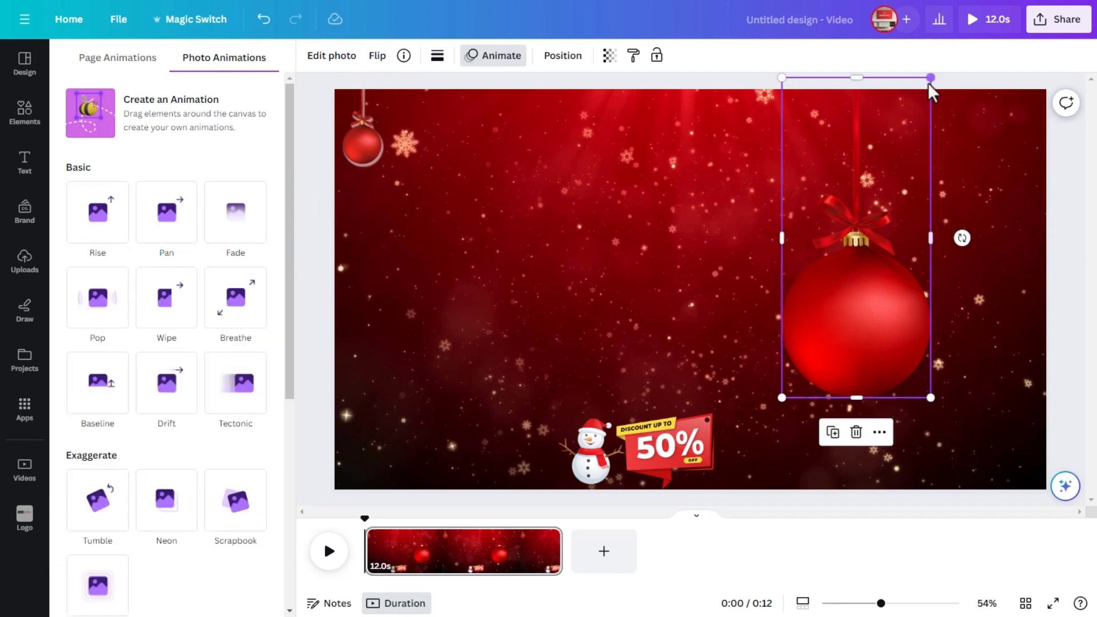
pyautogui.moveTo(930, 77); pyautogui.dragTo(835, 272)
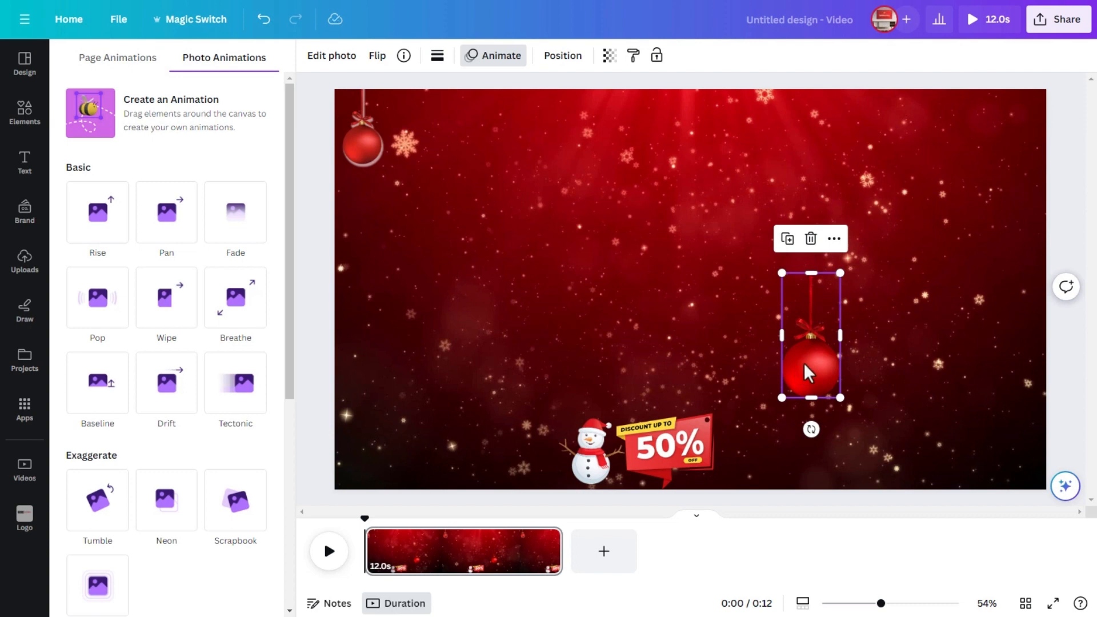
pyautogui.moveTo(800, 364); pyautogui.dragTo(400, 164)
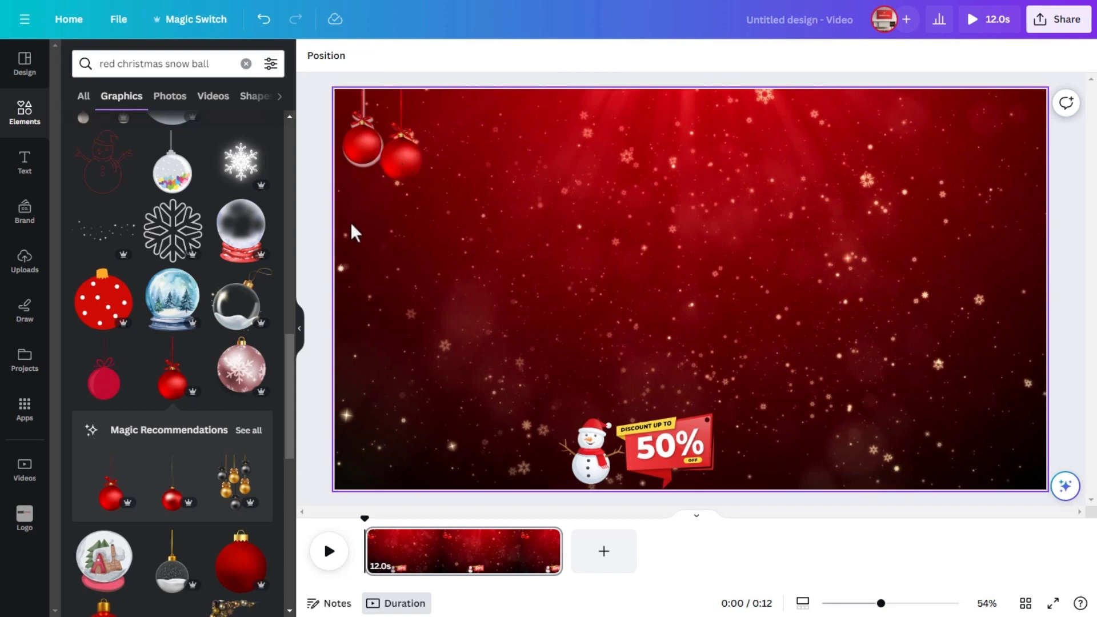
# Step: Apply the warm Capri filter to the second ornament
pyautogui.click(396, 162)
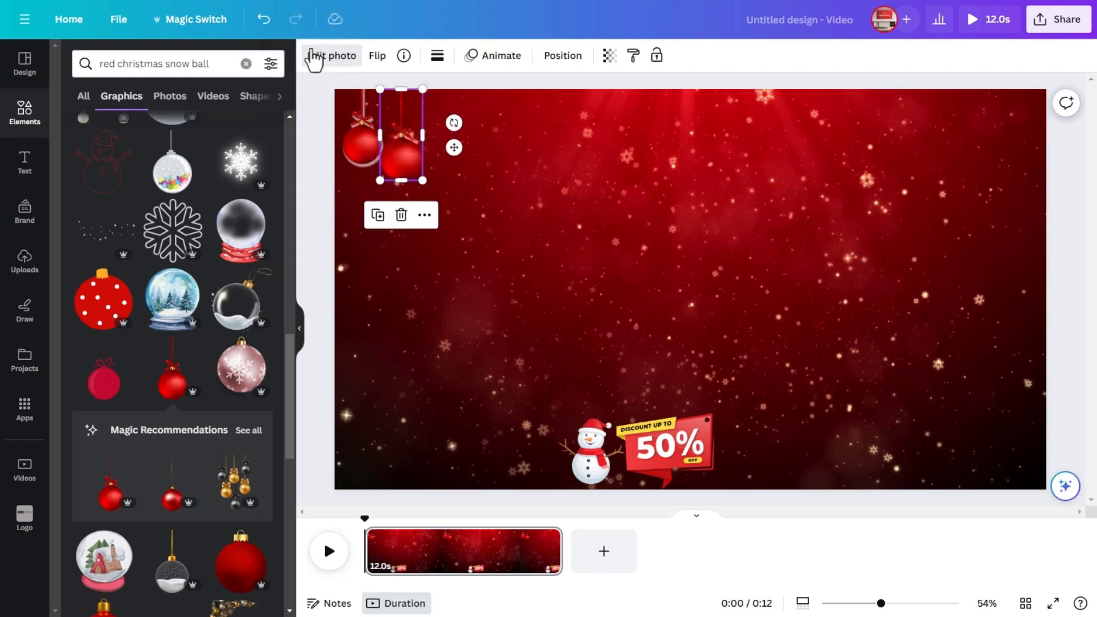
pyautogui.click(314, 57)
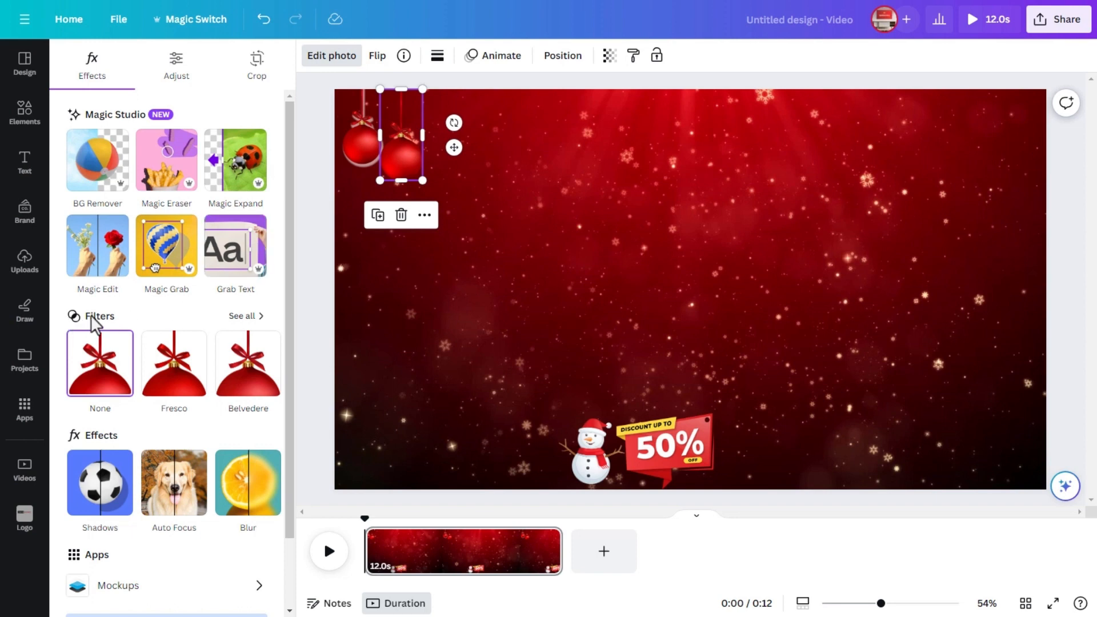
pyautogui.click(235, 318)
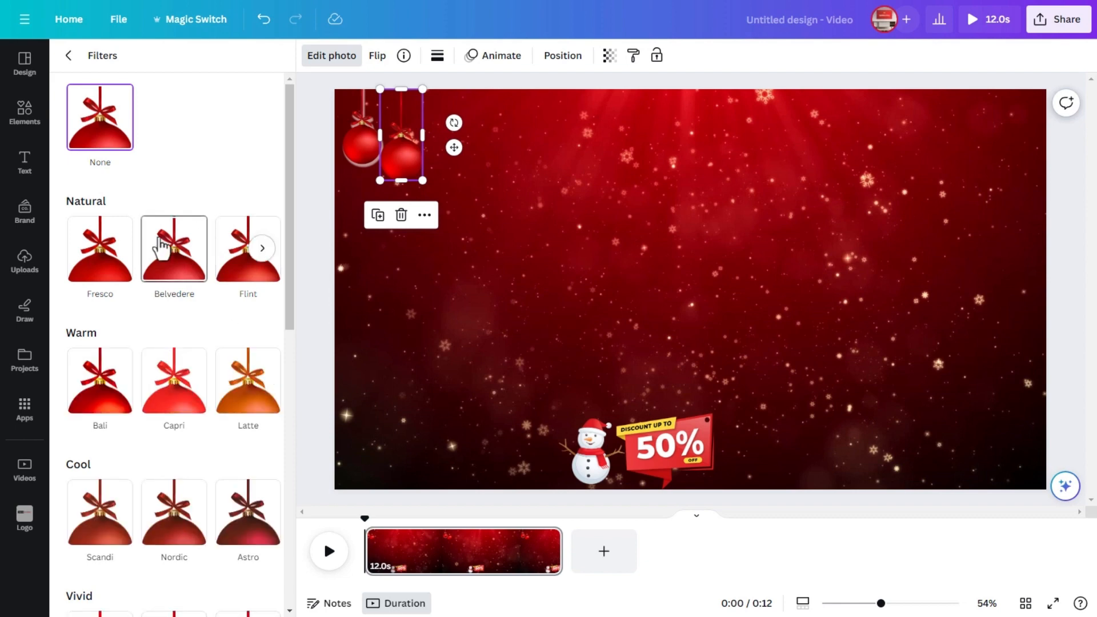
pyautogui.click(153, 378)
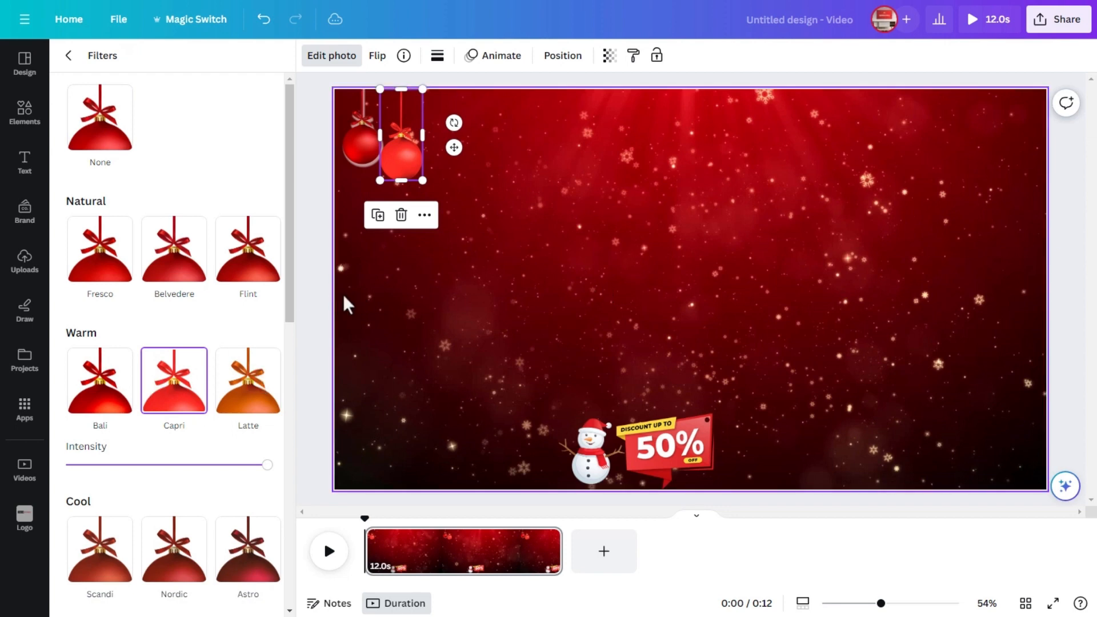
# Step: Apply the Rise animation to the second ornament on enter, with an upward direction and a slightly higher speed
pyautogui.click(473, 63)
pyautogui.click(111, 217)
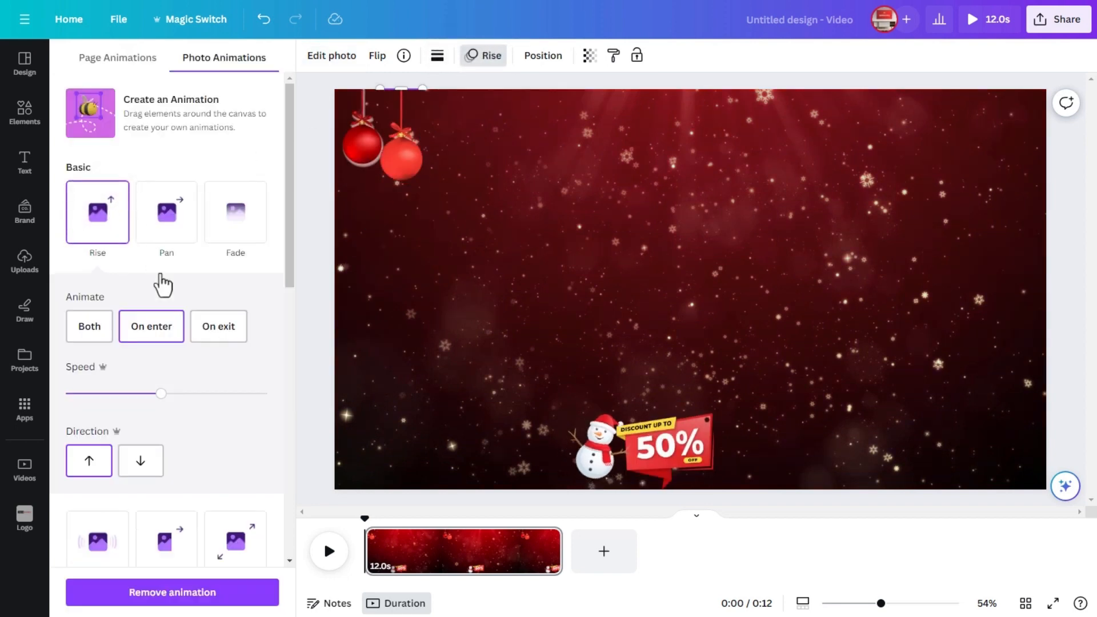
pyautogui.moveTo(161, 395); pyautogui.dragTo(164, 394)
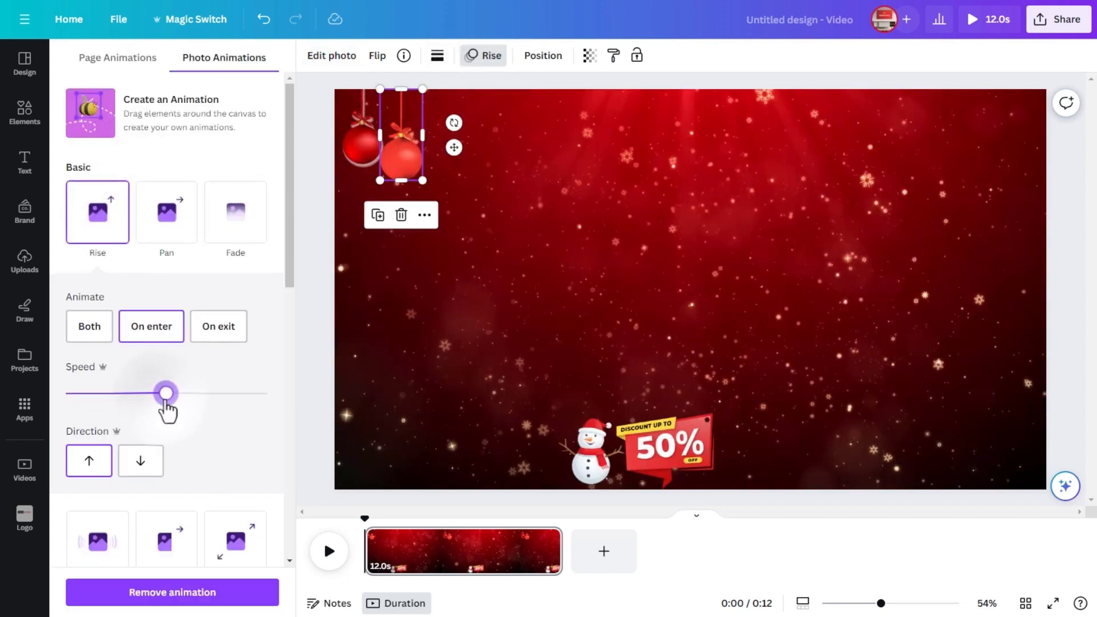
pyautogui.click(387, 313)
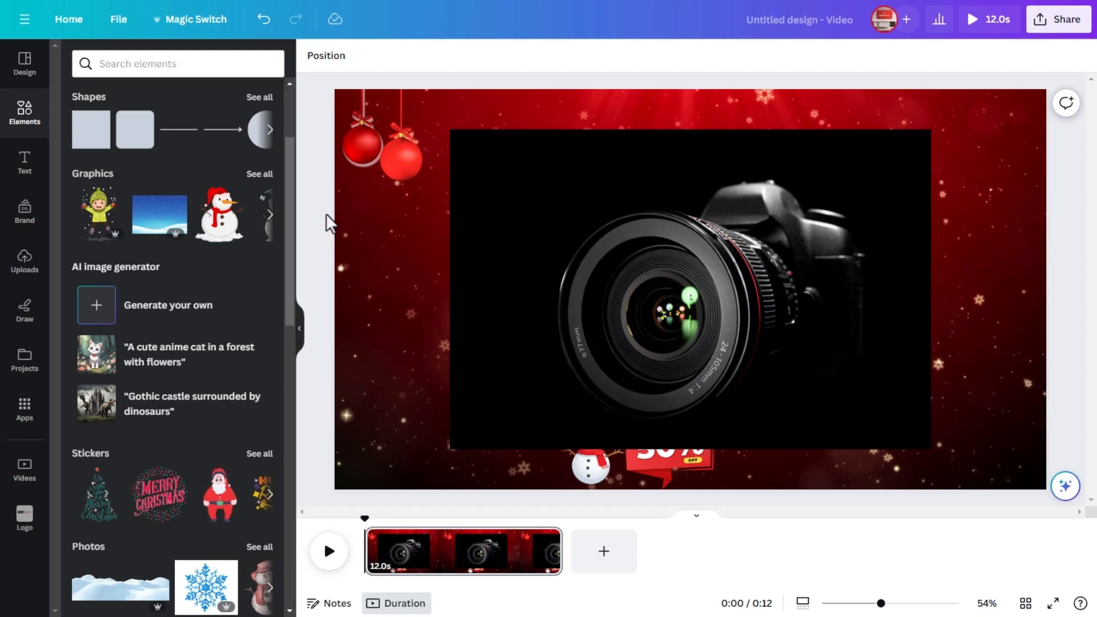
# Step: Remove the black background from the camera photo with BG Remover
pyautogui.click(510, 232)
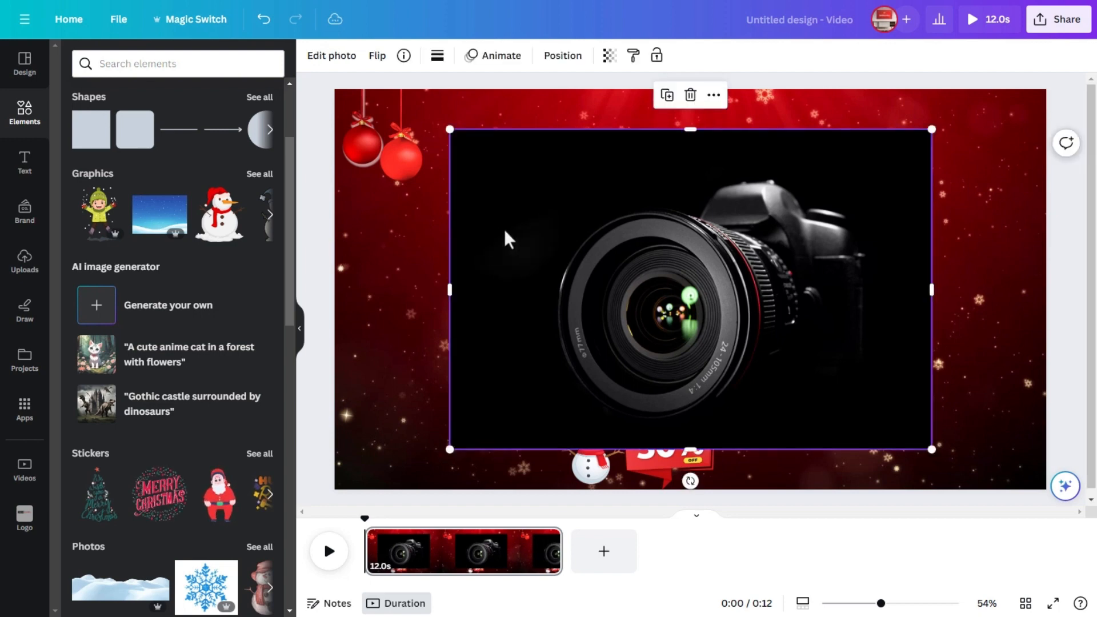
pyautogui.click(318, 67)
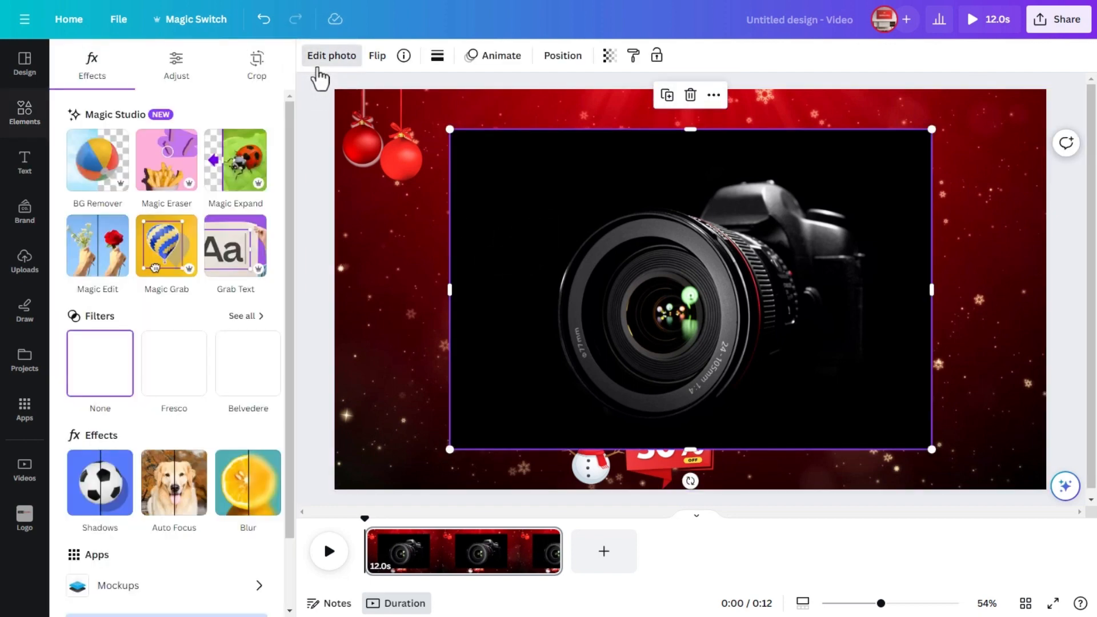
pyautogui.click(85, 195)
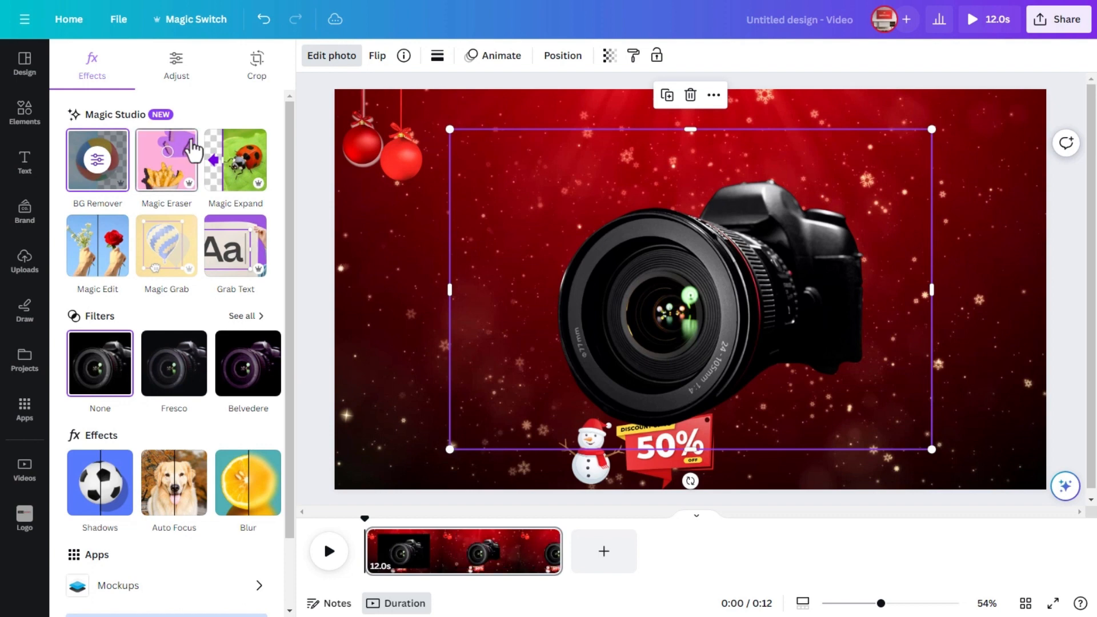
# Step: Shrink the camera, tilt it slightly counterclockwise and place it in the canvas's upper-right area, running partly past the right edge
pyautogui.moveTo(932, 130); pyautogui.dragTo(793, 235)
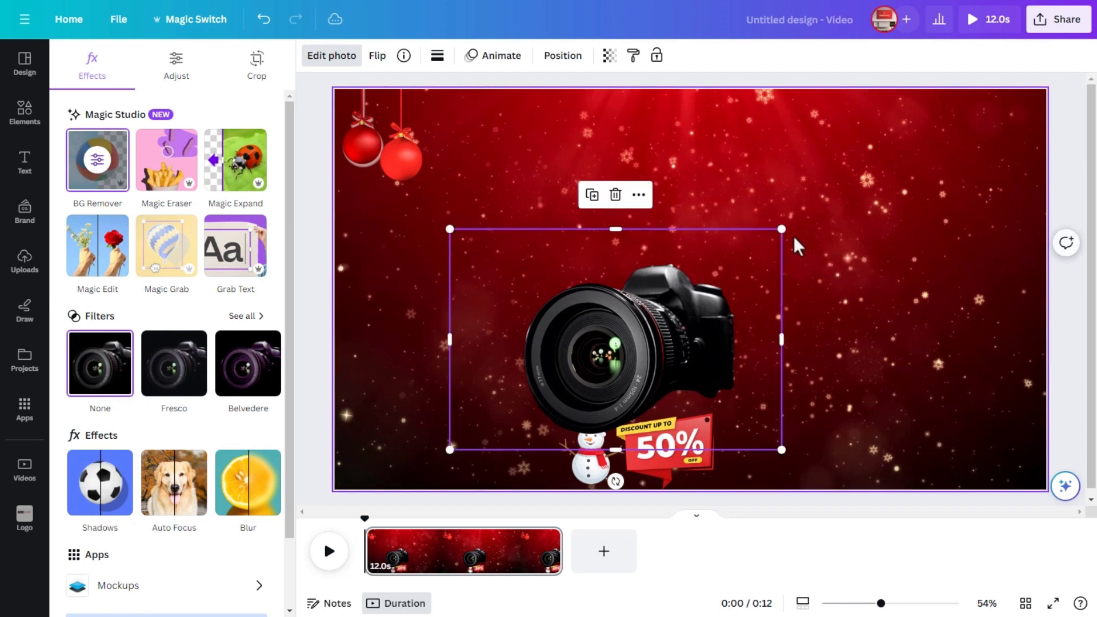
pyautogui.moveTo(650, 334); pyautogui.dragTo(919, 200)
pyautogui.moveTo(1019, 209); pyautogui.dragTo(1014, 210)
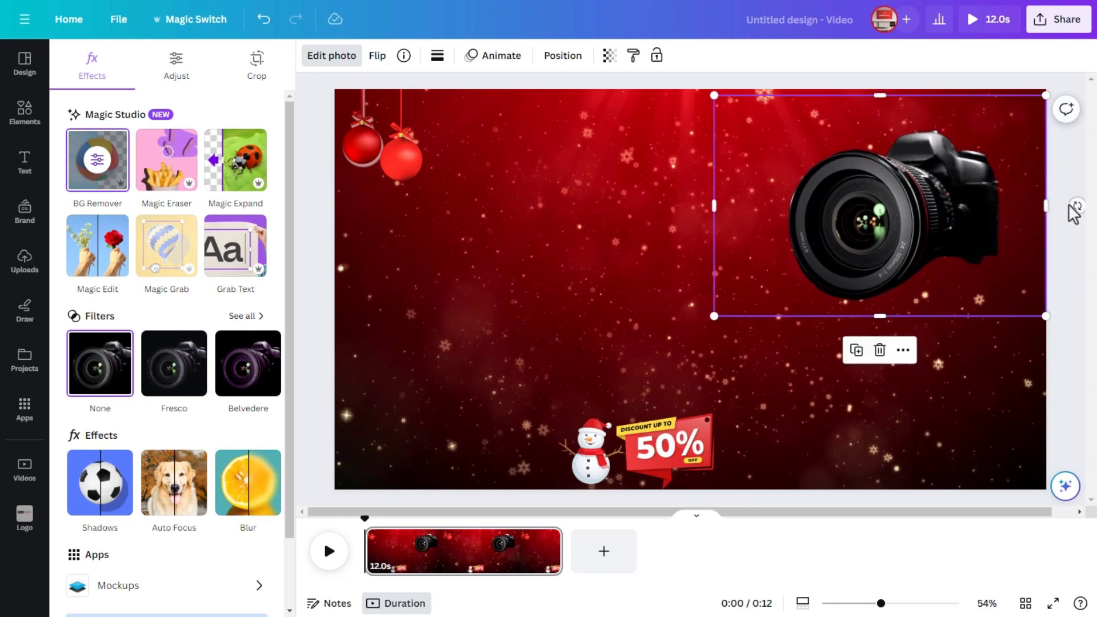
pyautogui.moveTo(1071, 203); pyautogui.dragTo(1065, 174)
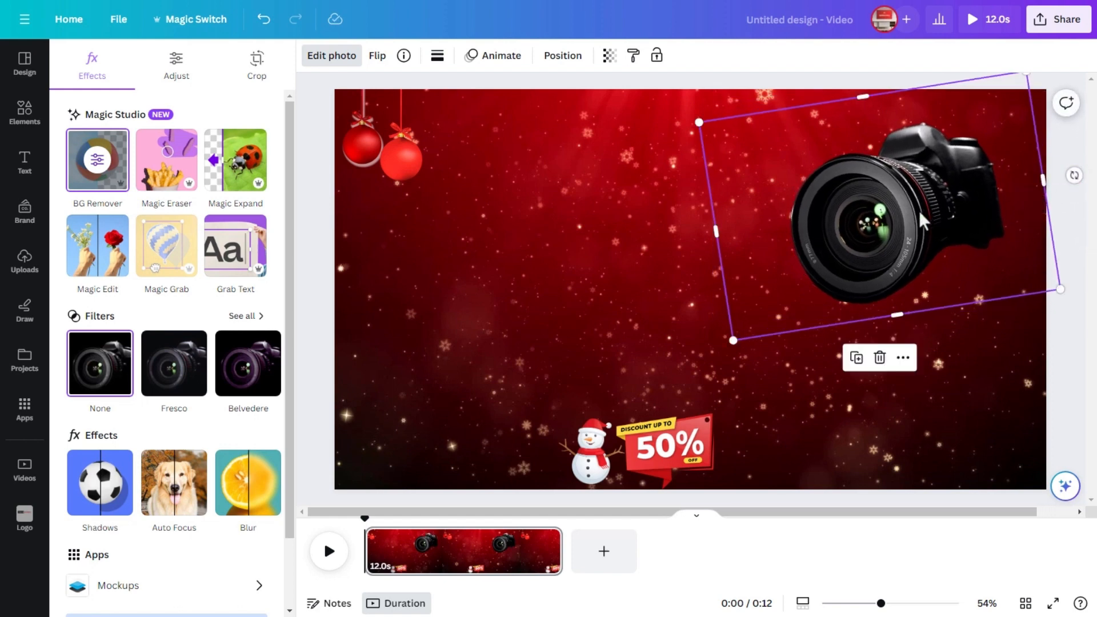
pyautogui.moveTo(887, 224); pyautogui.dragTo(953, 220)
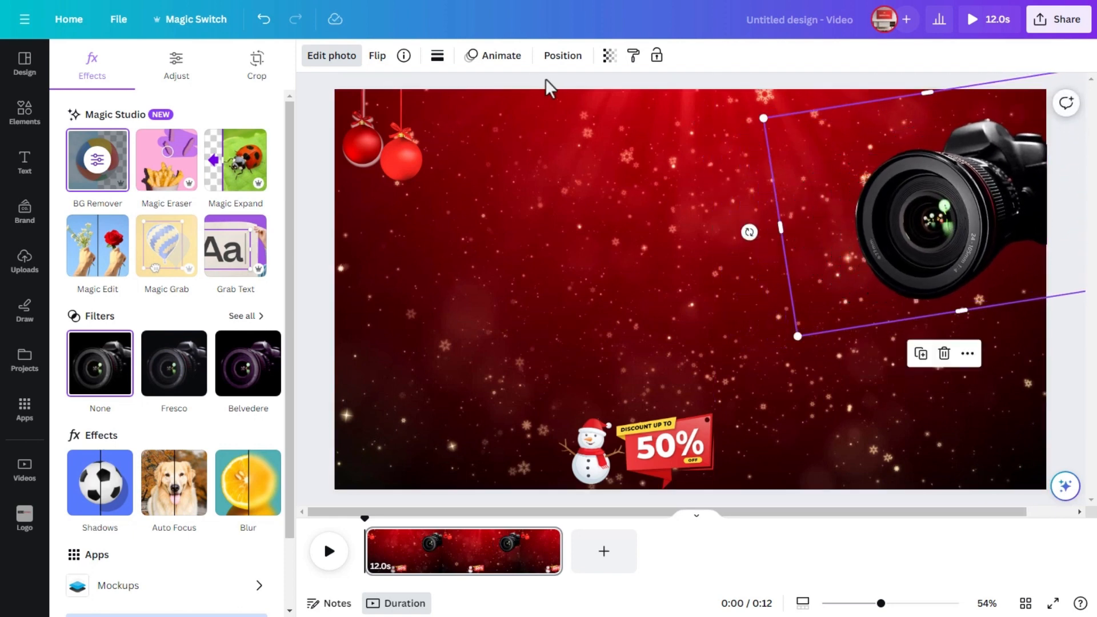
# Step: Apply the Tectonic photo animation to the camera and lower its intensity slightly
pyautogui.click(498, 63)
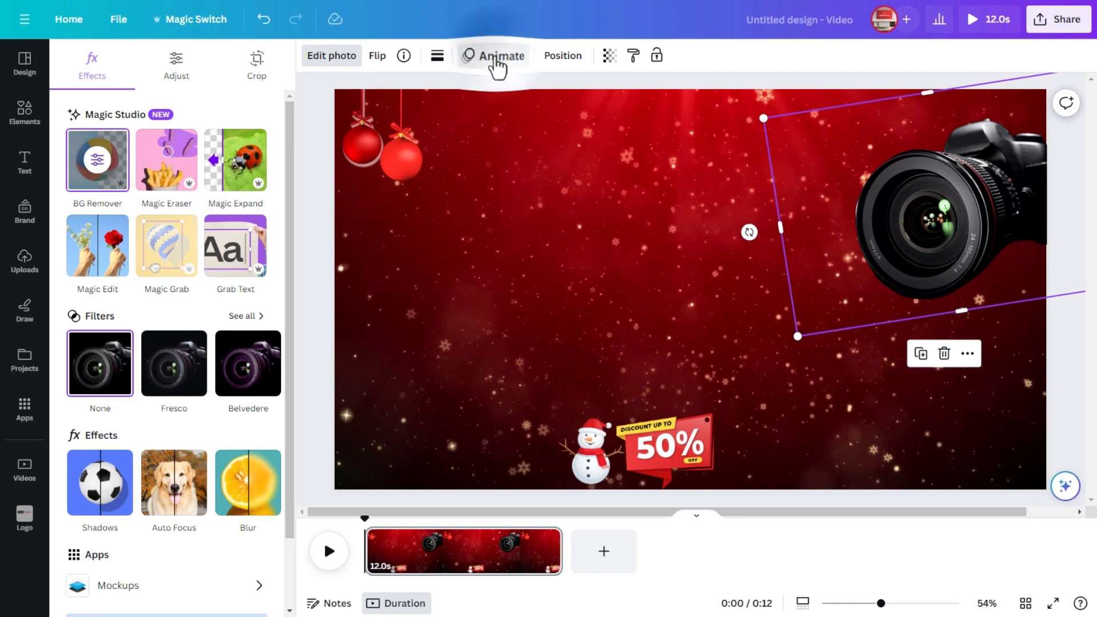
pyautogui.scroll(-5, 199, 305)
pyautogui.scroll(1, 200, 306)
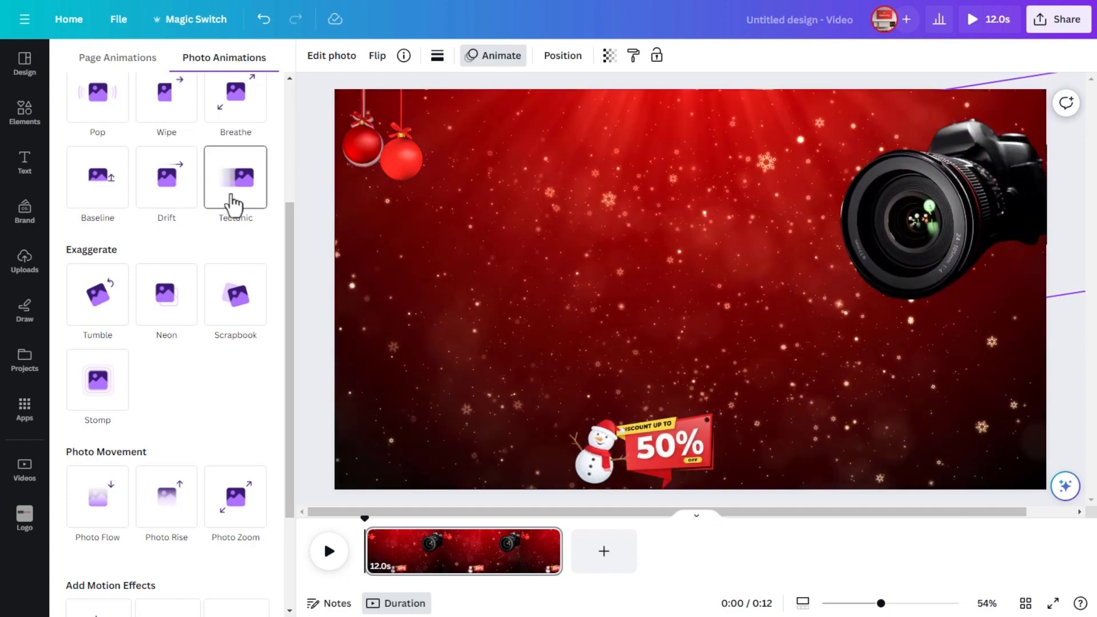
pyautogui.click(232, 203)
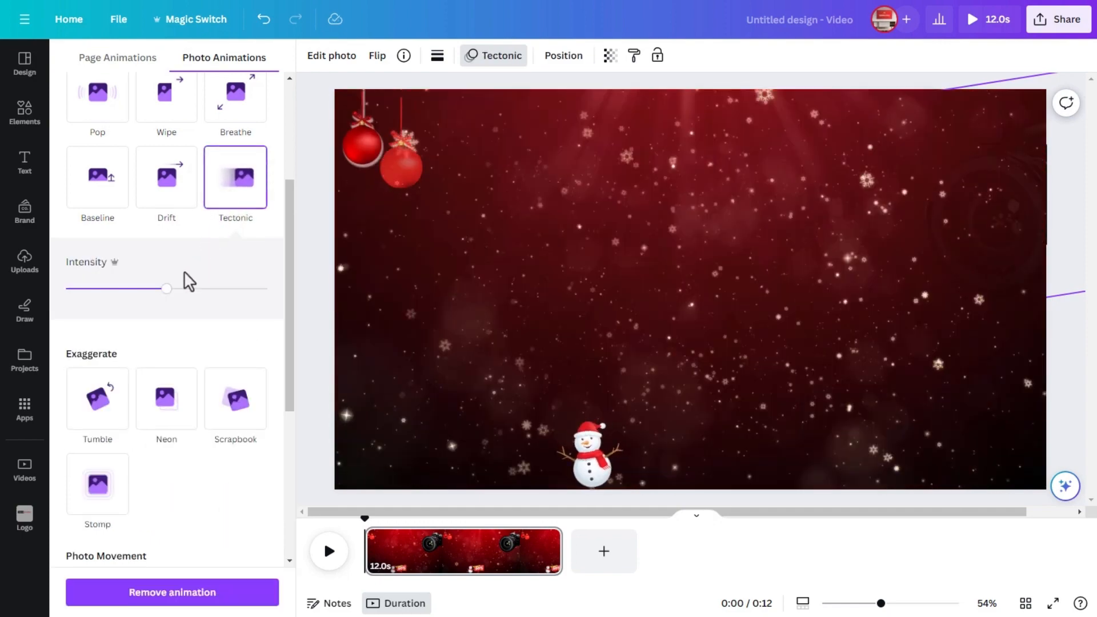
pyautogui.moveTo(170, 300); pyautogui.dragTo(165, 301)
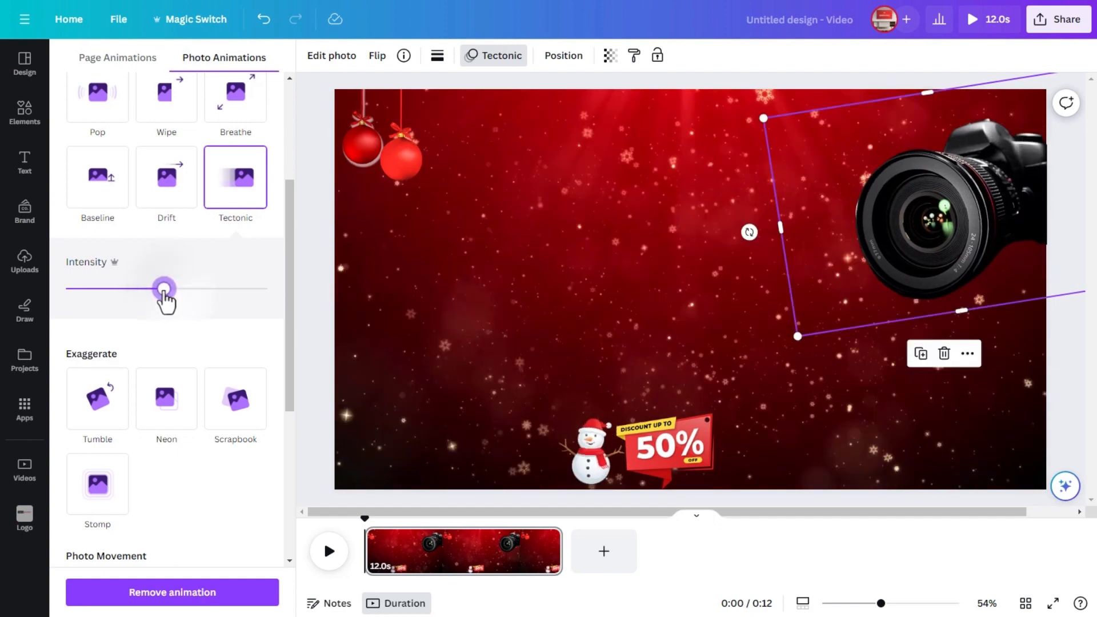
pyautogui.click(327, 262)
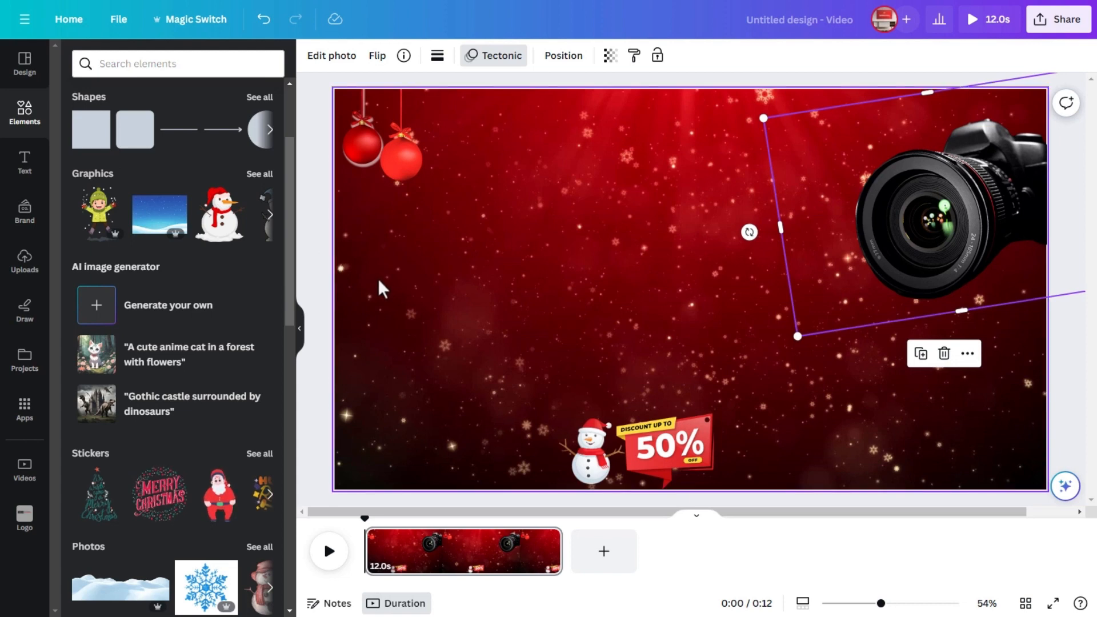
# Step: Show the camera's timing and trim the start of its clip so it appears a little after the page begins
pyautogui.rightClick(830, 208)
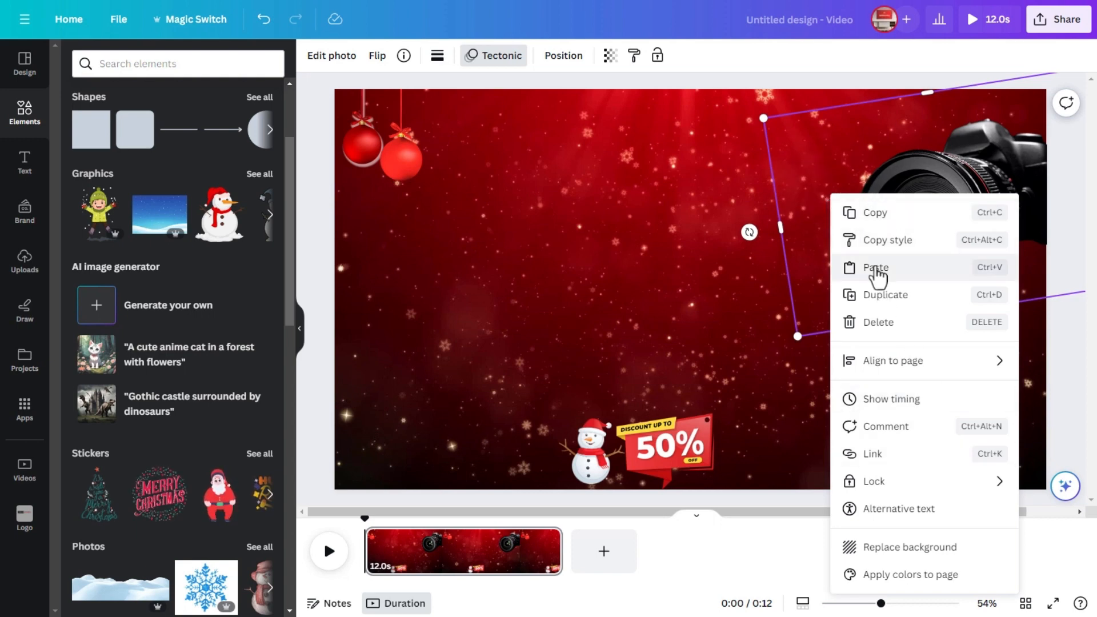
pyautogui.click(876, 400)
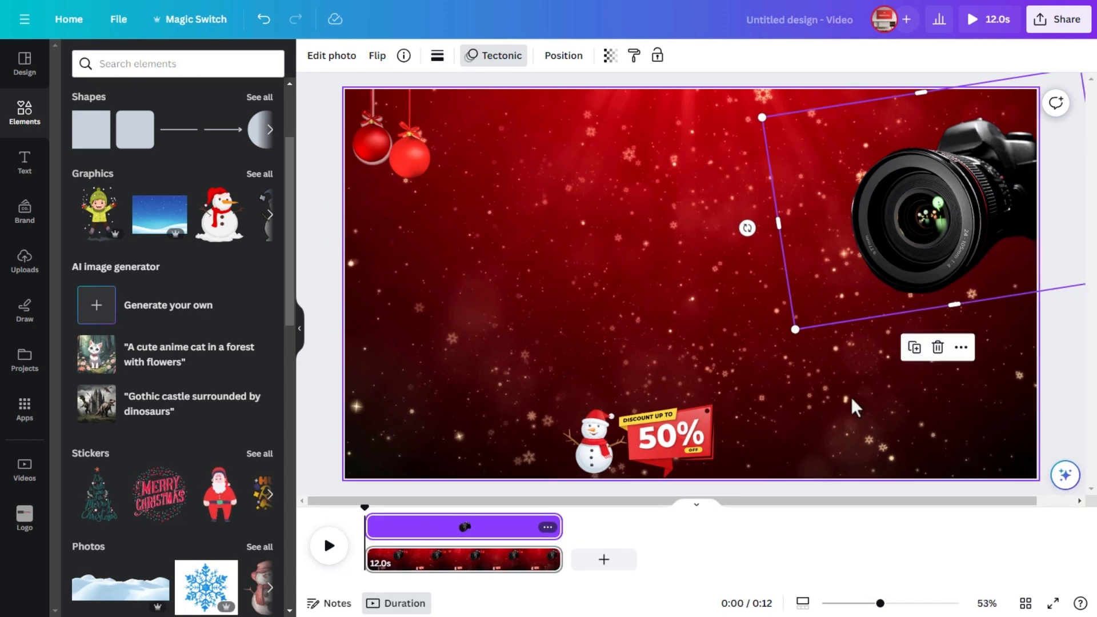
pyautogui.moveTo(371, 533); pyautogui.dragTo(410, 529)
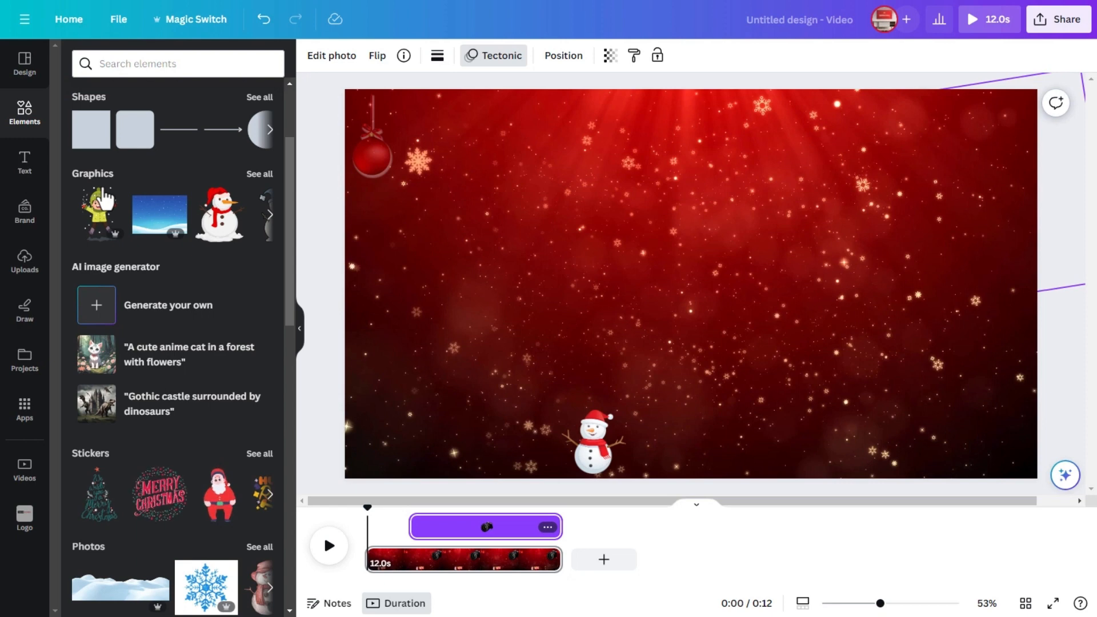
# Step: Add a text box reading "4K UHD CAMERA" and set its font size to 82.8
pyautogui.press('t')
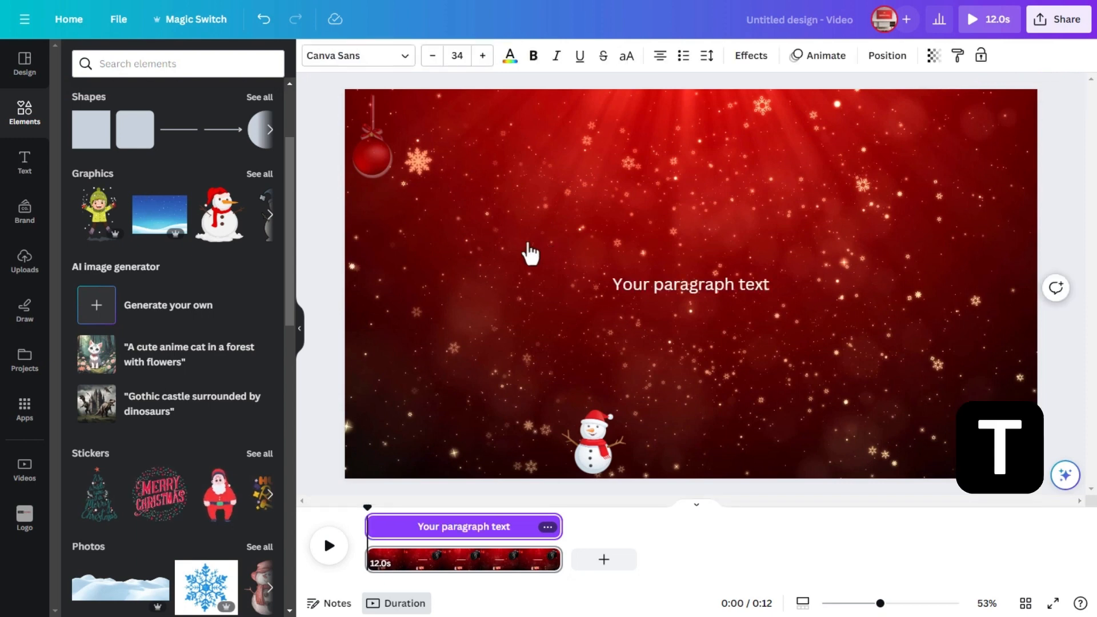
pyautogui.doubleClick(680, 290)
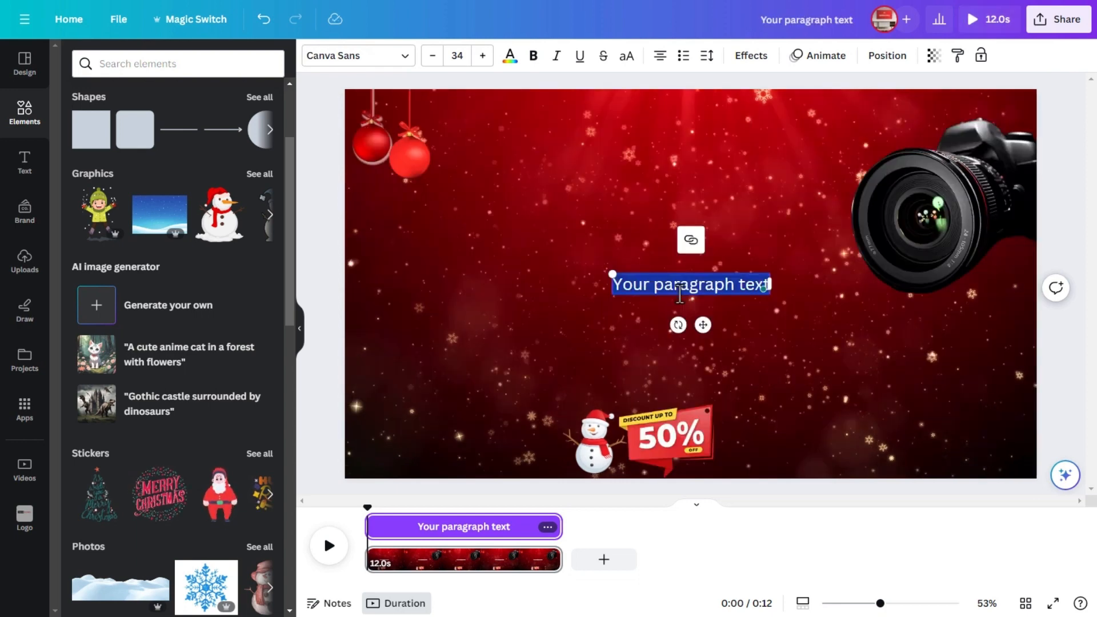
pyautogui.write('4K UHD CAMERA')
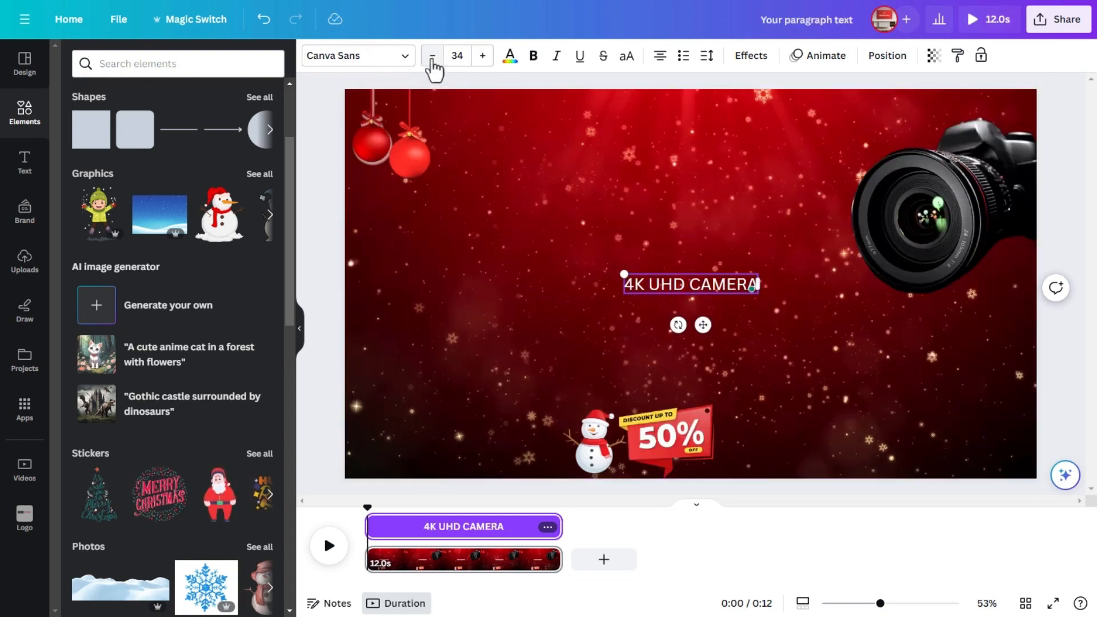
pyautogui.click(457, 56)
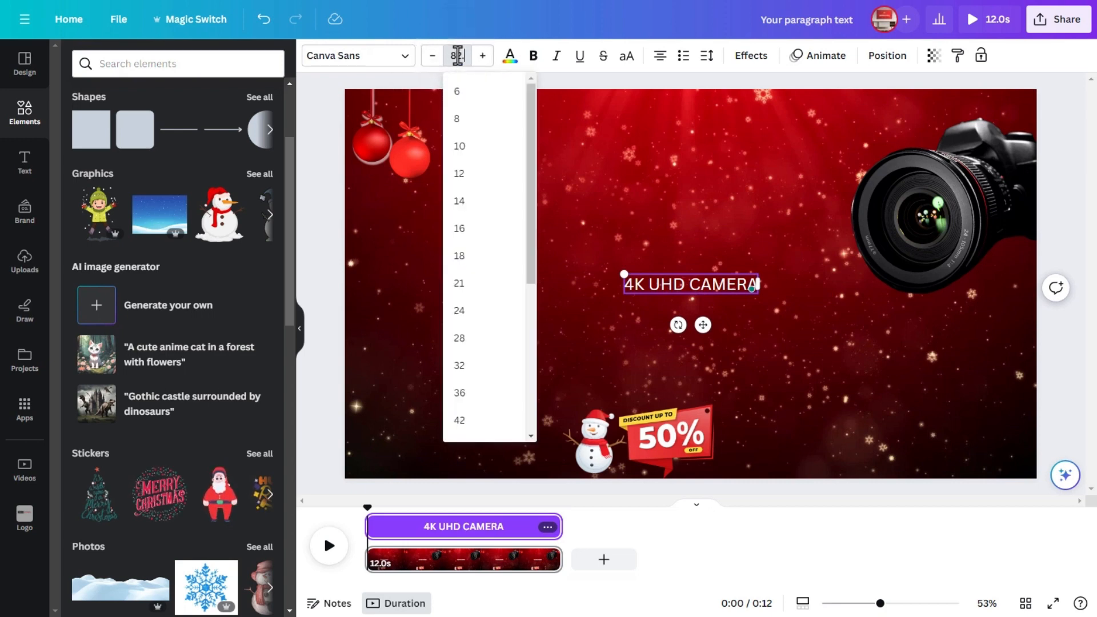
pyautogui.write('82.8')
pyautogui.press('Return')
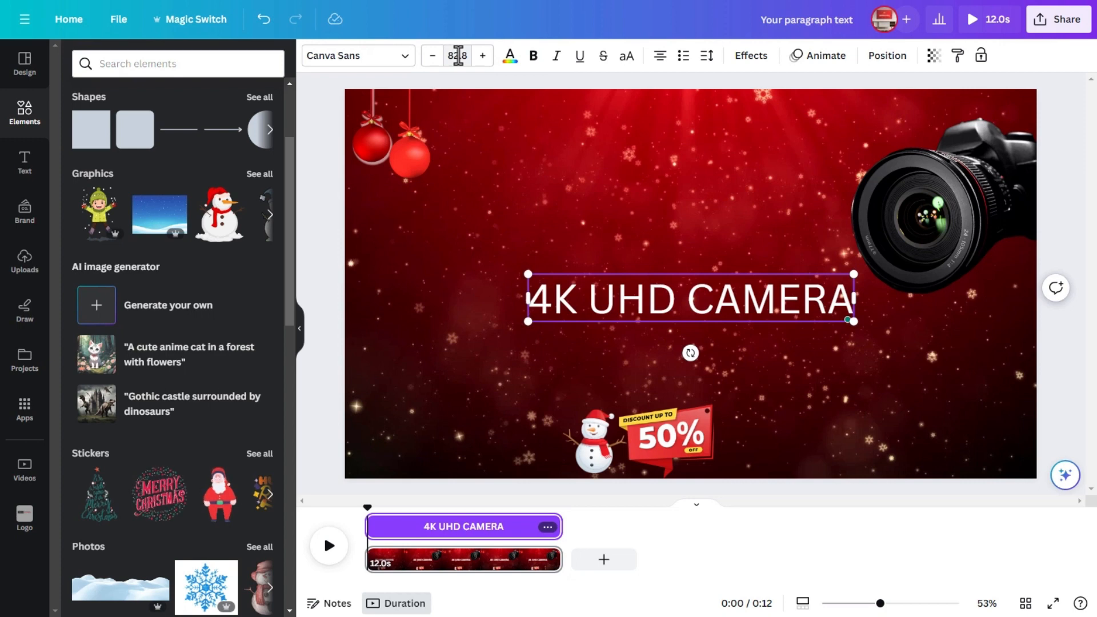
# Step: Change the "4K UHD CAMERA" headline to the Accordion Black font in white
pyautogui.click(347, 64)
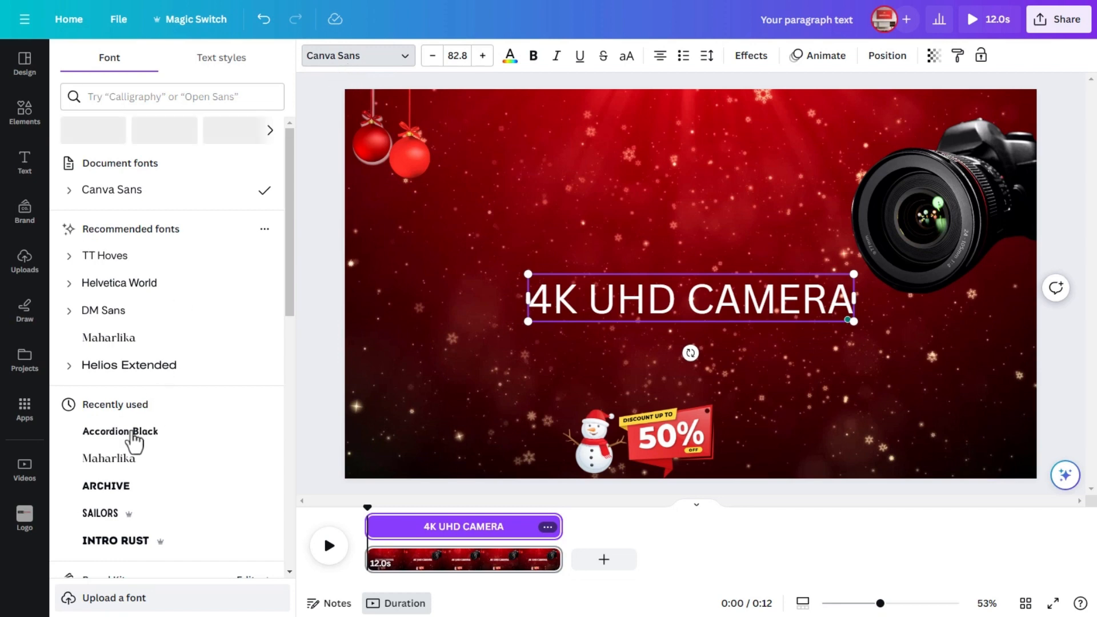
pyautogui.click(133, 435)
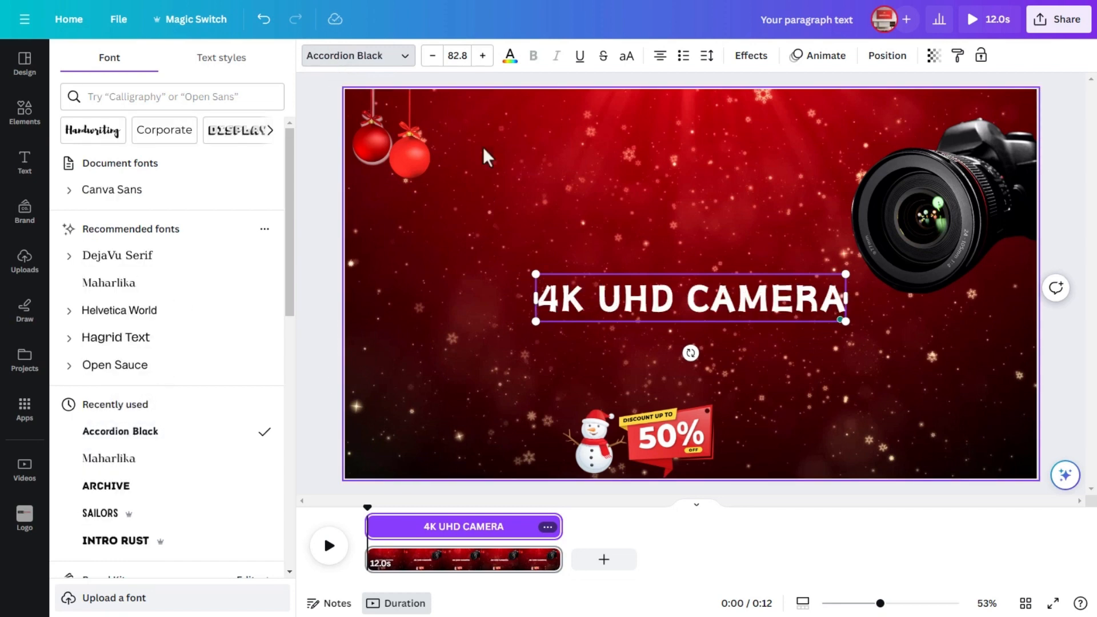
pyautogui.click(510, 60)
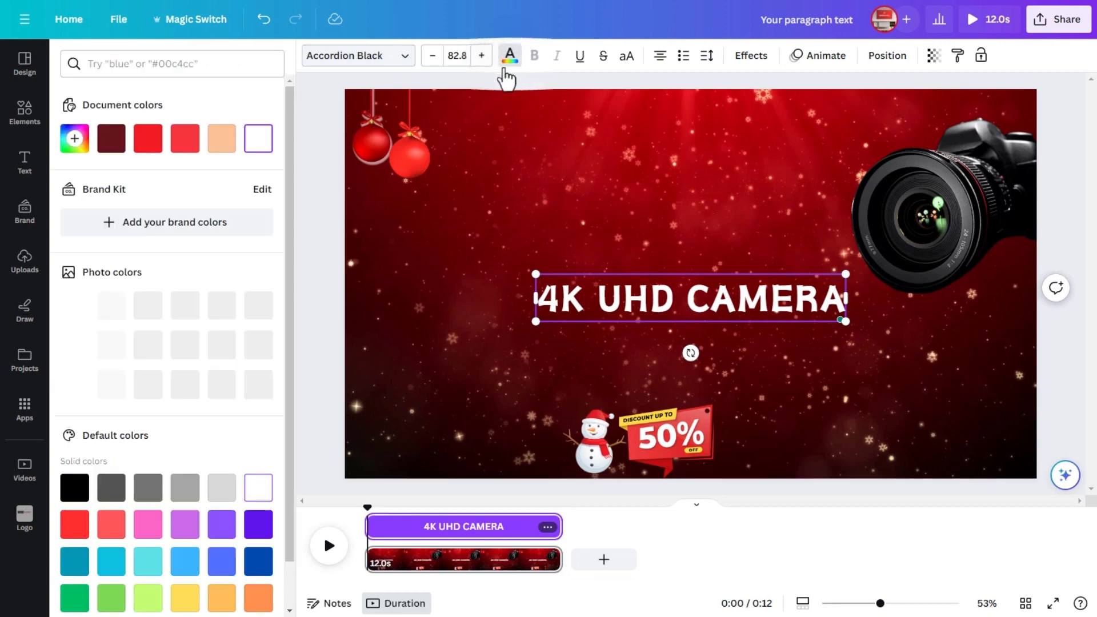
pyautogui.click(254, 149)
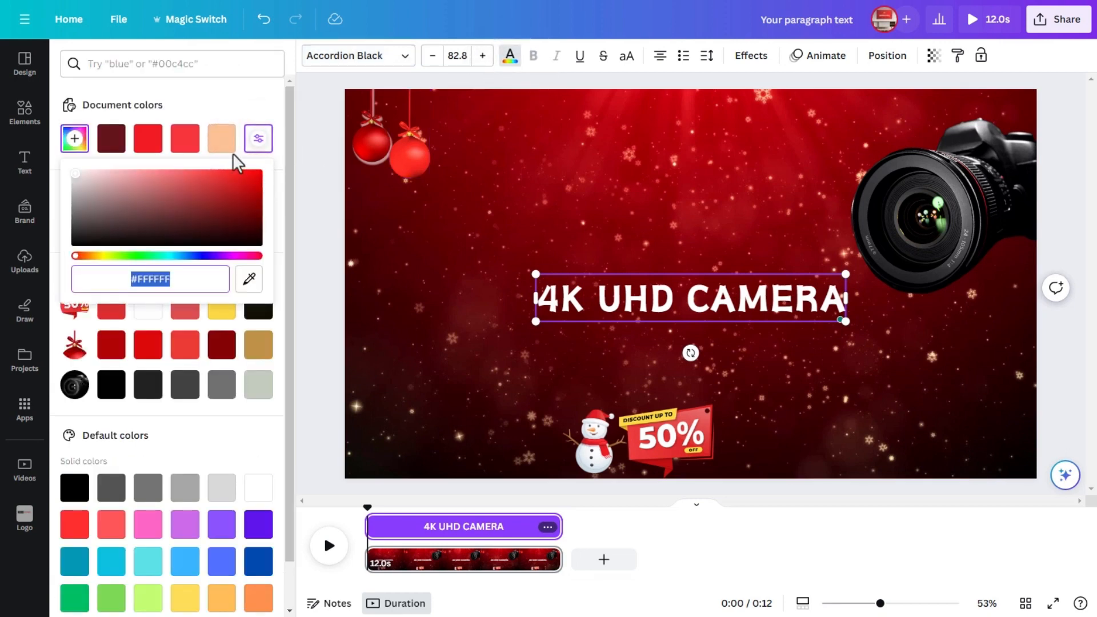
pyautogui.click(258, 119)
pyautogui.click(248, 491)
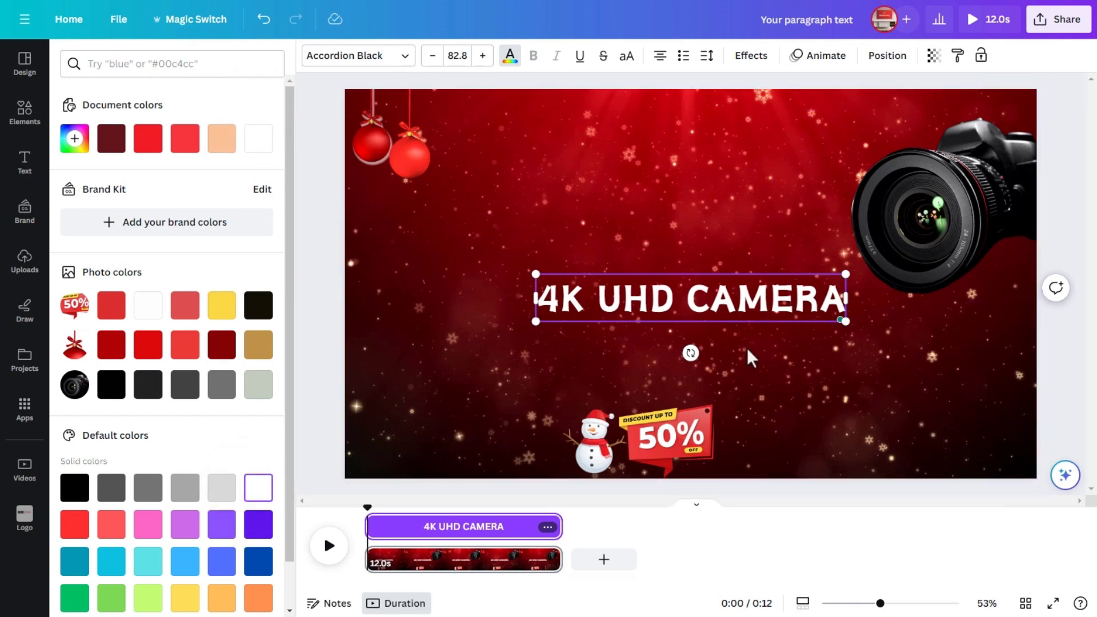
# Step: Move the headline to the left side of the canvas, below the hanging ornaments
pyautogui.click(725, 307)
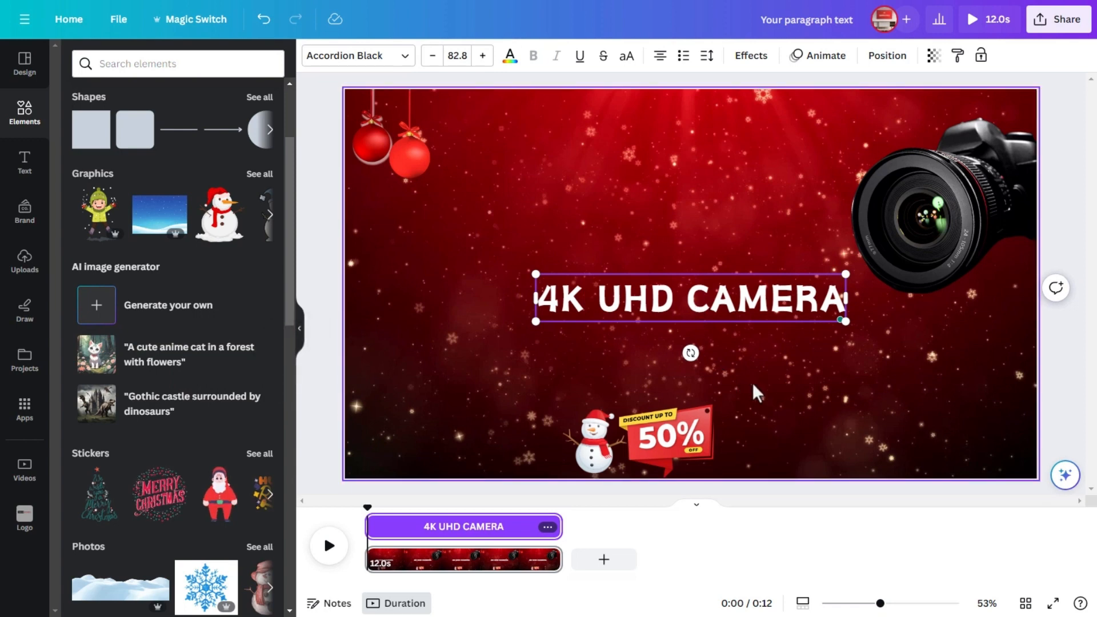
pyautogui.click(685, 274)
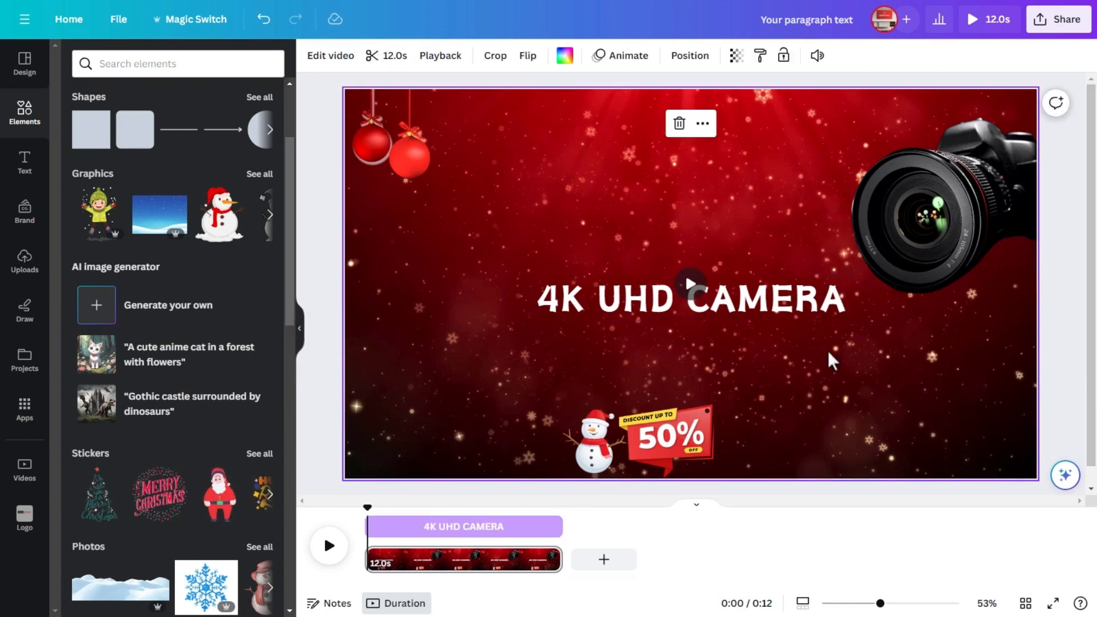
pyautogui.moveTo(778, 310); pyautogui.dragTo(589, 241)
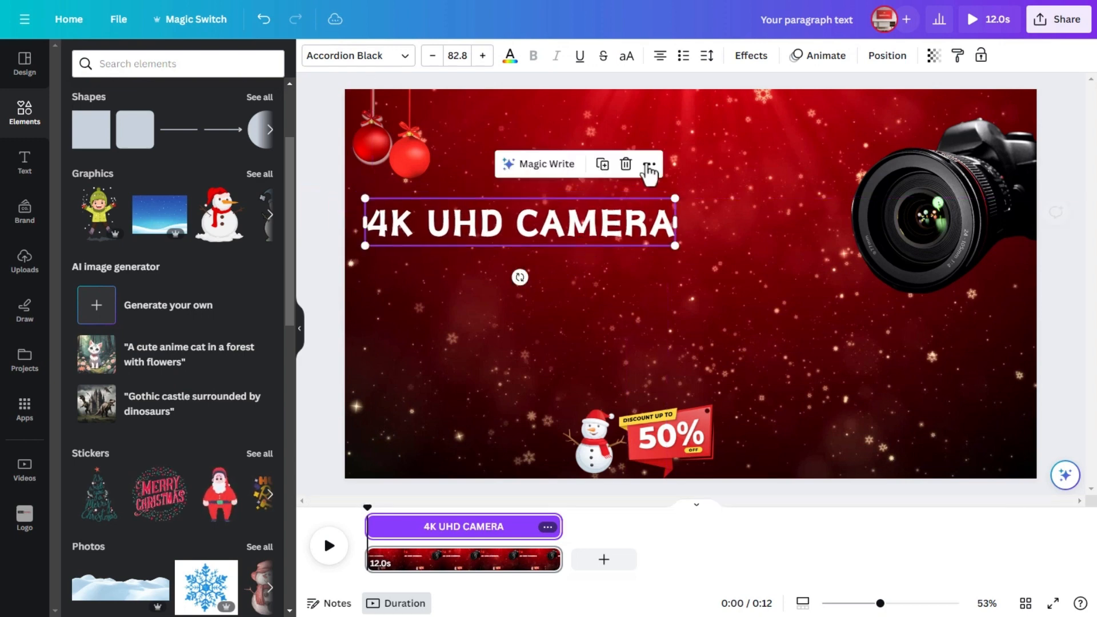
# Step: Apply the Roll text animation to the headline on enter, with the Word writing style
pyautogui.click(797, 64)
pyautogui.scroll(-2, 183, 451)
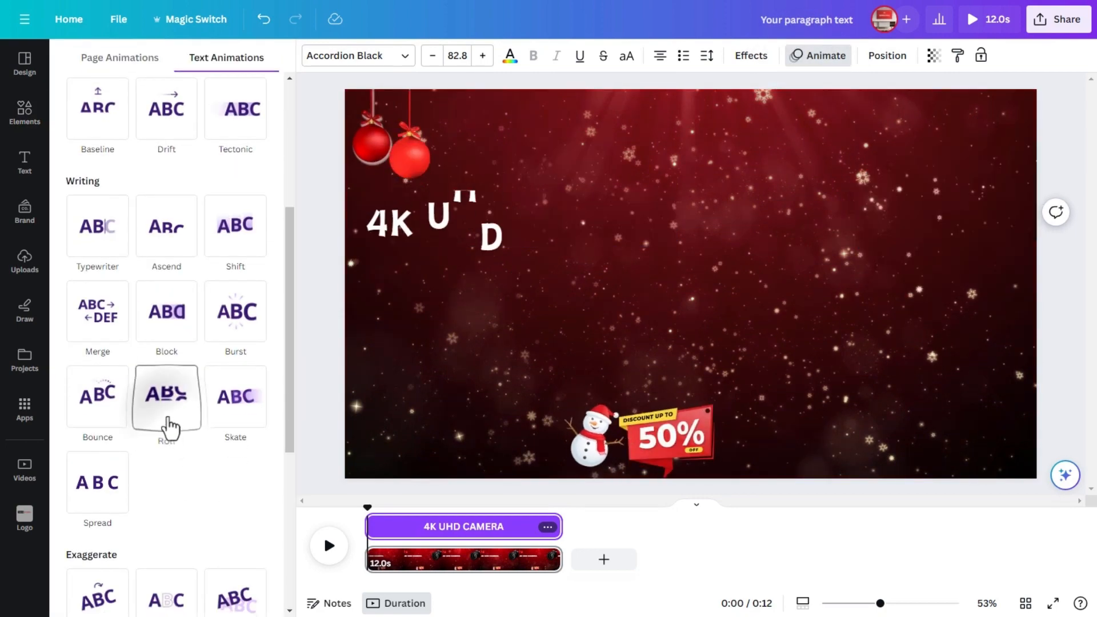
pyautogui.click(168, 428)
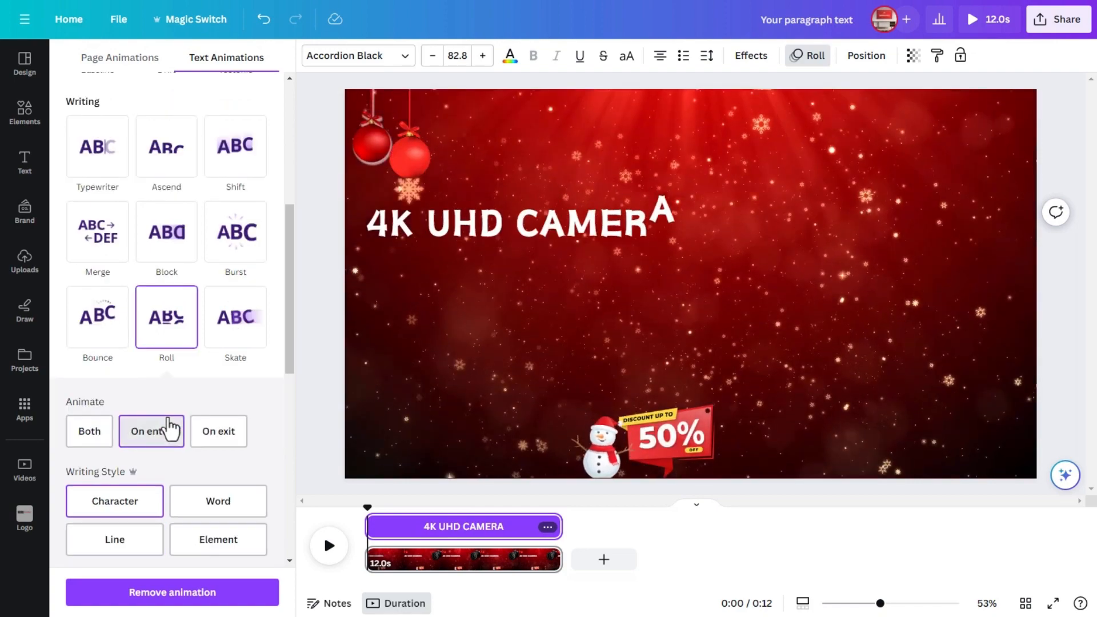
pyautogui.click(193, 502)
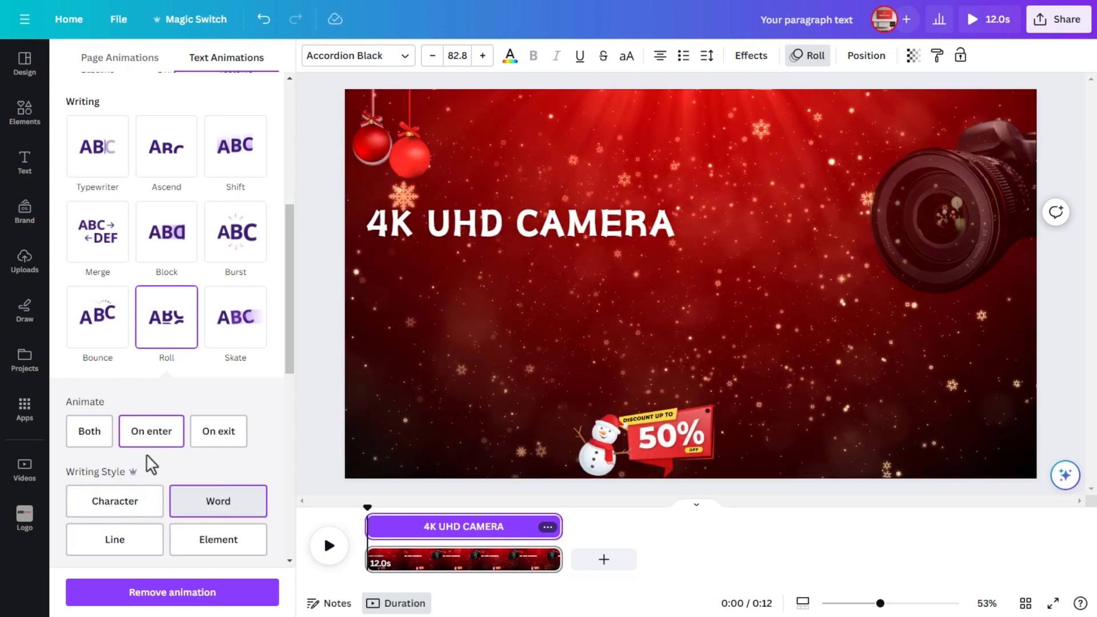
pyautogui.click(180, 433)
pyautogui.scroll(-3, 180, 432)
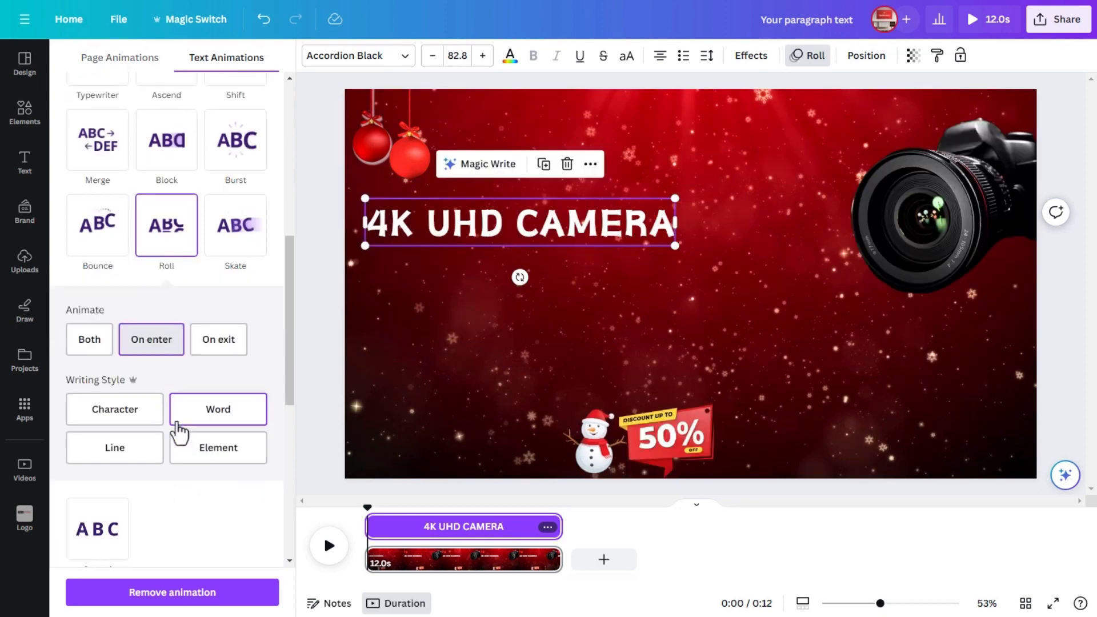
pyautogui.click(476, 360)
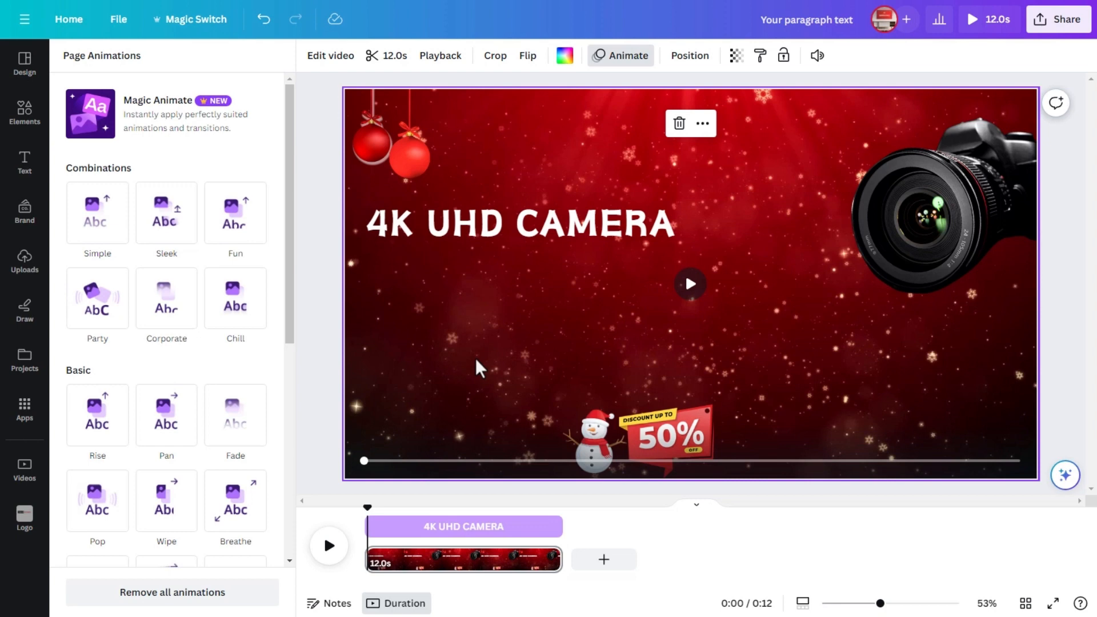
# Step: Add a second text box below the headline, in Canva Sans at font size 37
pyautogui.press('t')
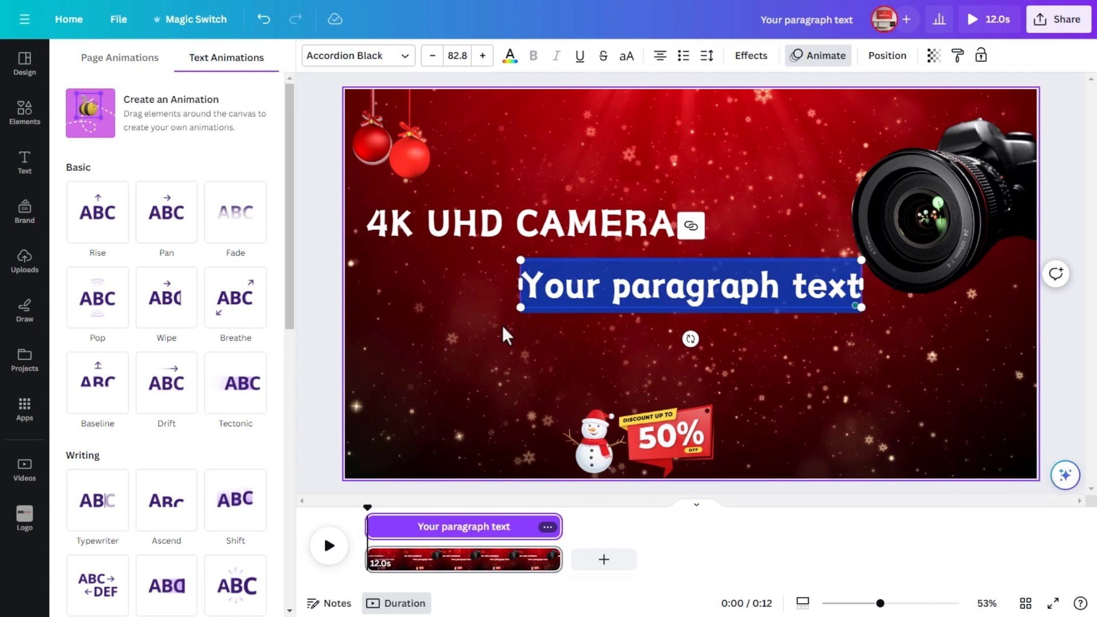
pyautogui.moveTo(628, 286); pyautogui.dragTo(452, 286)
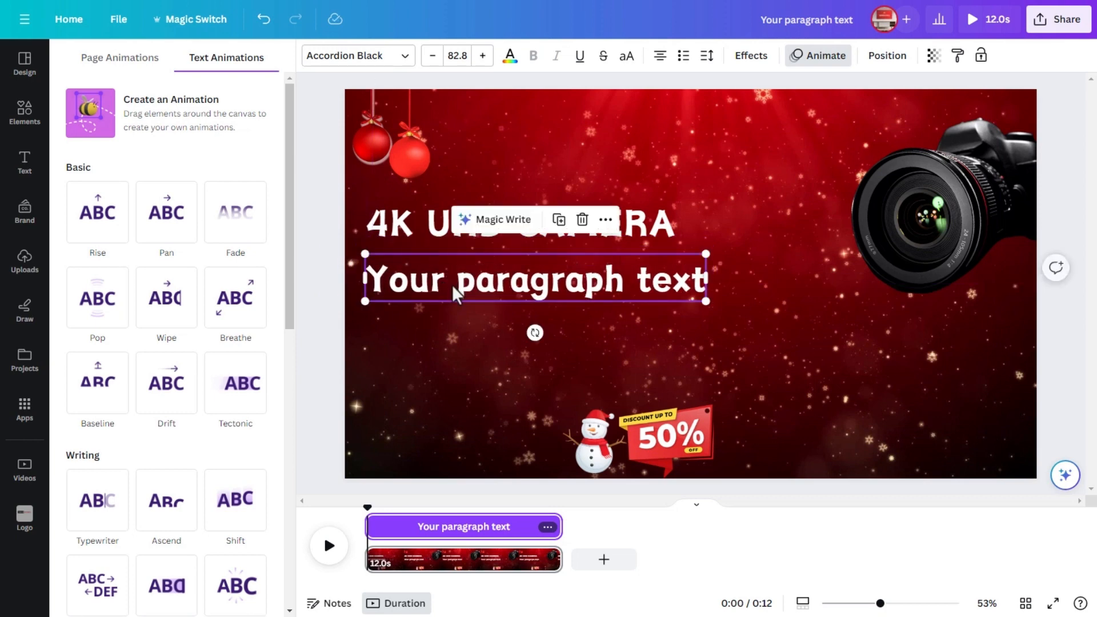
pyautogui.click(389, 67)
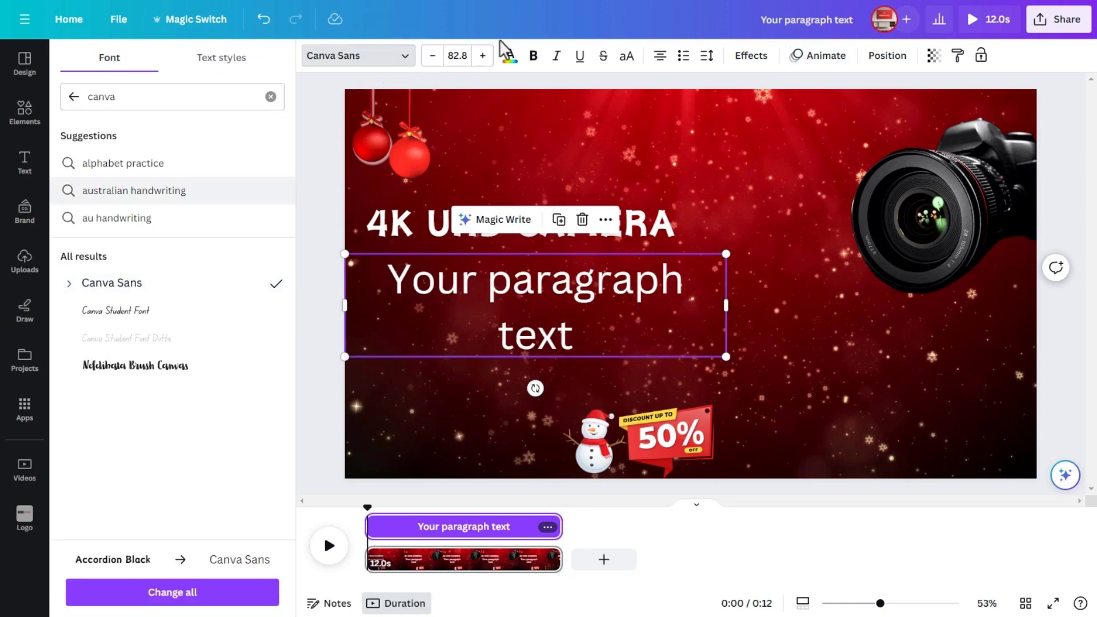
pyautogui.click(453, 55)
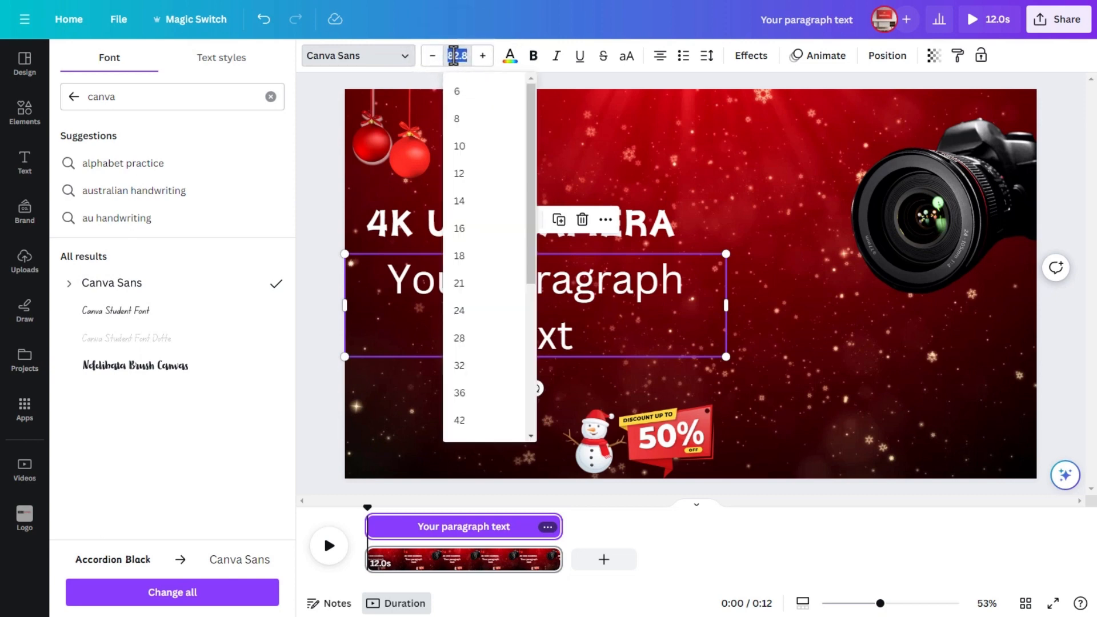
pyautogui.press('Return')
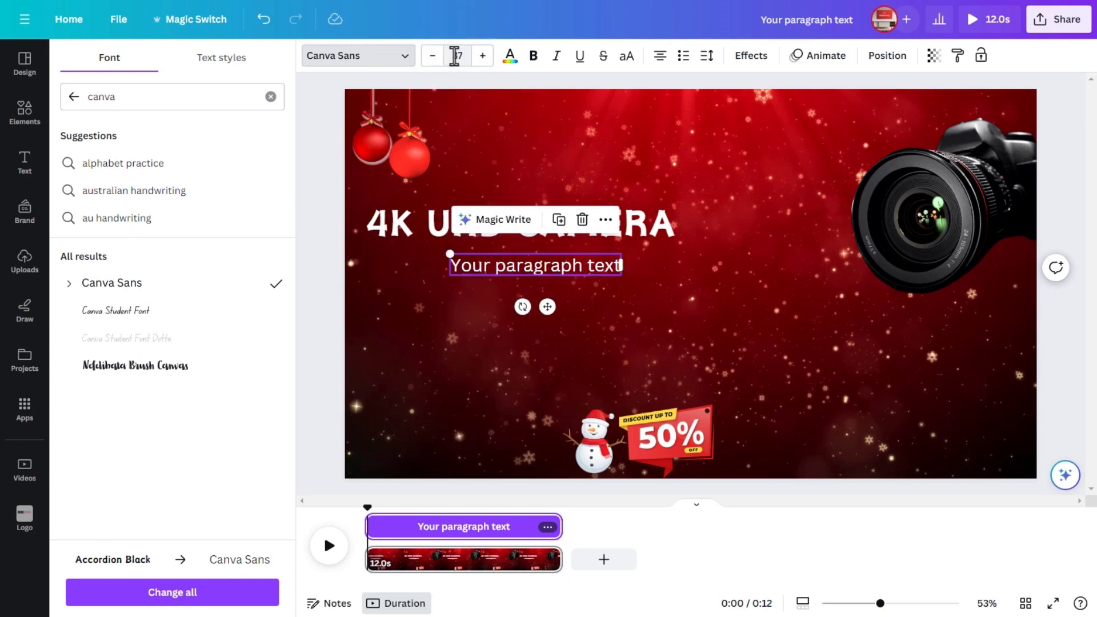
# Step: Enter the feature lines ISO RANGE, SHUTTER SPEED, AUTOFOCUS SYSTEM, SENSOR SIZE, MEGAPIXELS and LENS QUALITY as left-aligned separate texts below the headline
pyautogui.doubleClick(525, 267)
pyautogui.write('ISO RANGE SHUTTER SPEED AUTOFOCUS SYSTEM  SENSOR SIZE MEGAPIXELS LENS QUALITY')
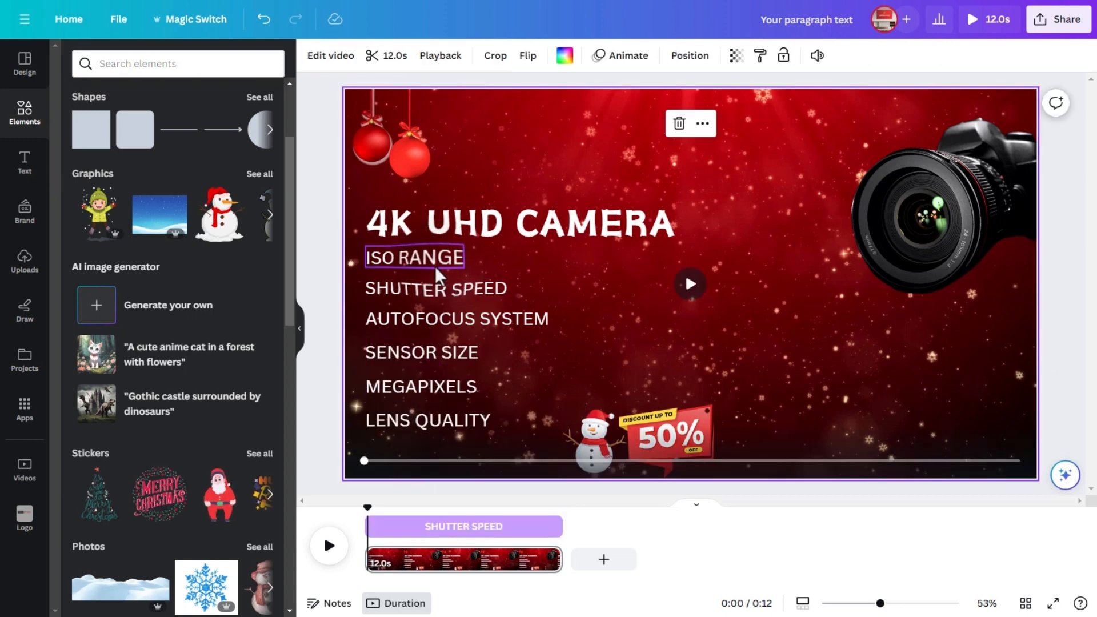
# Step: Apply the Block text animation to the ISO RANGE line on enter
pyautogui.click(434, 266)
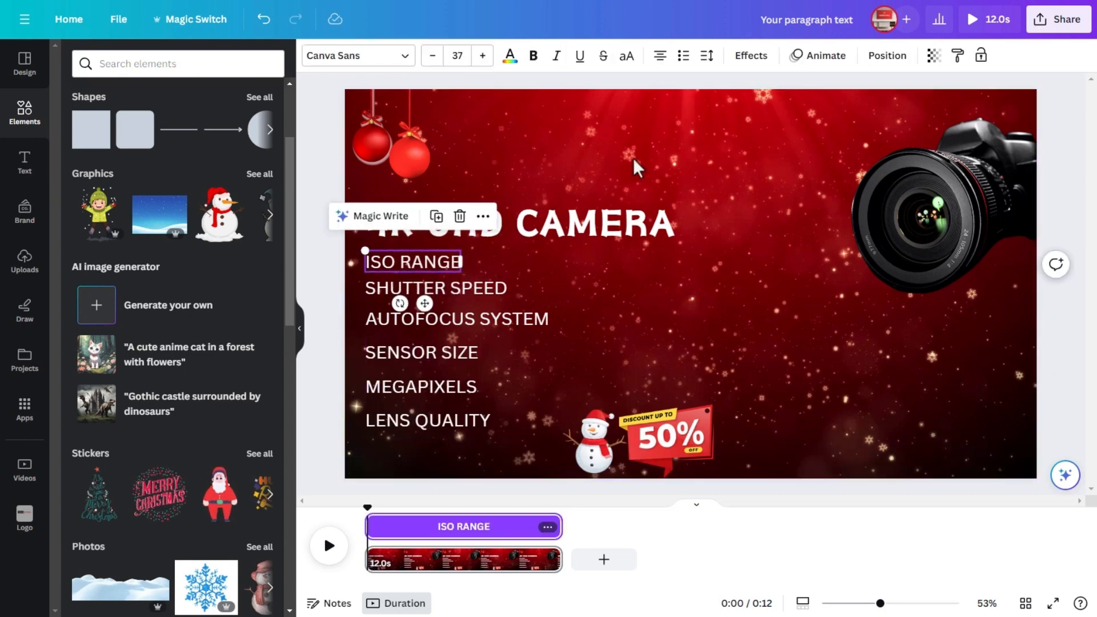
pyautogui.click(830, 57)
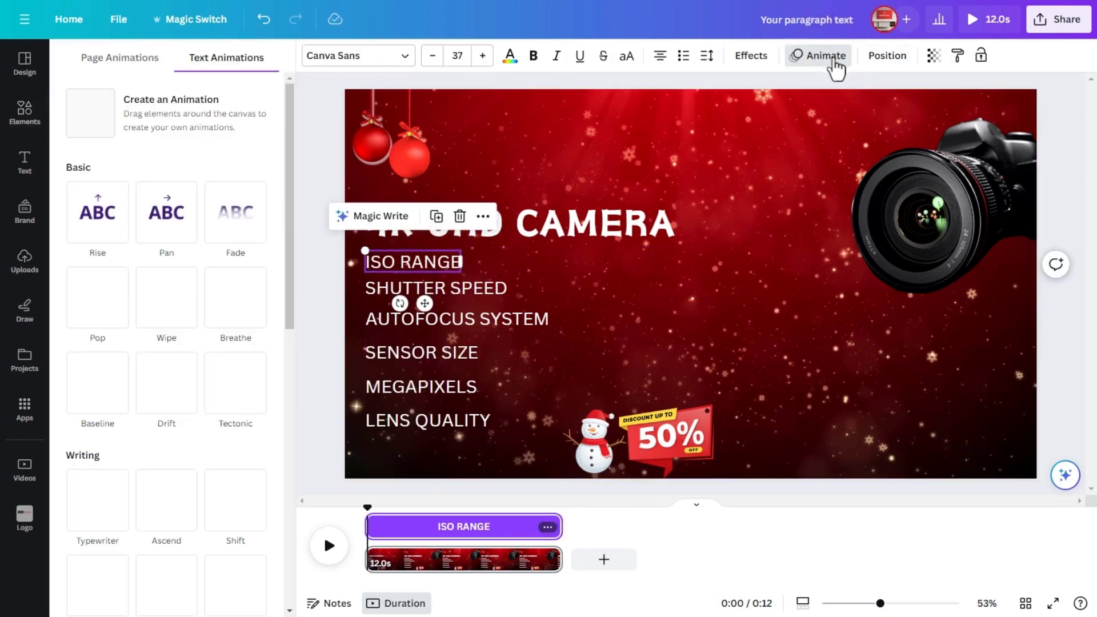
pyautogui.scroll(-5, 165, 343)
pyautogui.click(166, 193)
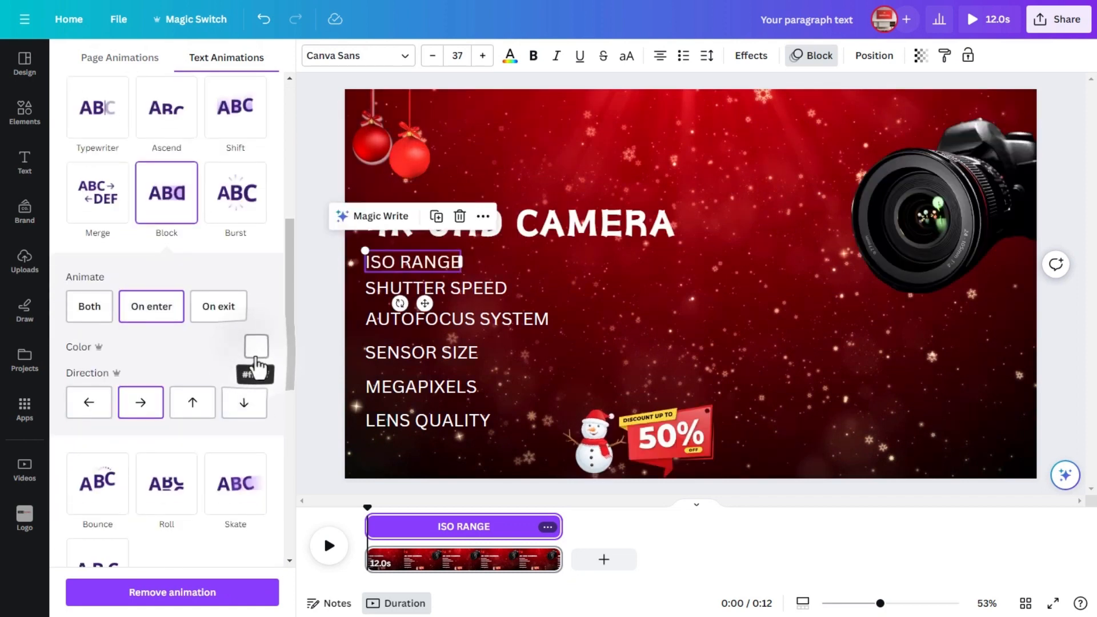
# Step: Set the ISO RANGE line's Block animation to the bright red document color, wiping from left to right
pyautogui.click(256, 358)
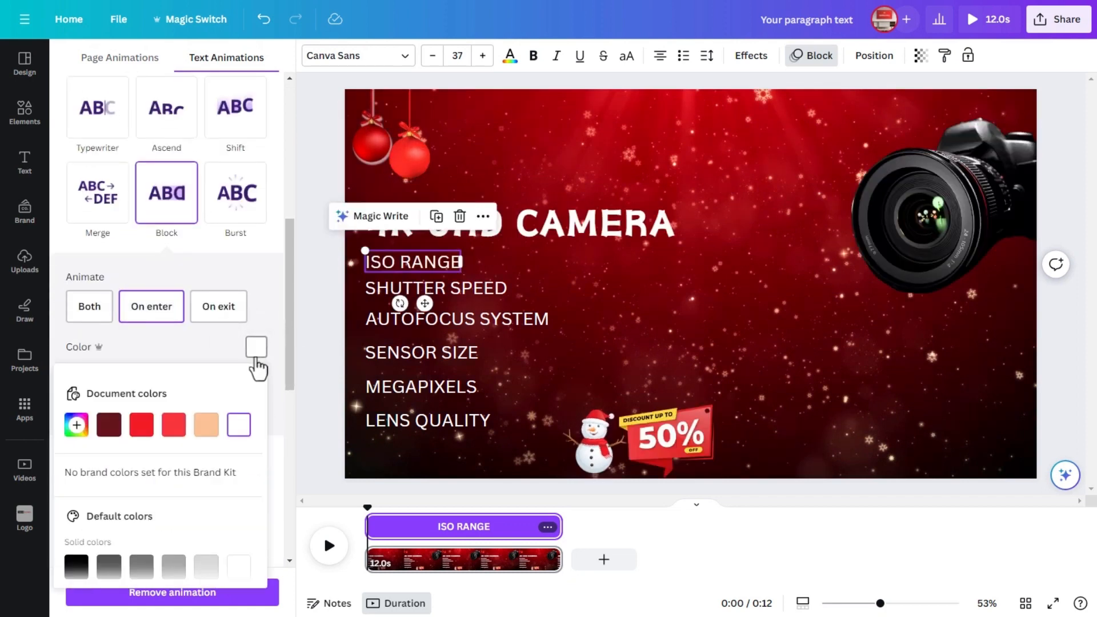
pyautogui.click(142, 429)
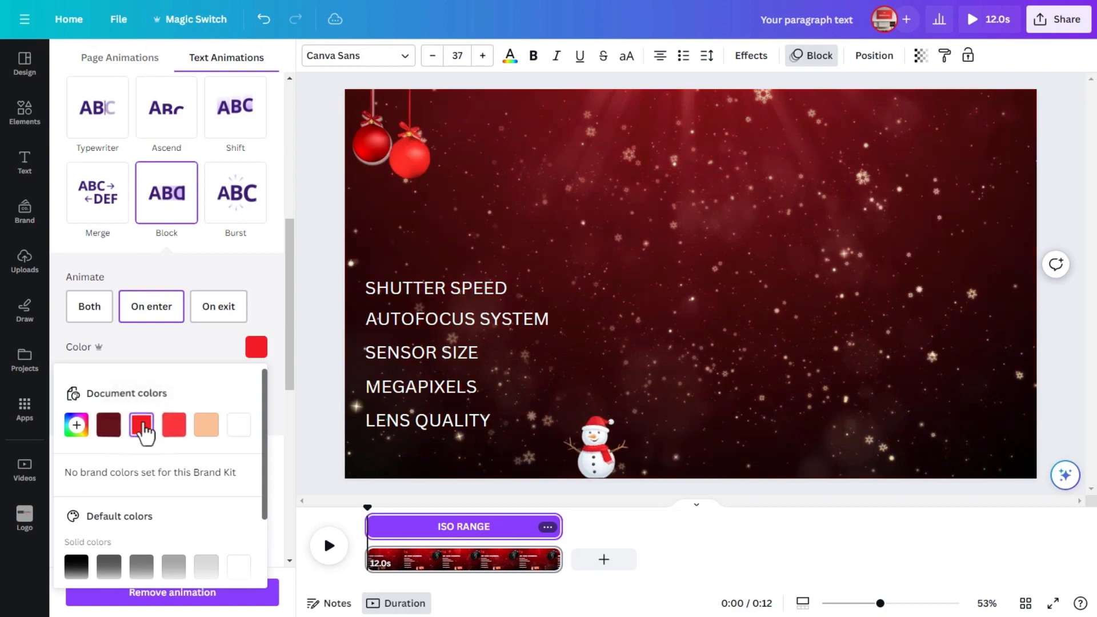
pyautogui.click(152, 353)
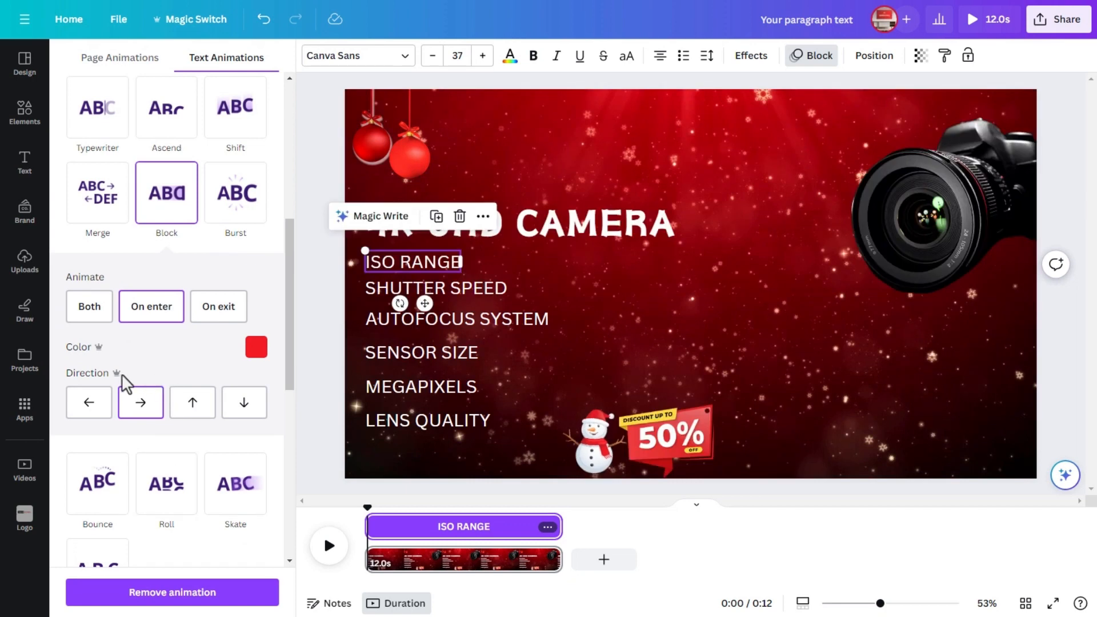
pyautogui.click(139, 406)
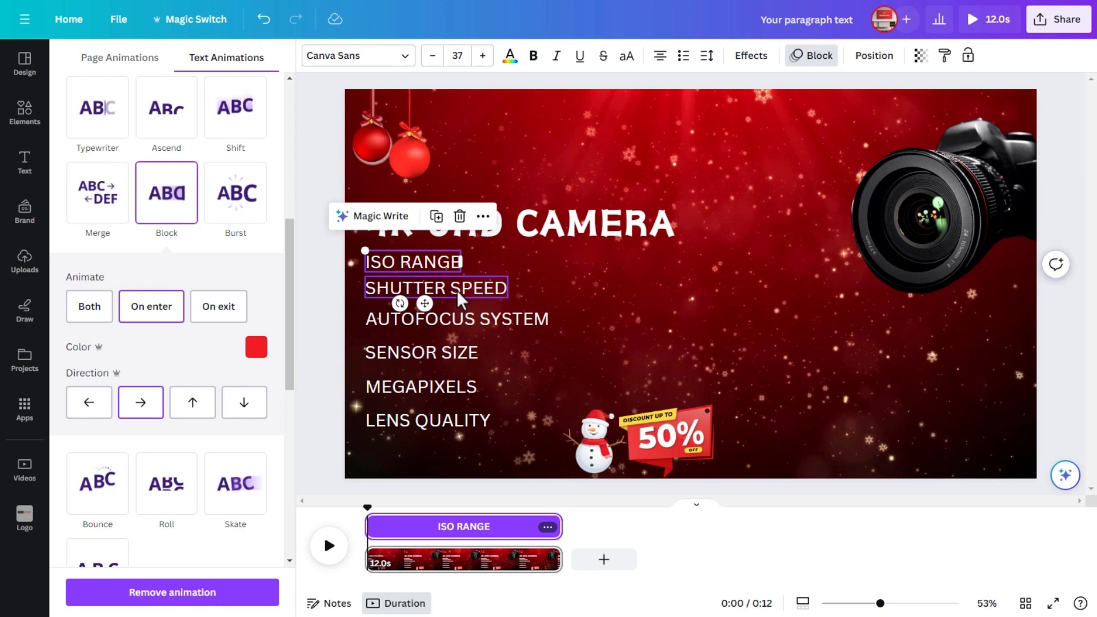
# Step: Apply the Block text animation on enter to the SHUTTER SPEED line, with the bright red document color
pyautogui.click(457, 290)
pyautogui.click(178, 293)
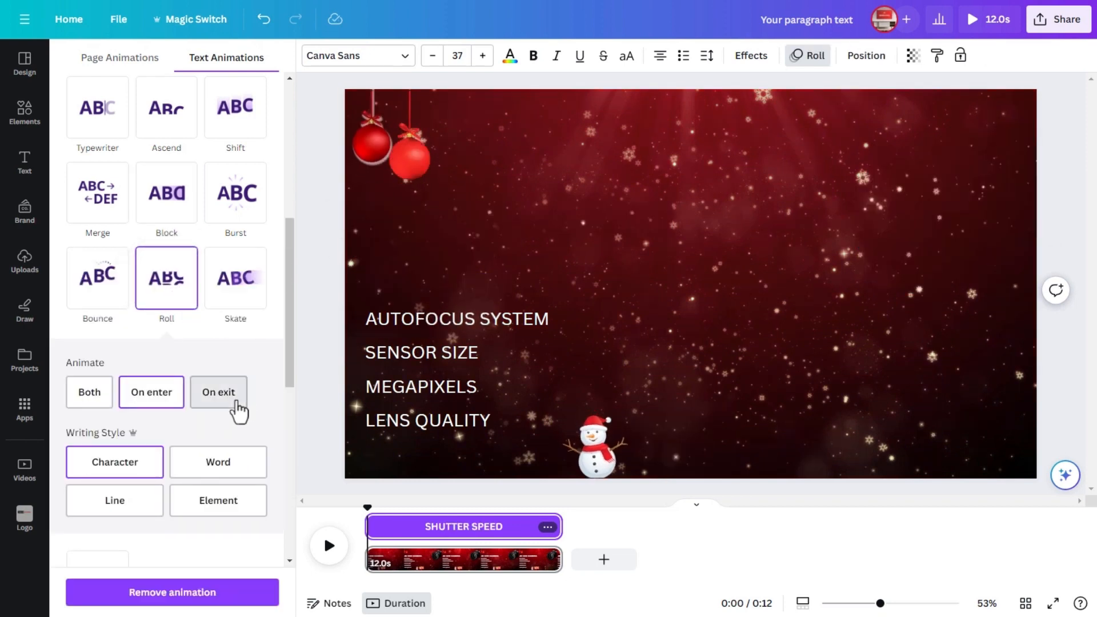
pyautogui.click(169, 203)
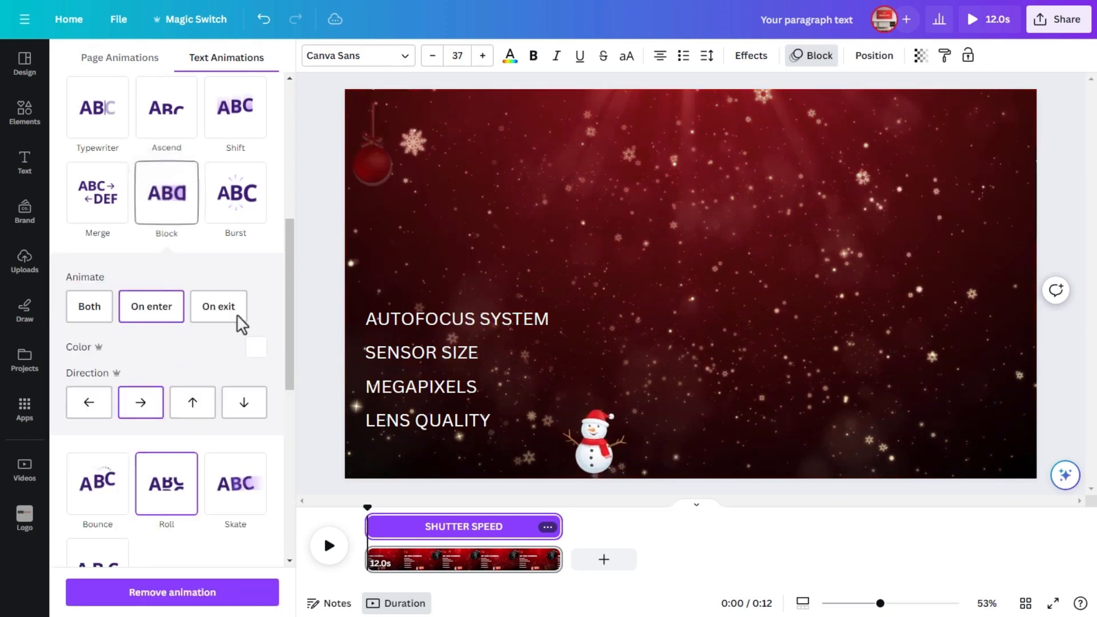
pyautogui.click(256, 347)
pyautogui.click(142, 425)
# Step: Apply the Block text animation in bright red to the AUTOFOCUS SYSTEM and SENSOR SIZE lines
pyautogui.click(502, 316)
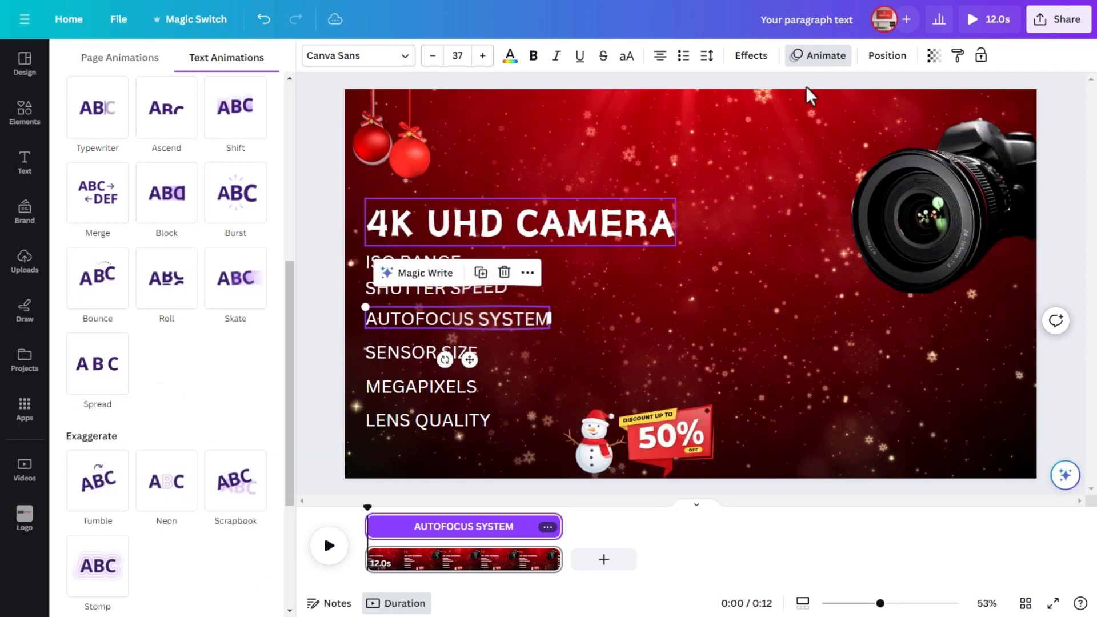
pyautogui.click(166, 192)
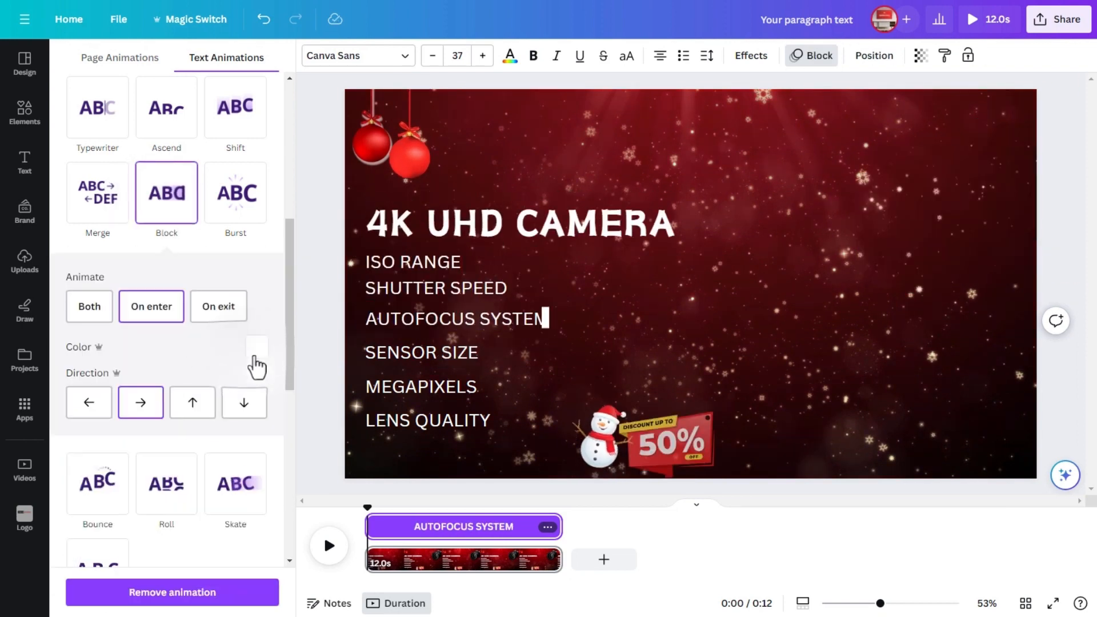
pyautogui.click(256, 347)
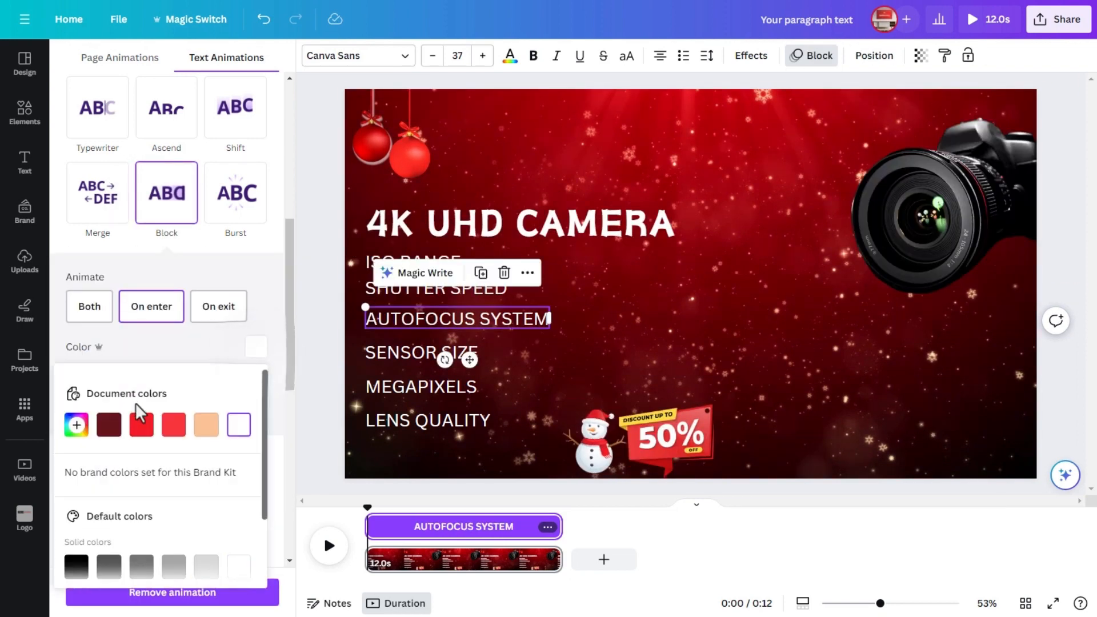
pyautogui.click(422, 352)
pyautogui.click(166, 192)
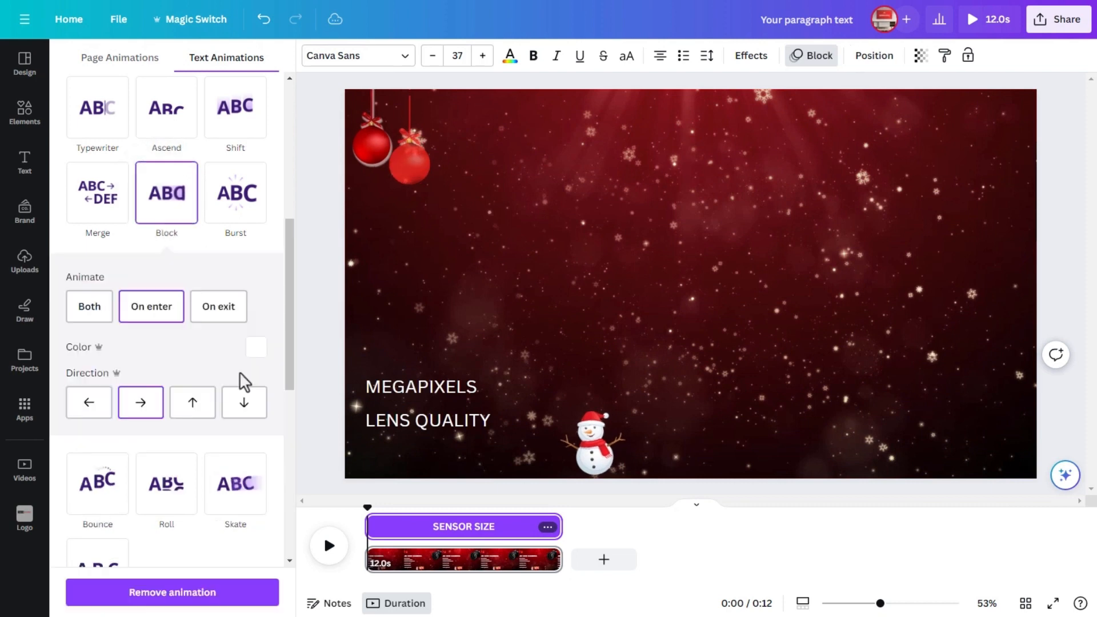
pyautogui.click(256, 347)
pyautogui.click(141, 437)
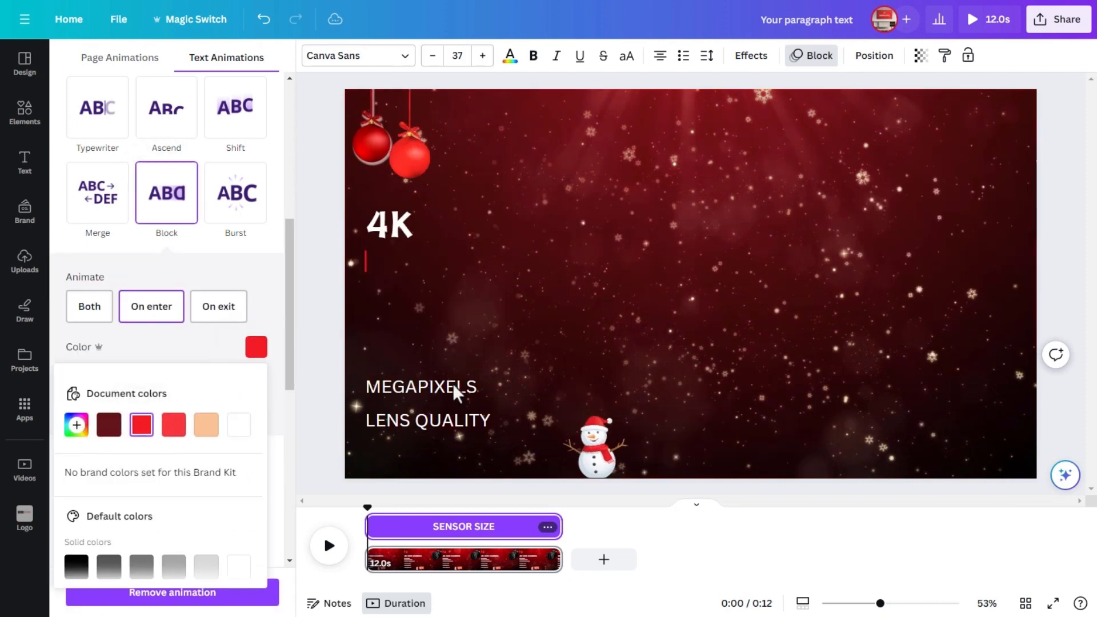
# Step: Apply the Block text animation on enter to the MEGAPIXELS line, with the bright red document color
pyautogui.click(449, 384)
pyautogui.click(166, 192)
pyautogui.click(256, 347)
pyautogui.click(141, 424)
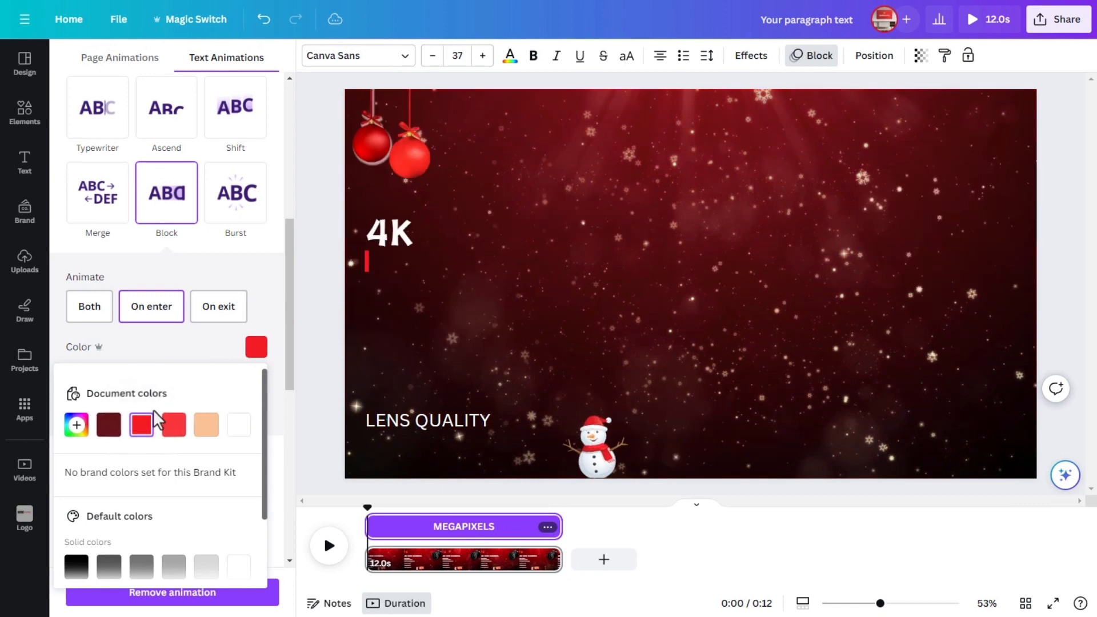
pyautogui.click(178, 341)
# Step: Apply the Block text animation on enter to the LENS QUALITY line, with the bright red document color
pyautogui.click(444, 421)
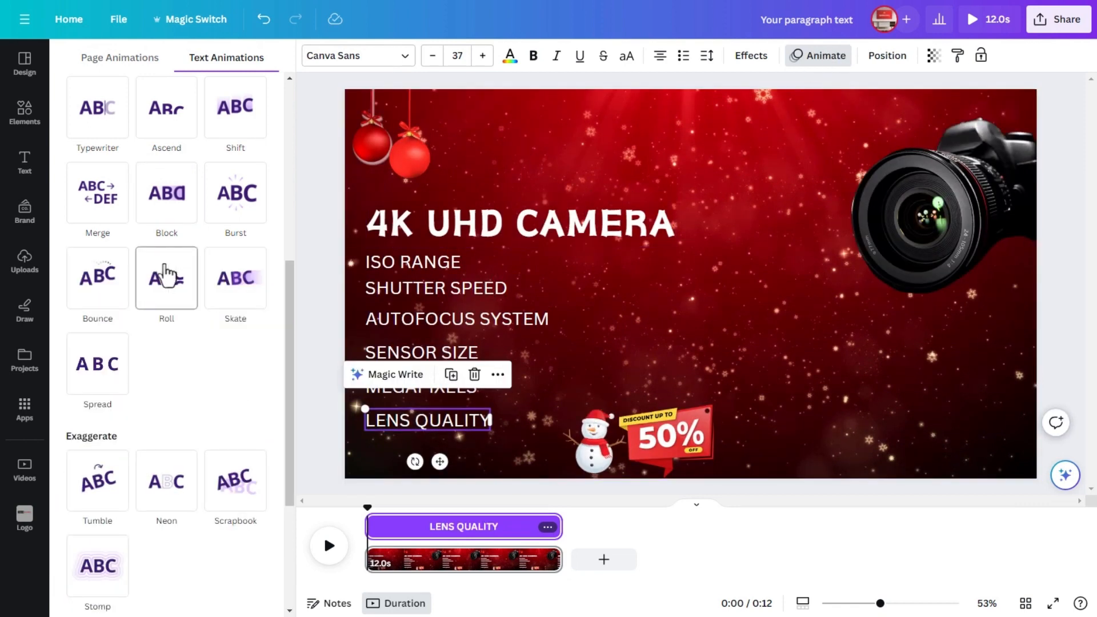
pyautogui.click(165, 220)
pyautogui.click(256, 349)
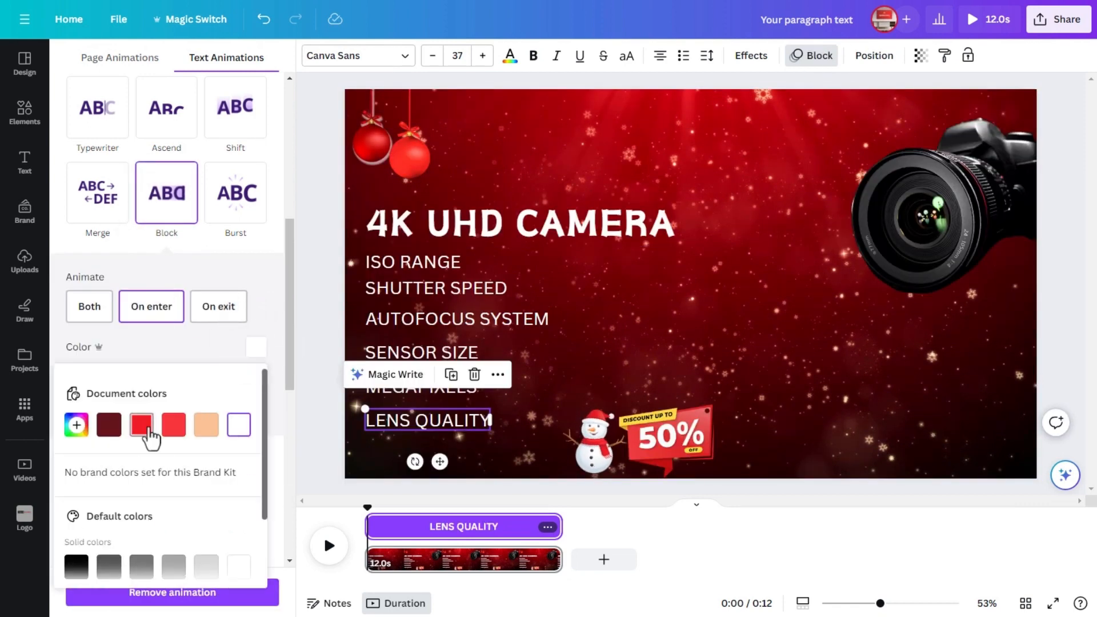
pyautogui.click(141, 425)
pyautogui.click(193, 366)
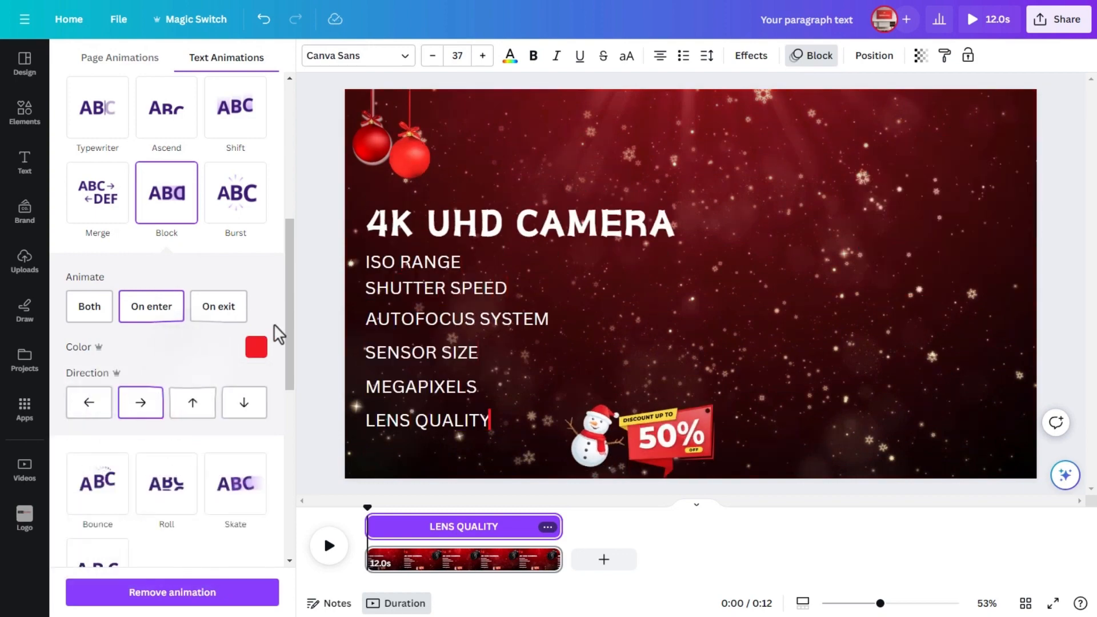
pyautogui.click(337, 260)
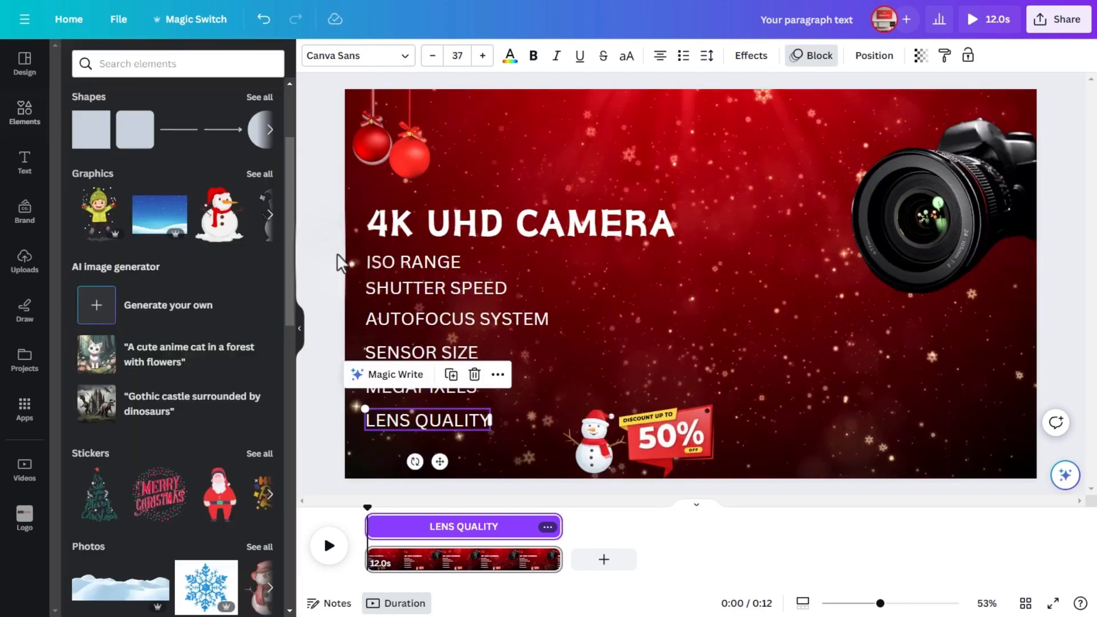
# Step: Show the ISO RANGE line's timing and delay its start, and likewise trim the SENSOR SIZE line to about 8.1 s
pyautogui.click(418, 262)
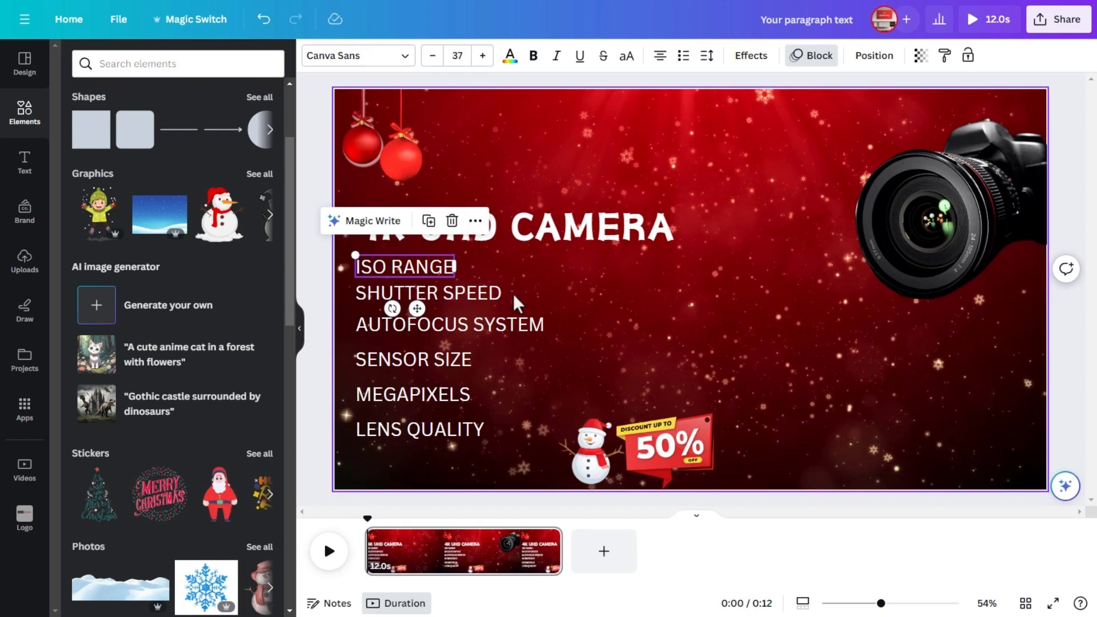
pyautogui.rightClick(505, 262)
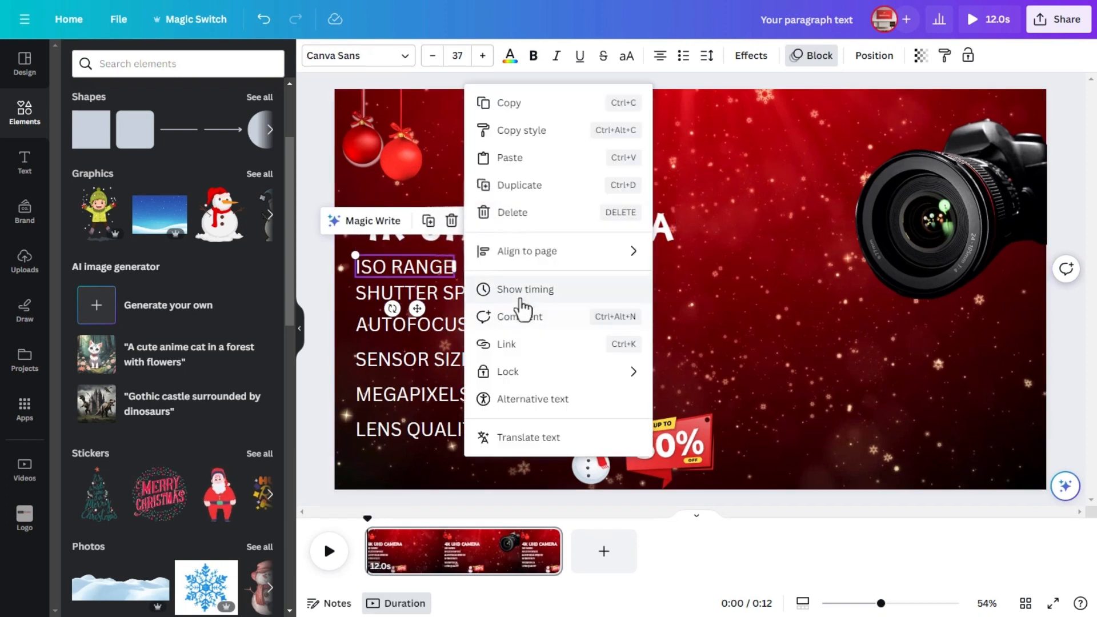
pyautogui.click(519, 293)
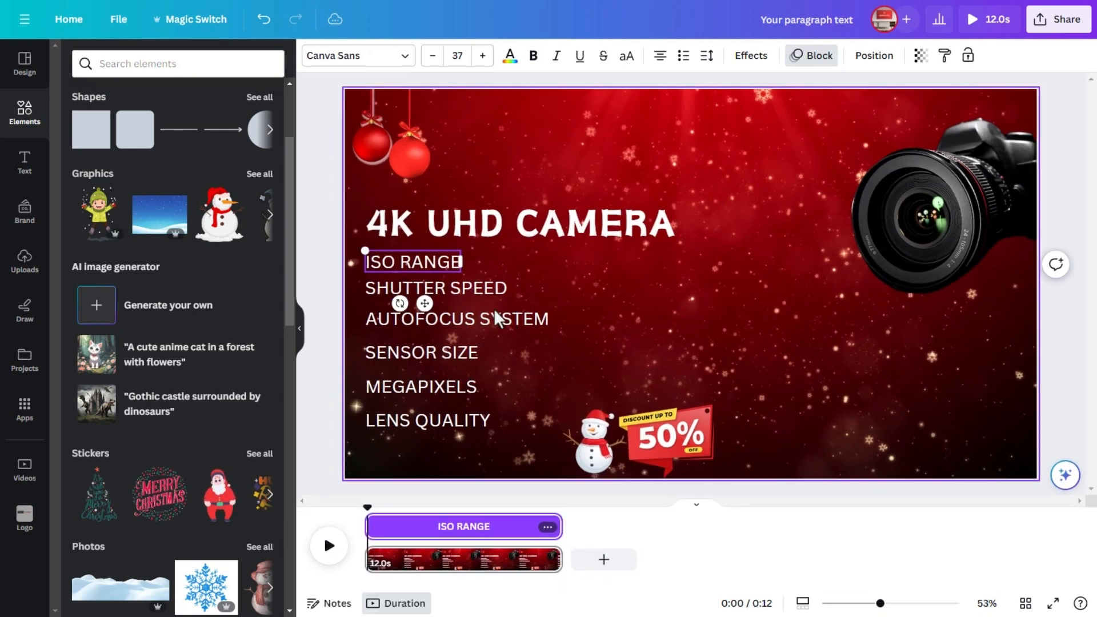
pyautogui.moveTo(364, 525); pyautogui.dragTo(429, 530)
pyautogui.click(413, 351)
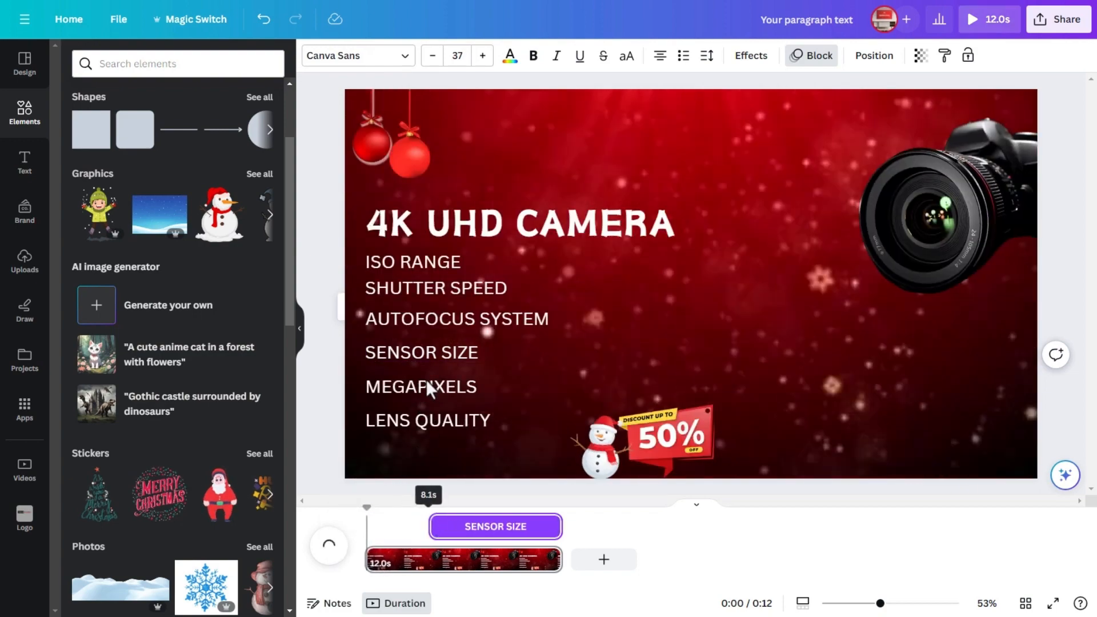
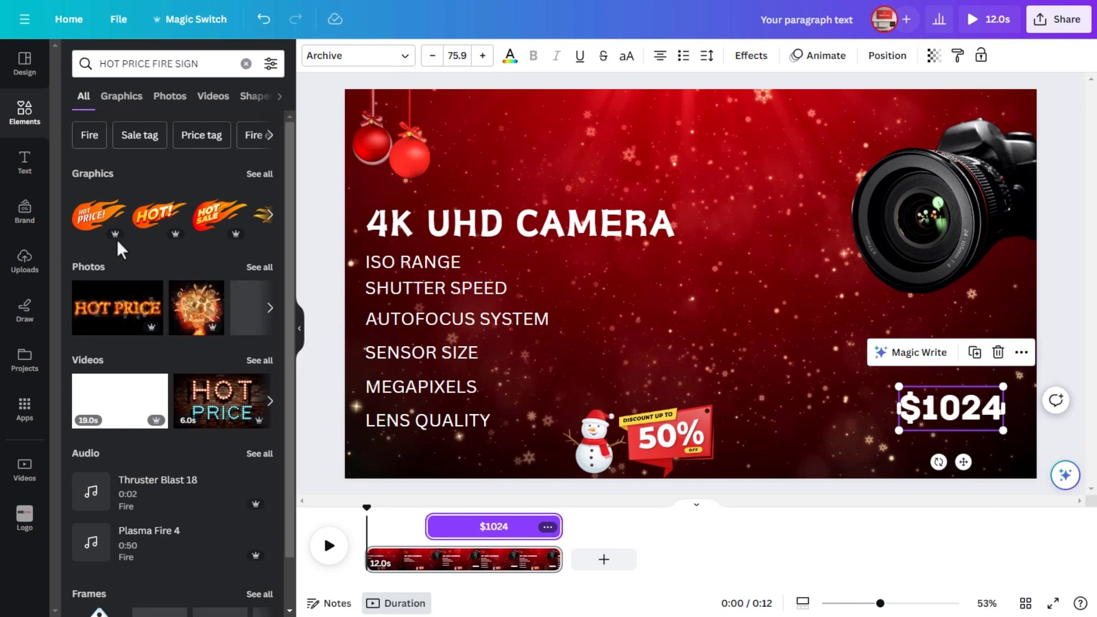
# Step: Add the orange HOT PRICE! flame graphic, shrink it to a small tag and place it just above the $1024 price
pyautogui.click(91, 226)
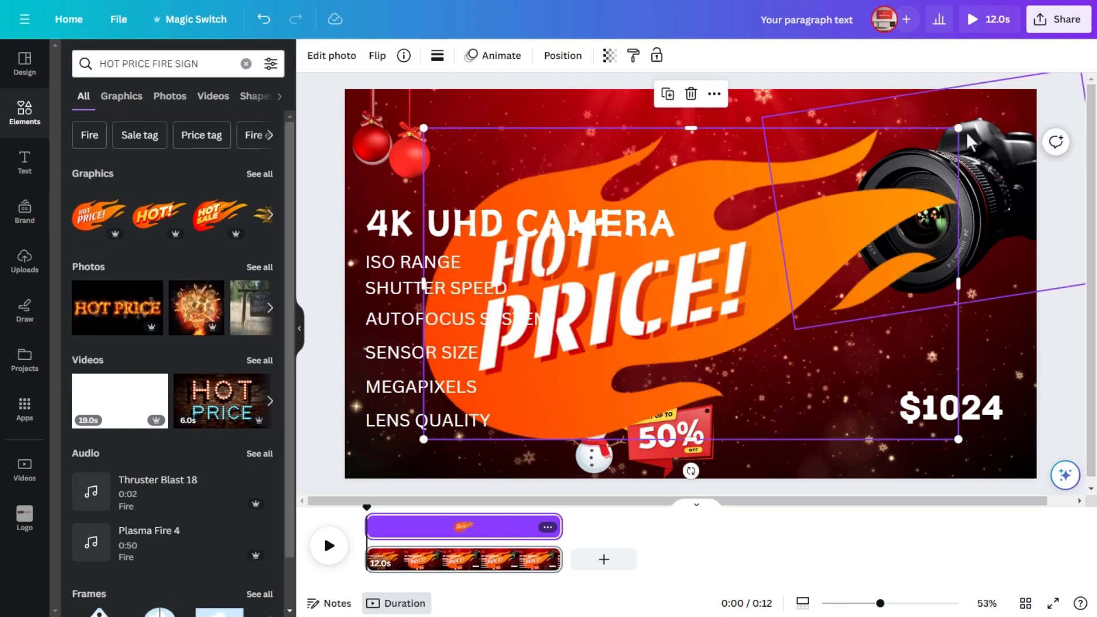
pyautogui.moveTo(960, 127); pyautogui.dragTo(503, 426)
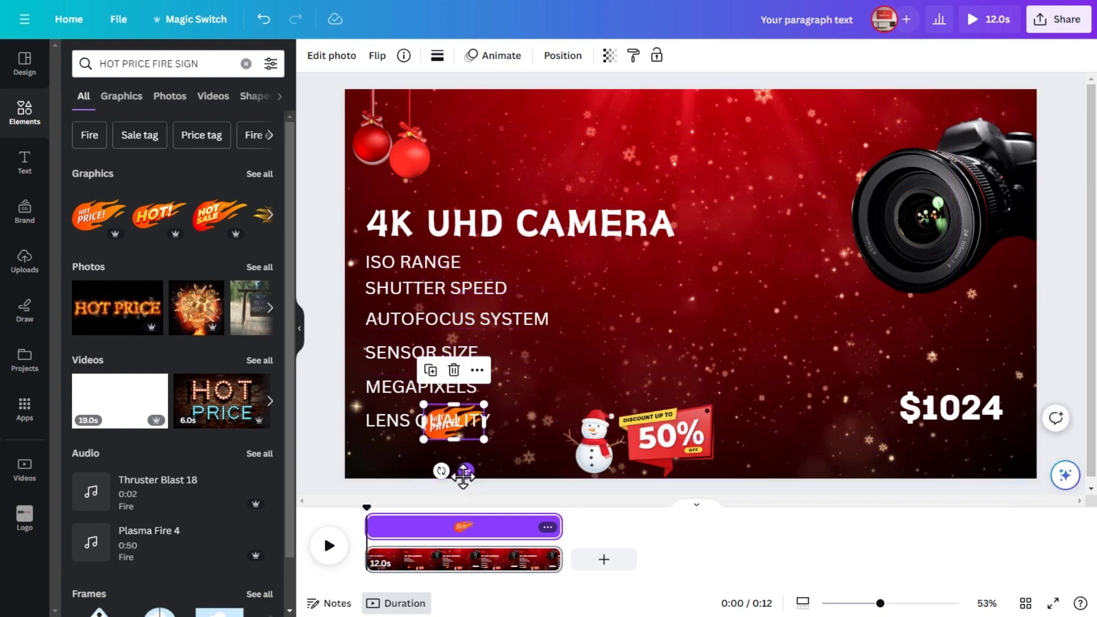
pyautogui.moveTo(463, 472); pyautogui.dragTo(1006, 439)
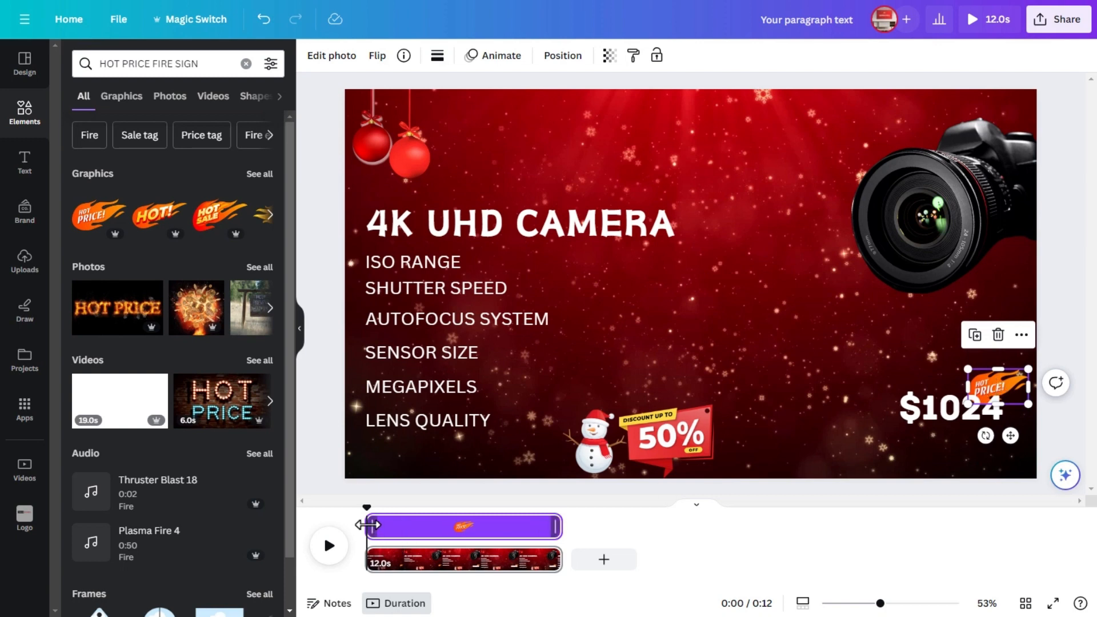
# Step: Delay the HOT PRICE! graphic's start by about a third of the 12-second clip and apply the Stomp animation on enter
pyautogui.moveTo(366, 524); pyautogui.dragTo(429, 533)
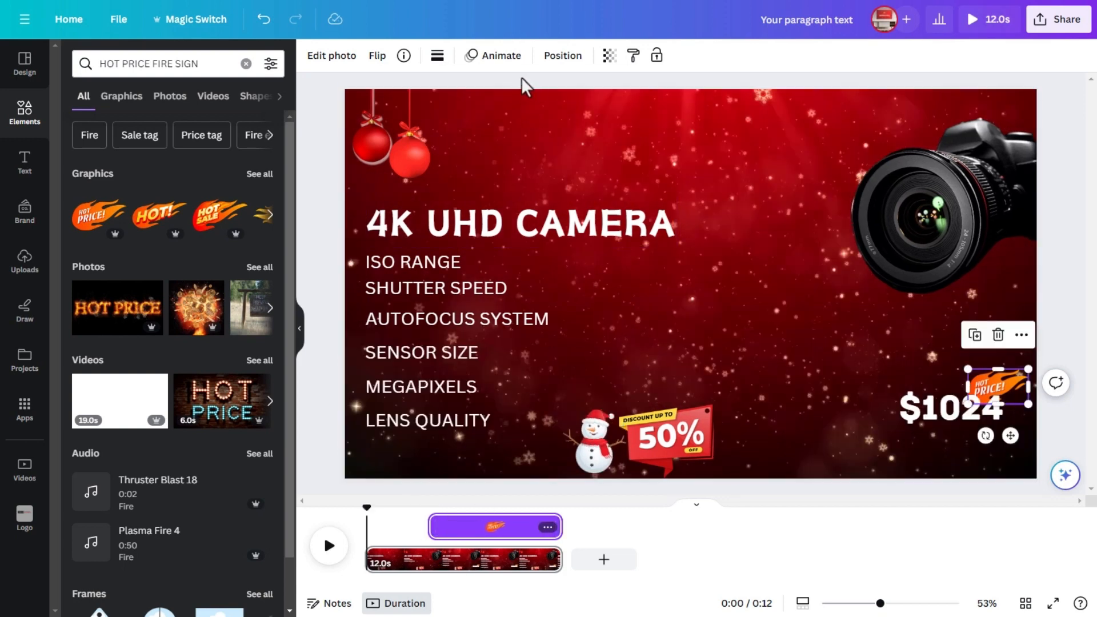
pyautogui.click(493, 57)
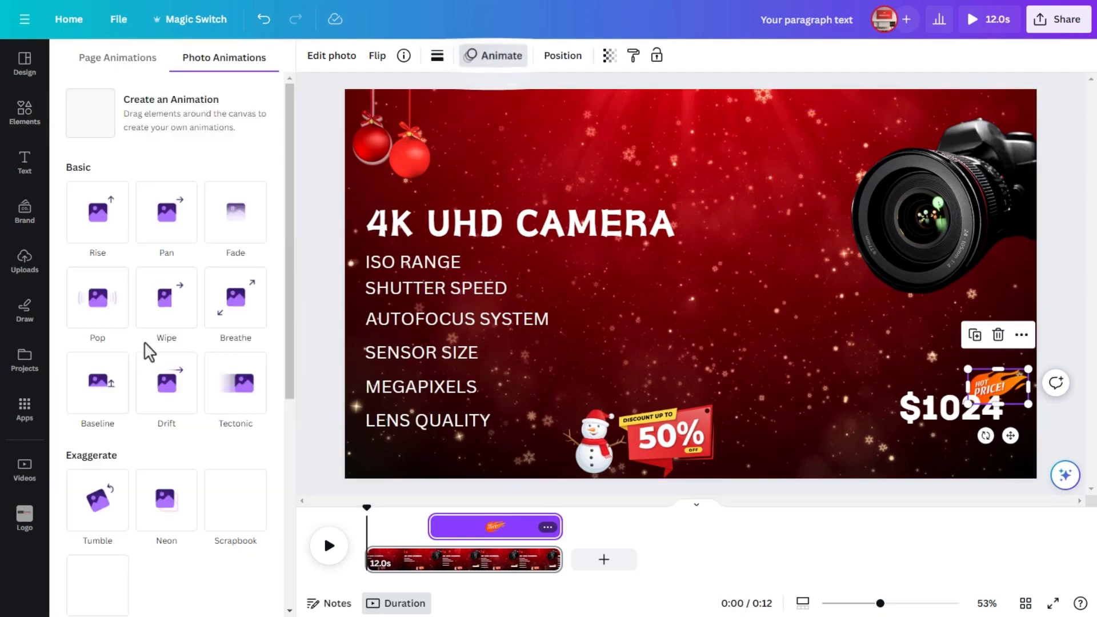
pyautogui.scroll(-4, 194, 385)
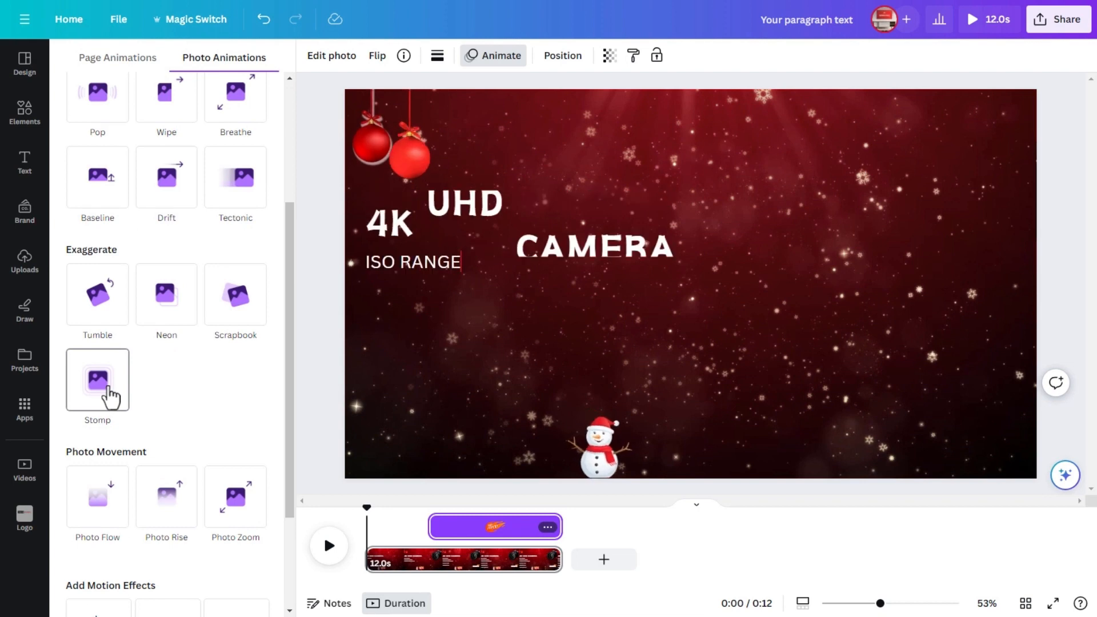
pyautogui.click(110, 397)
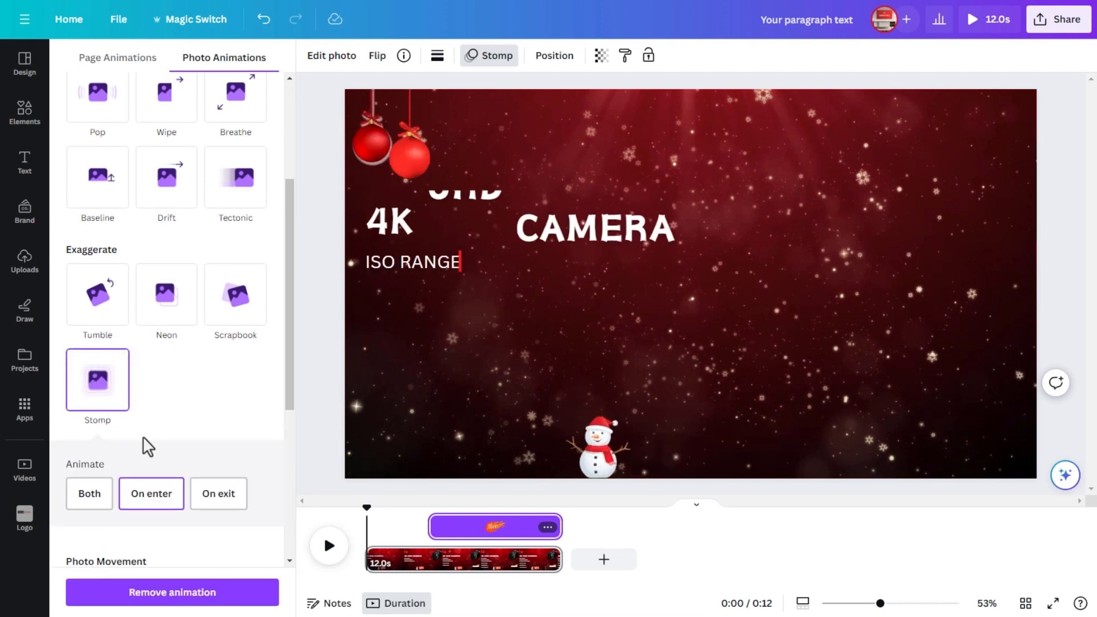
pyautogui.click(157, 499)
pyautogui.scroll(-1, 192, 390)
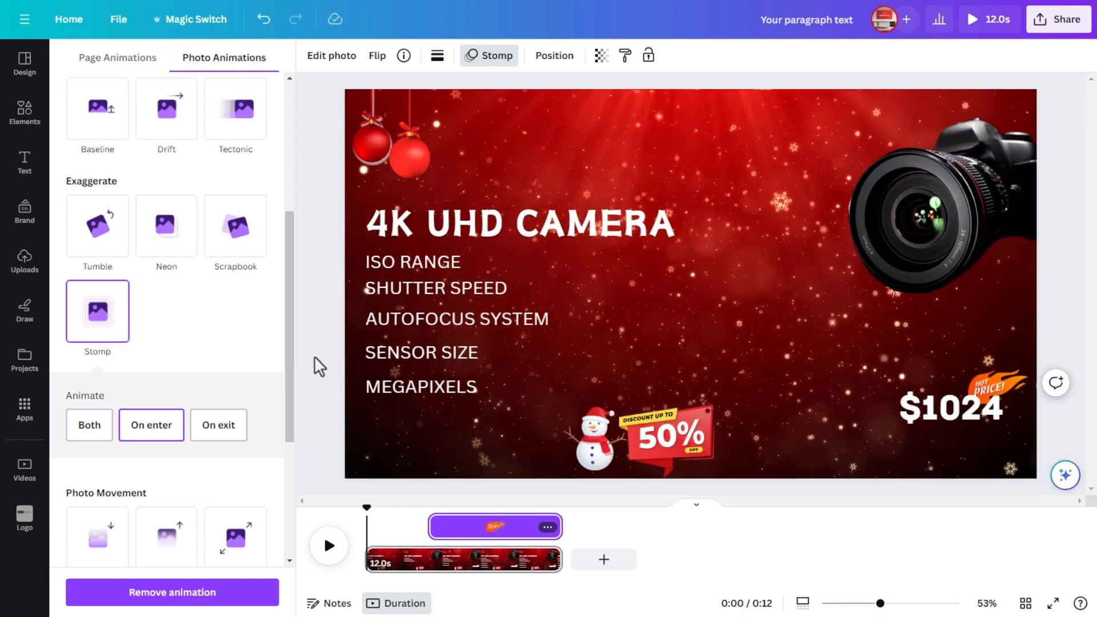
pyautogui.click(320, 365)
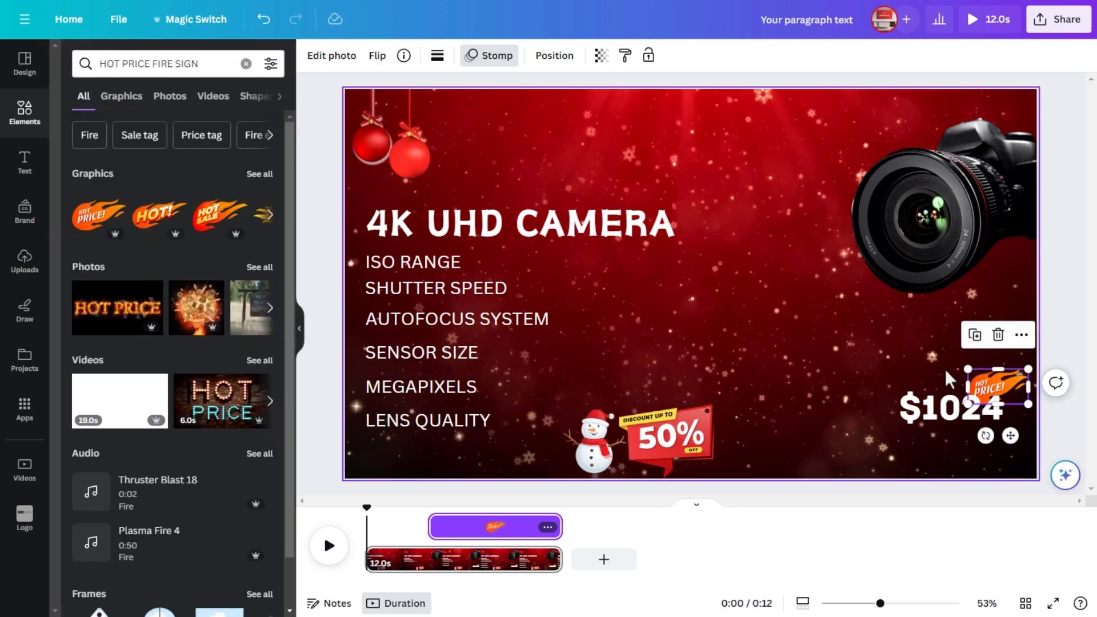
# Step: Enlarge the $1024 price text to font size 83.3, shift it toward the page's lower corner, and enlarge the camera photo
pyautogui.click(981, 423)
pyautogui.moveTo(1003, 434)
pyautogui.mouseDown()
pyautogui.moveTo(1014, 438)
pyautogui.moveTo(989, 424)
pyautogui.moveTo(995, 431)
pyautogui.mouseUp()
pyautogui.click(941, 269)
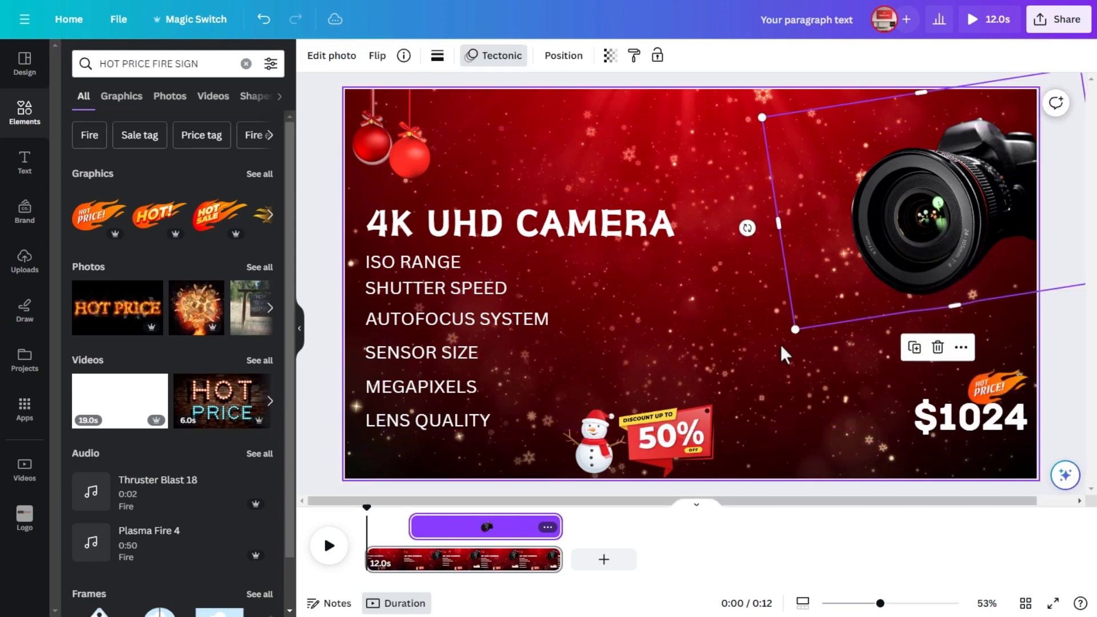
pyautogui.moveTo(791, 323); pyautogui.dragTo(798, 345)
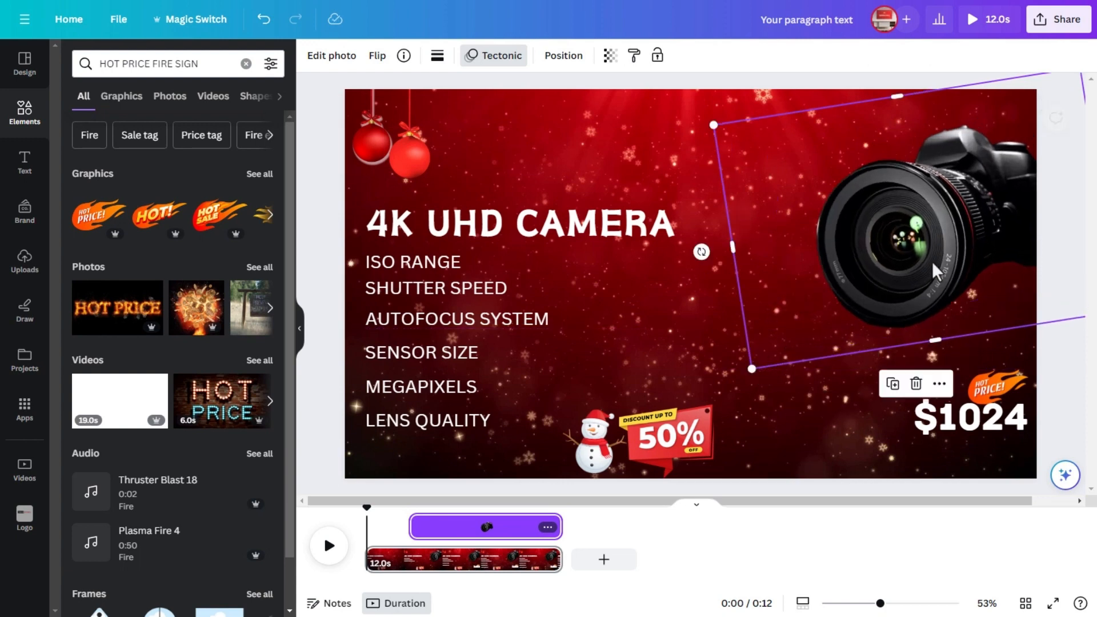
# Step: Enlarge the HOT PRICE! flame graphic slightly so it reaches the page edge above the $1024 price
pyautogui.click(1001, 395)
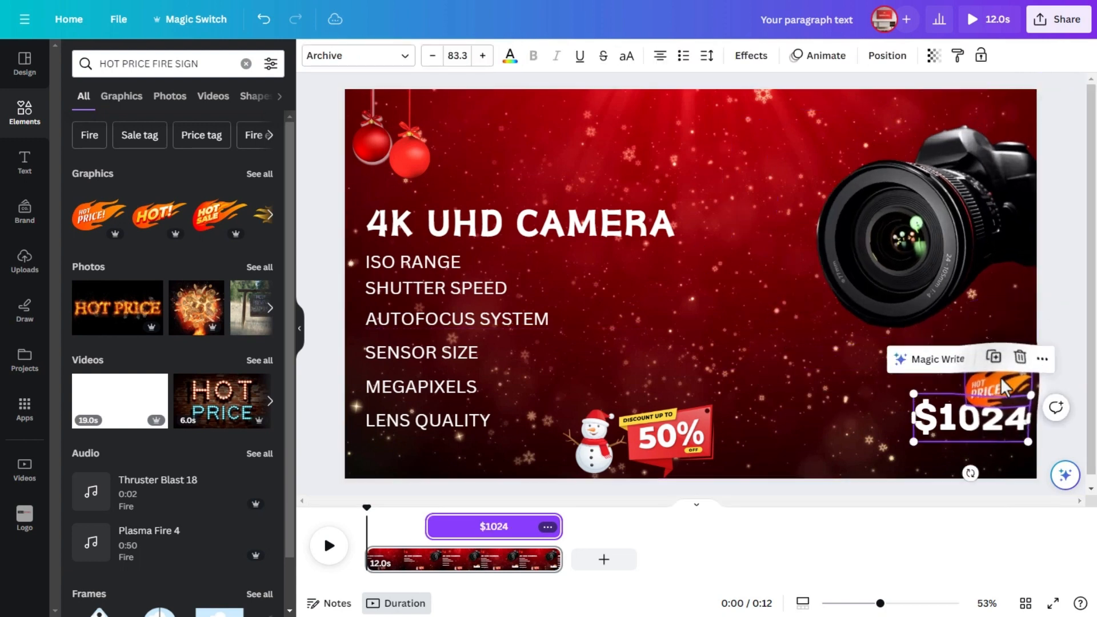
pyautogui.click(1001, 377)
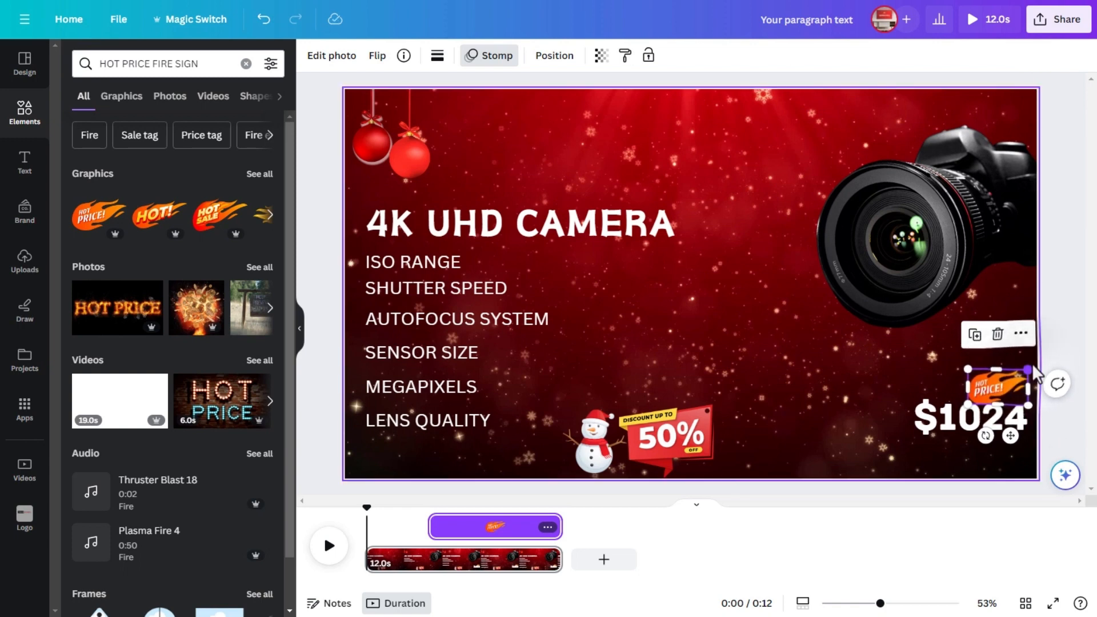
pyautogui.moveTo(1032, 363); pyautogui.dragTo(1038, 364)
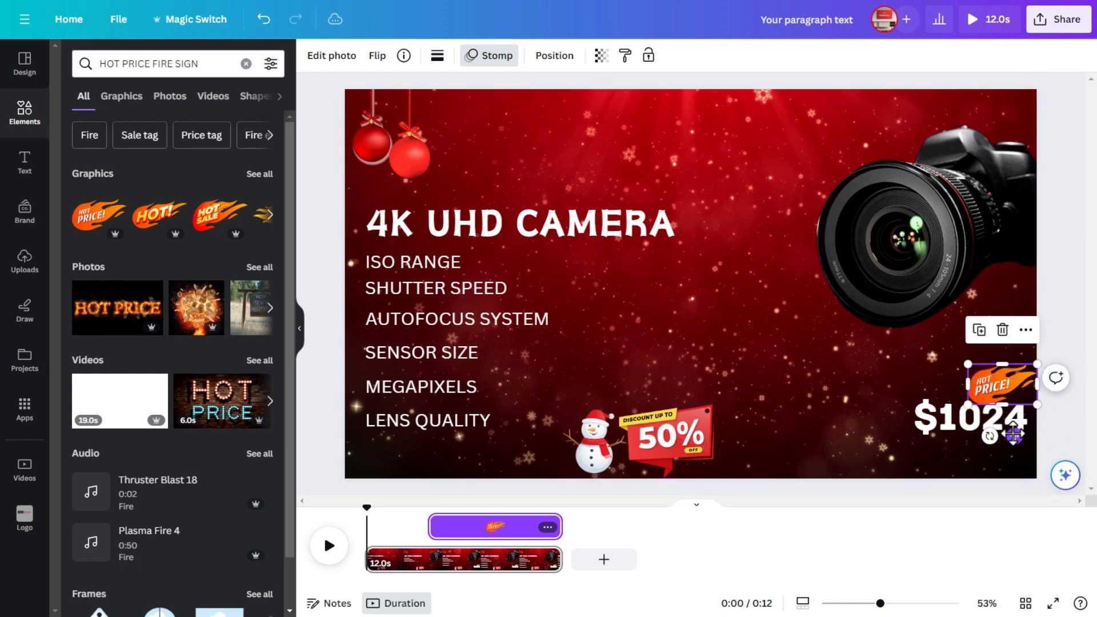
# Step: Nudge the HOT PRICE! flame graphic down so it overlaps the upper edge of the $1024 price, and deselect it
pyautogui.moveTo(1013, 436); pyautogui.dragTo(1018, 442)
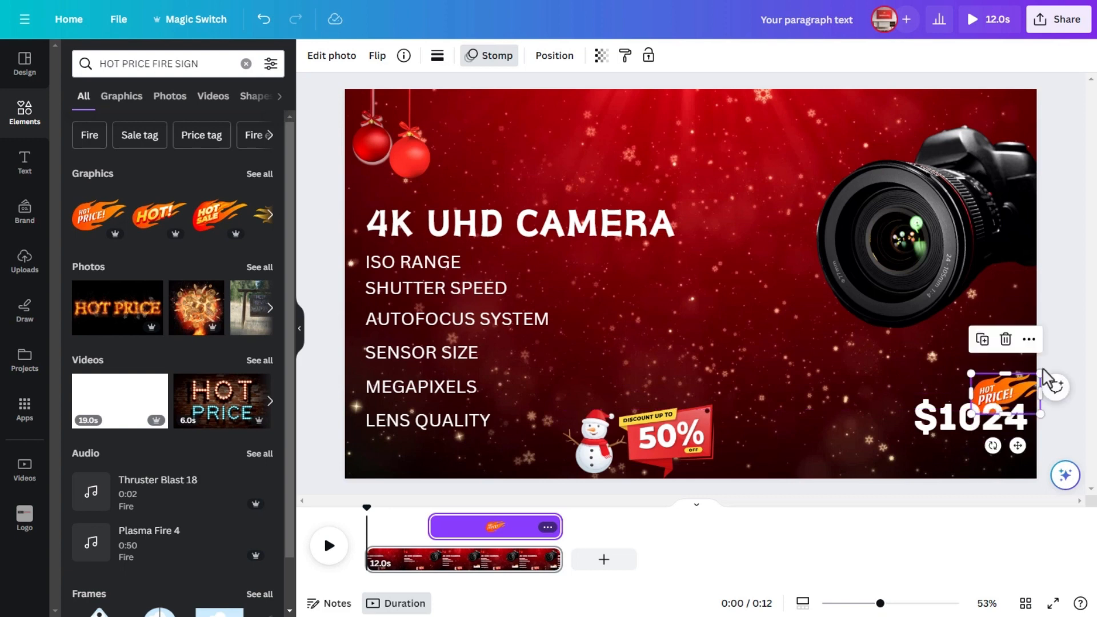
pyautogui.click(1062, 291)
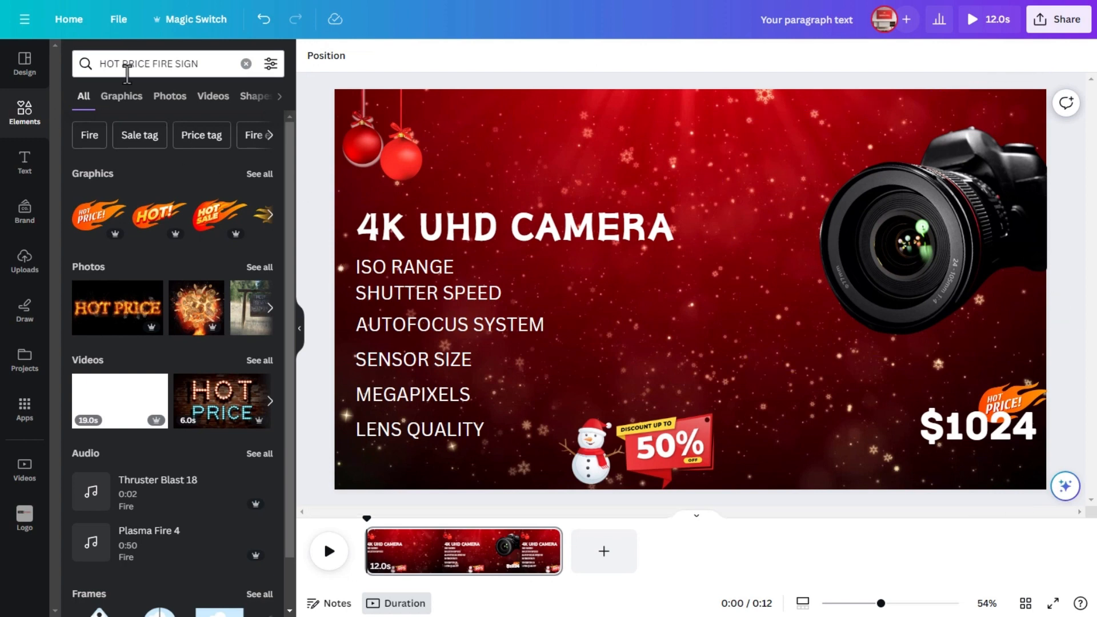
# Step: Search the elements library for "santaclaus christmas hat" and list all matching graphics
pyautogui.click(31, 123)
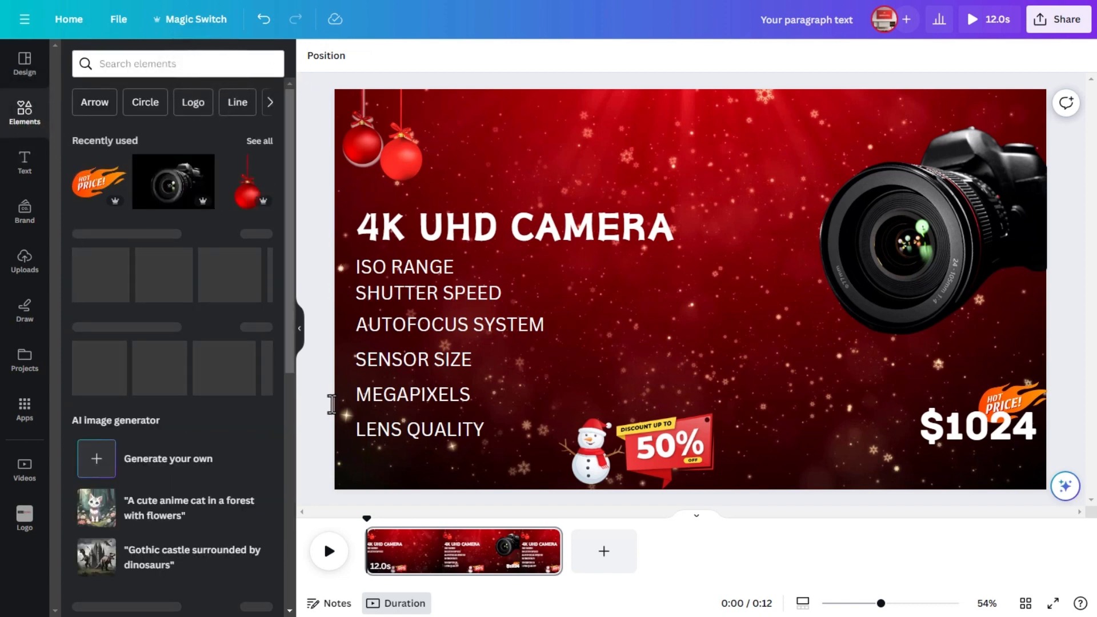
pyautogui.click(137, 64)
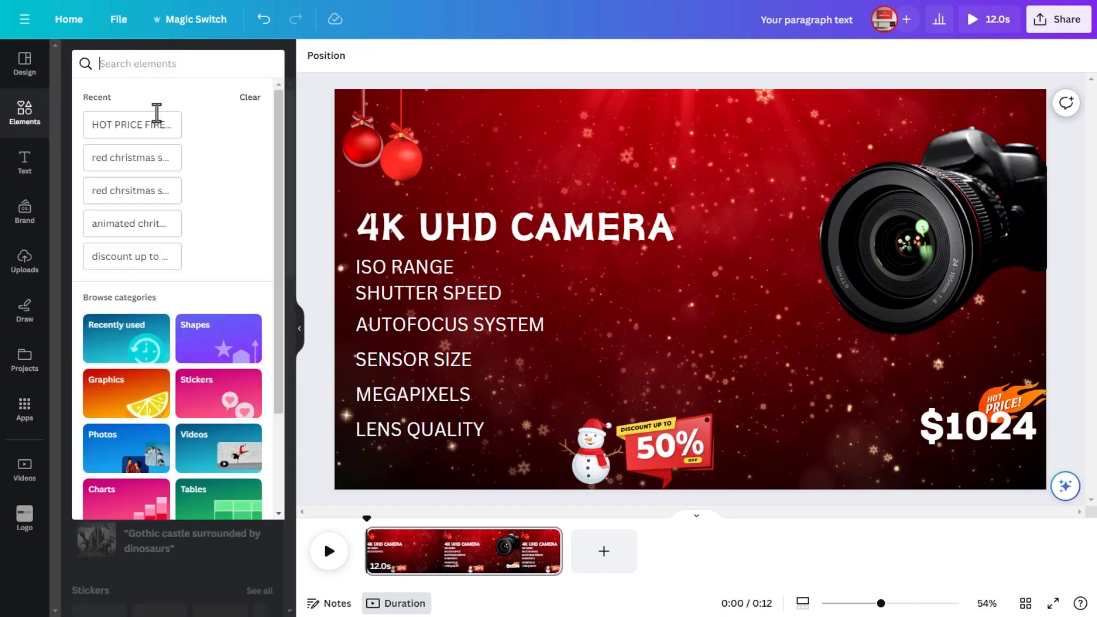
pyautogui.write('santa')
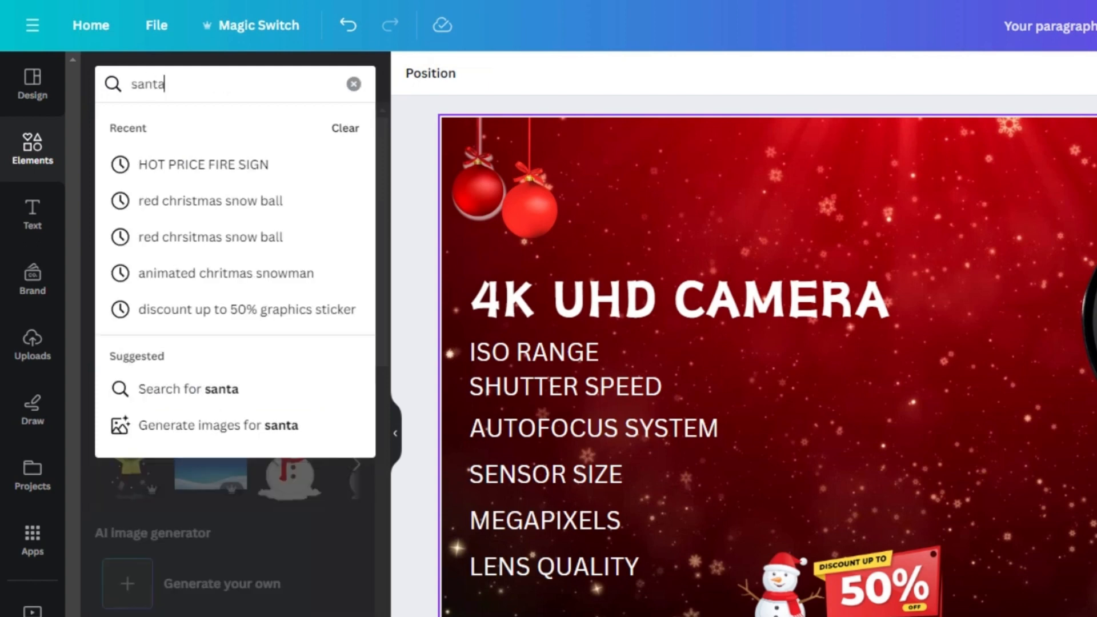
pyautogui.write('claus')
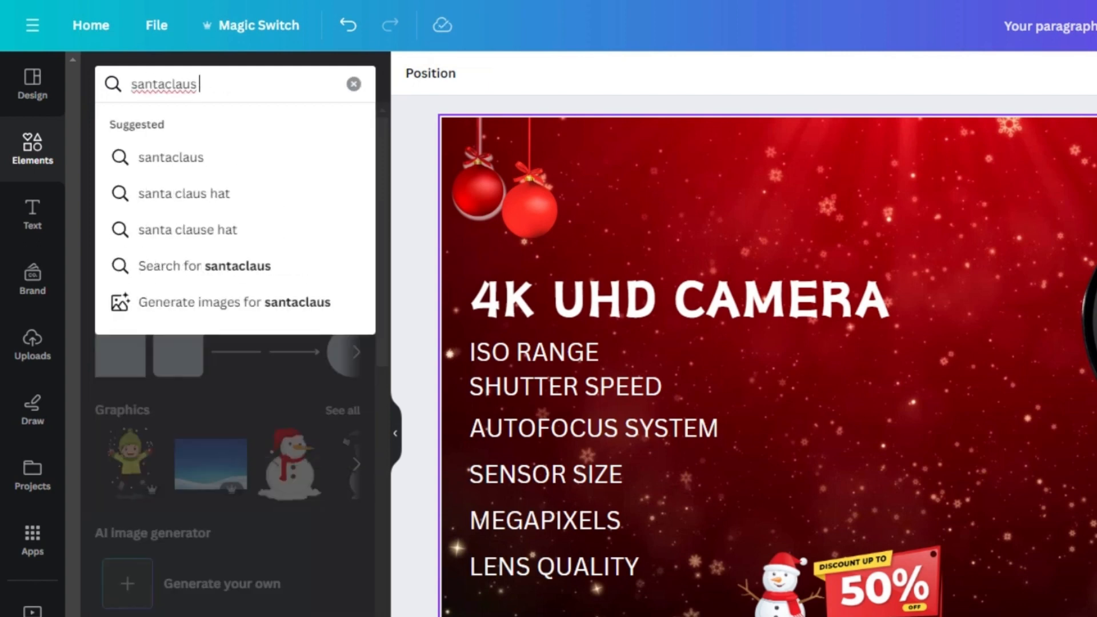
pyautogui.write(' christmas hat')
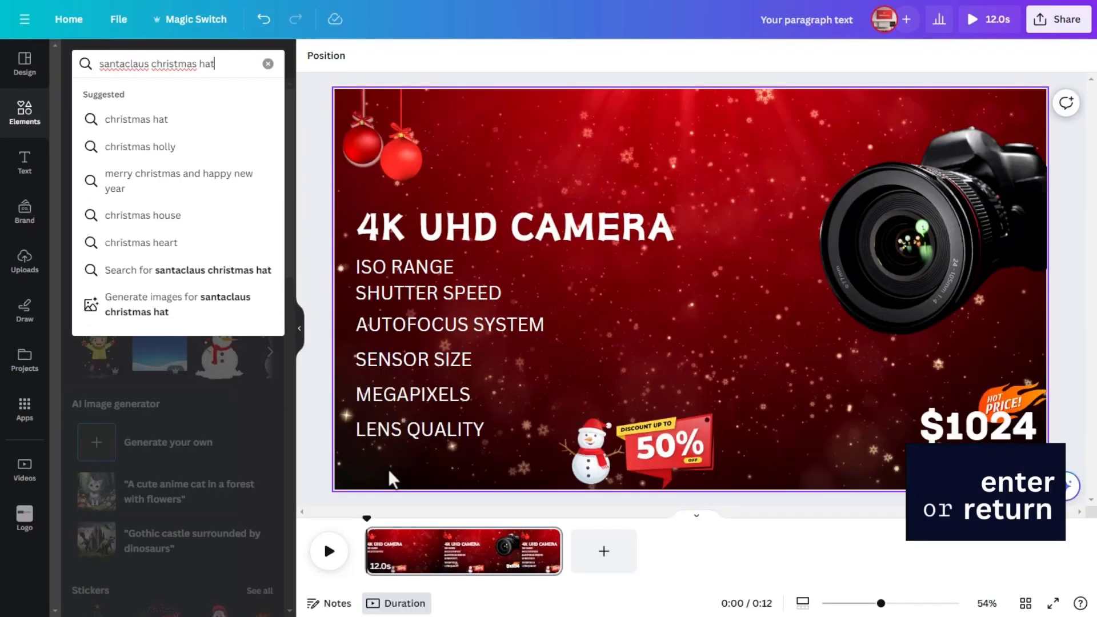
pyautogui.press('Return')
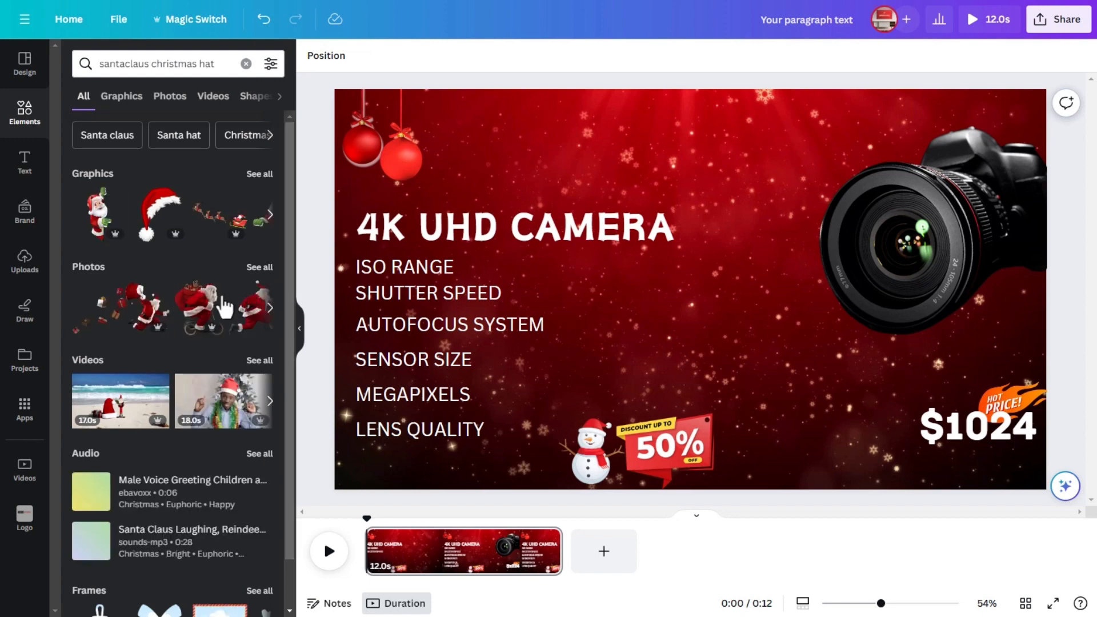
pyautogui.click(259, 174)
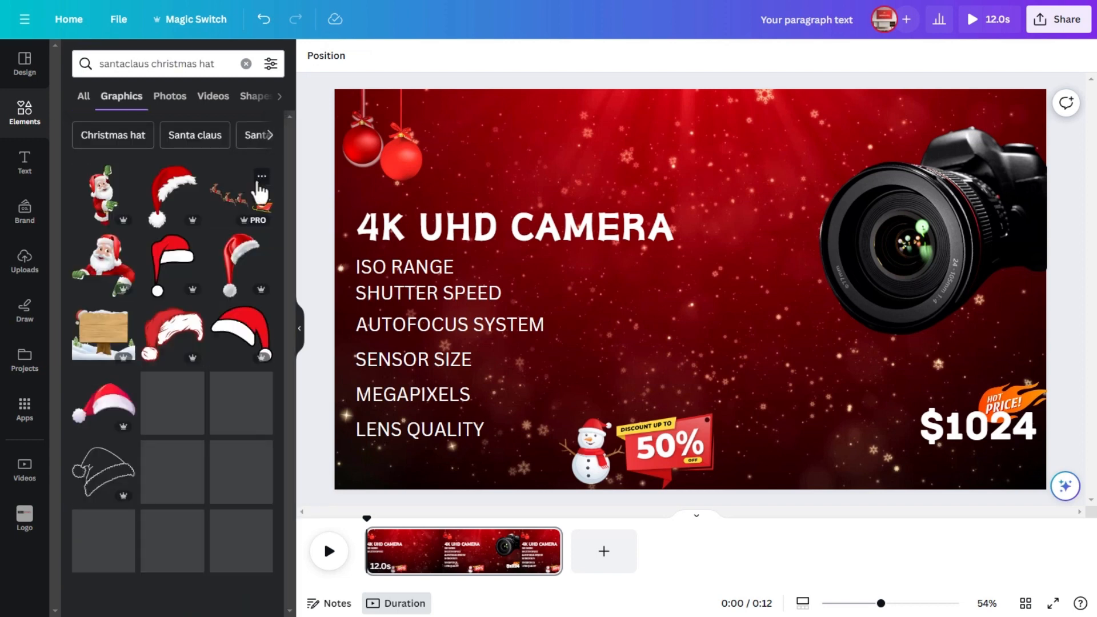
# Step: Add the long curved Santa hat graphic, shrink it to a small size and hang it on the 4 of the 4K UHD CAMERA headline
pyautogui.click(235, 262)
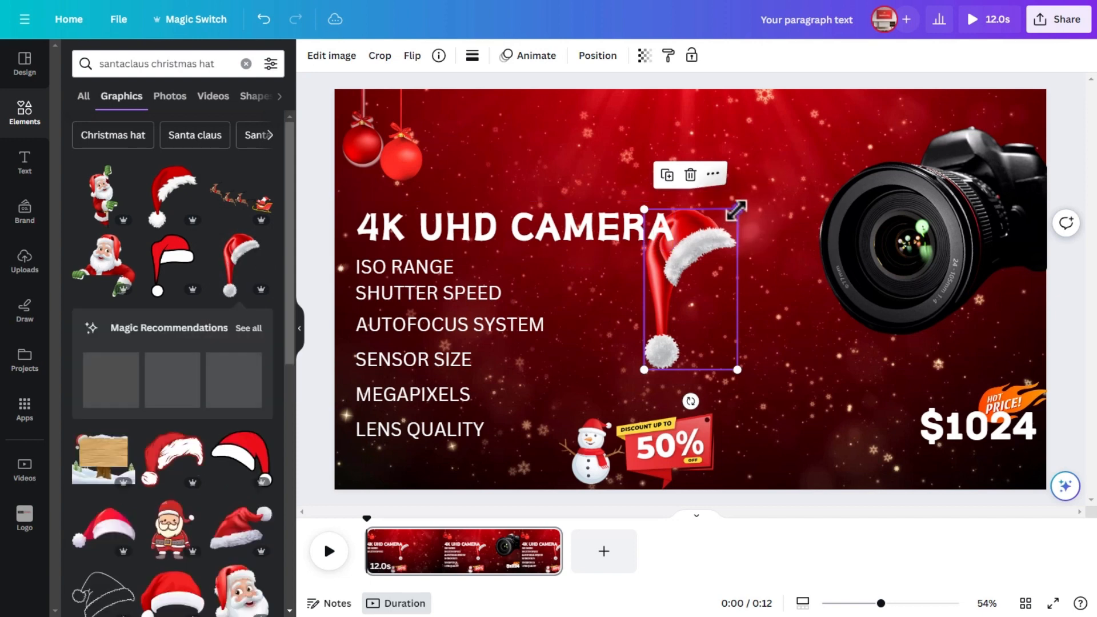
pyautogui.moveTo(737, 211); pyautogui.dragTo(683, 332)
pyautogui.moveTo(670, 402); pyautogui.dragTo(371, 286)
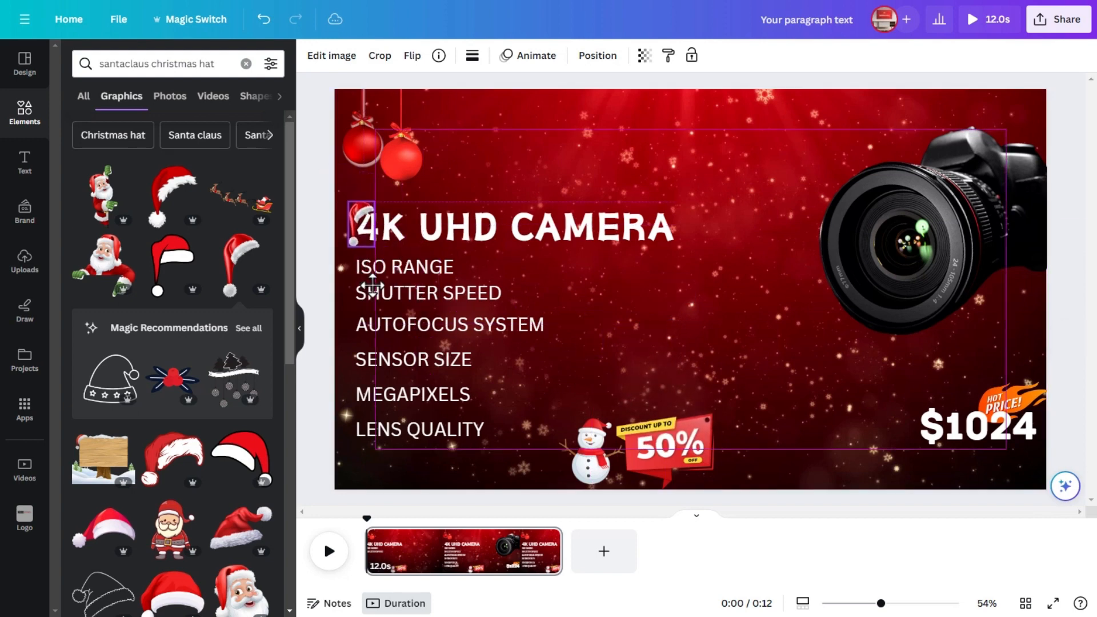
pyautogui.moveTo(372, 286); pyautogui.dragTo(373, 282)
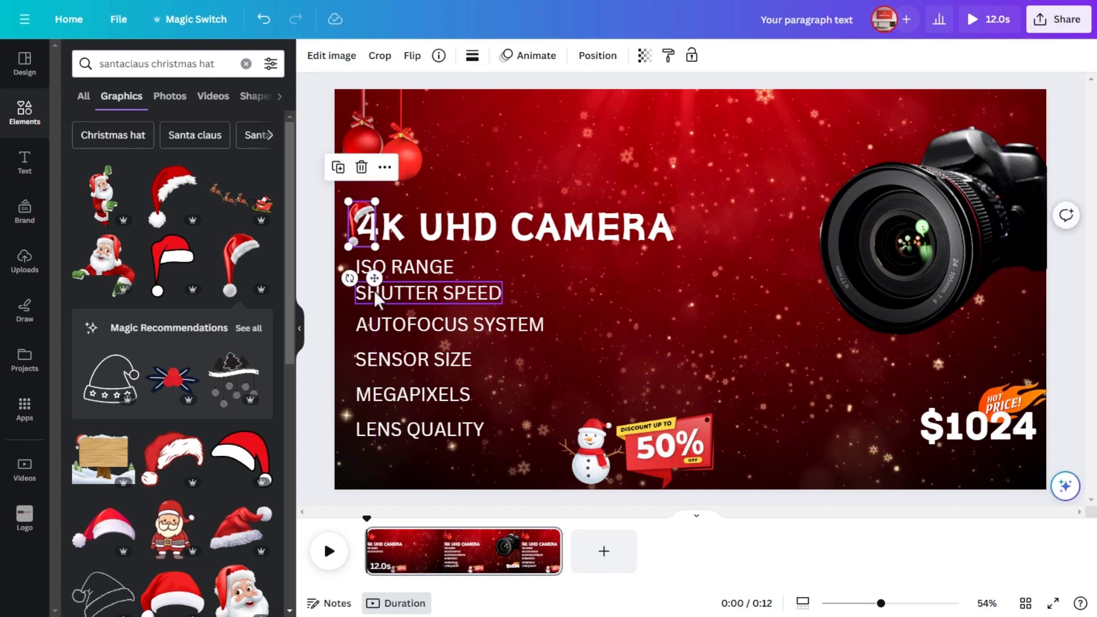
# Step: Delay the Santa hat's start by about a ninth of the 12-second clip and apply a slightly intensified Neon animation on enter
pyautogui.click(385, 167)
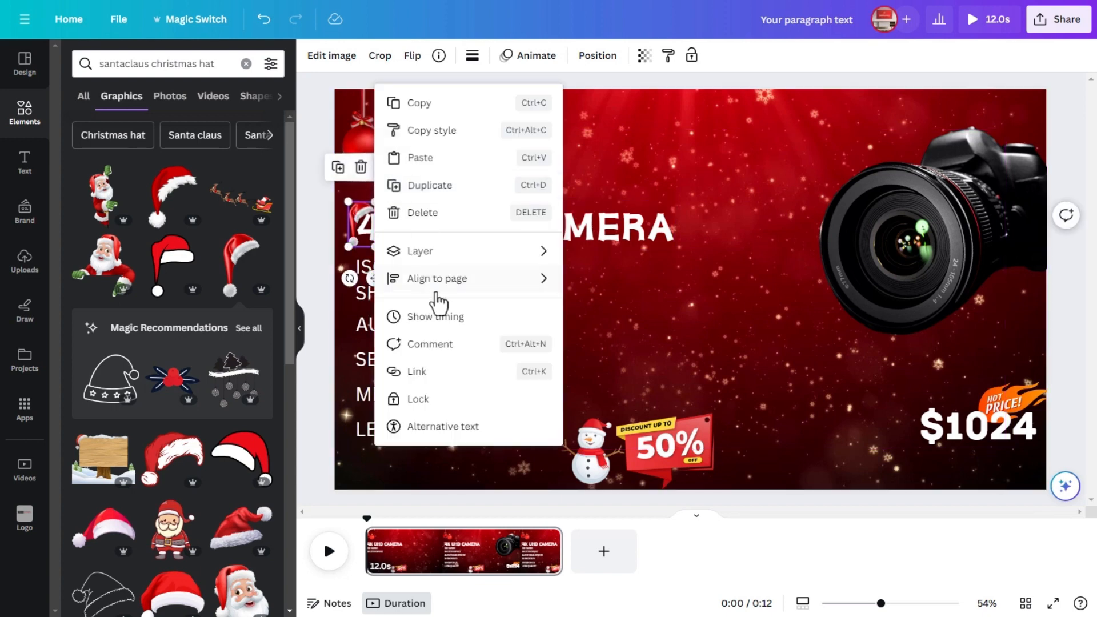
pyautogui.click(434, 318)
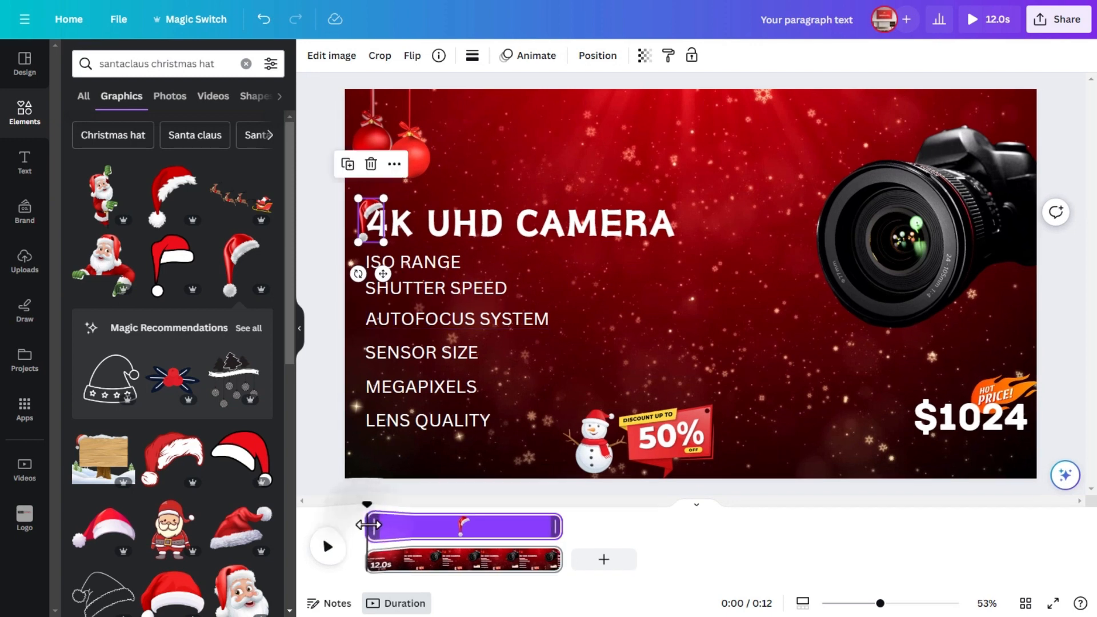
pyautogui.moveTo(364, 525); pyautogui.dragTo(387, 530)
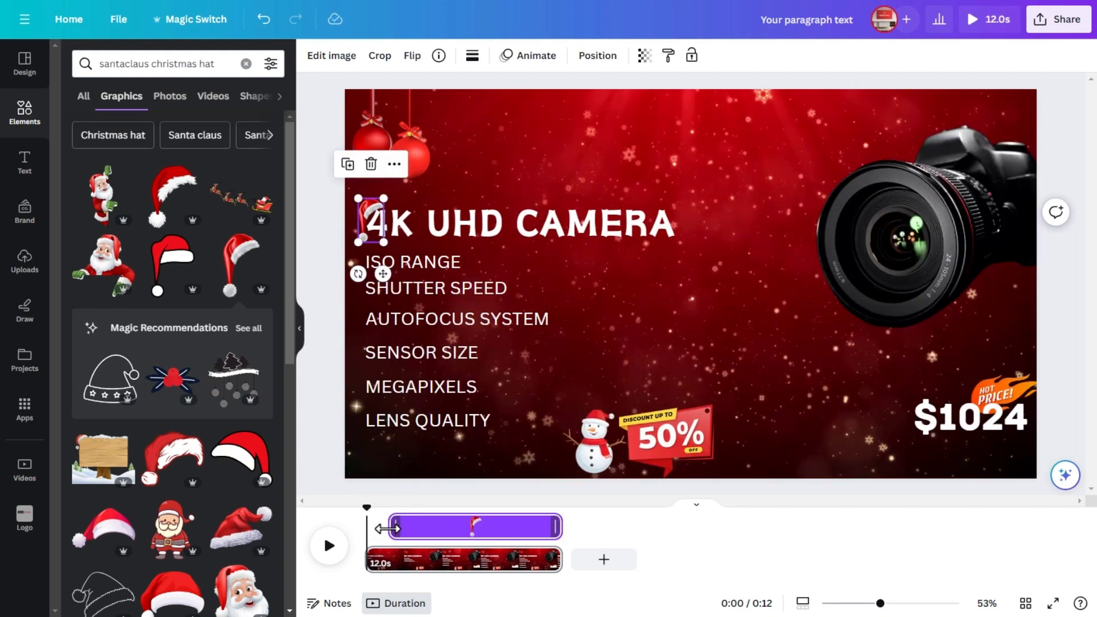
pyautogui.click(529, 58)
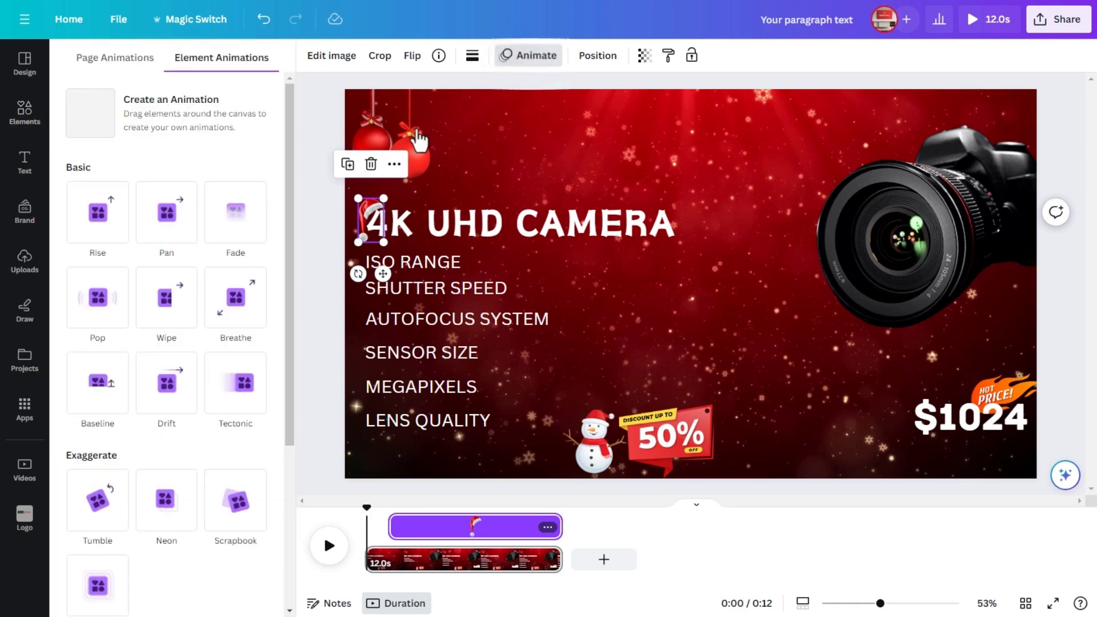
pyautogui.click(166, 502)
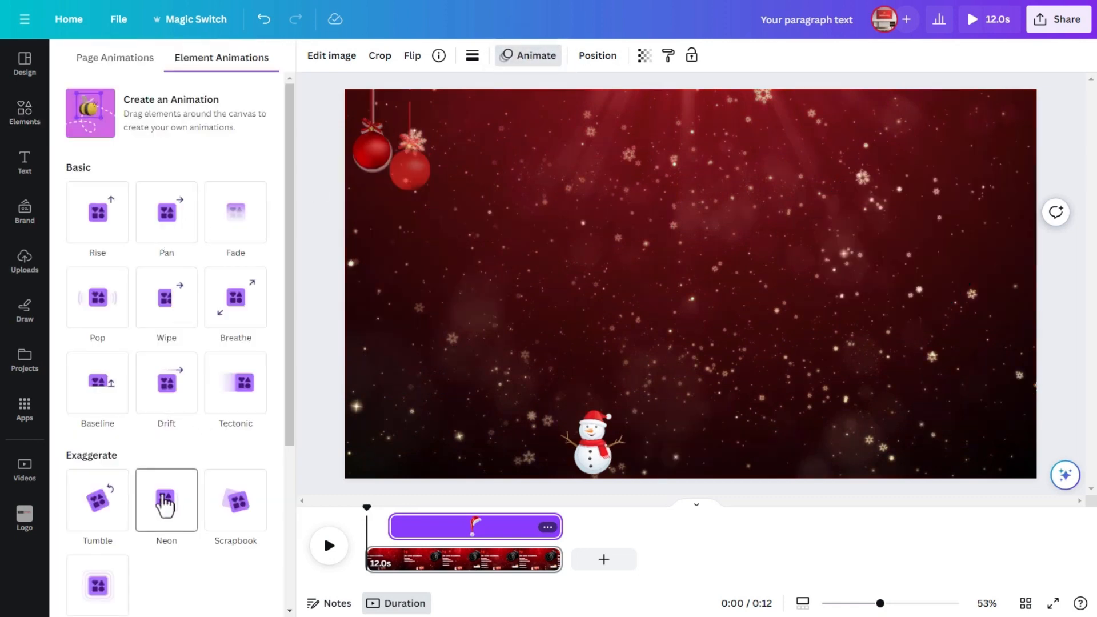
pyautogui.click(166, 502)
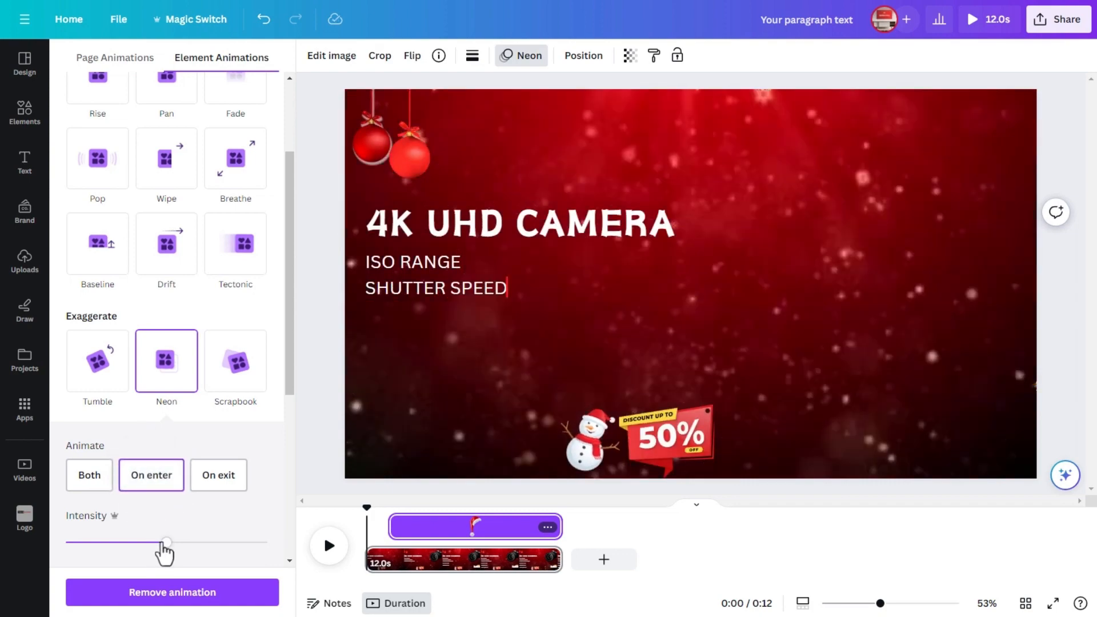
pyautogui.moveTo(163, 544); pyautogui.dragTo(173, 544)
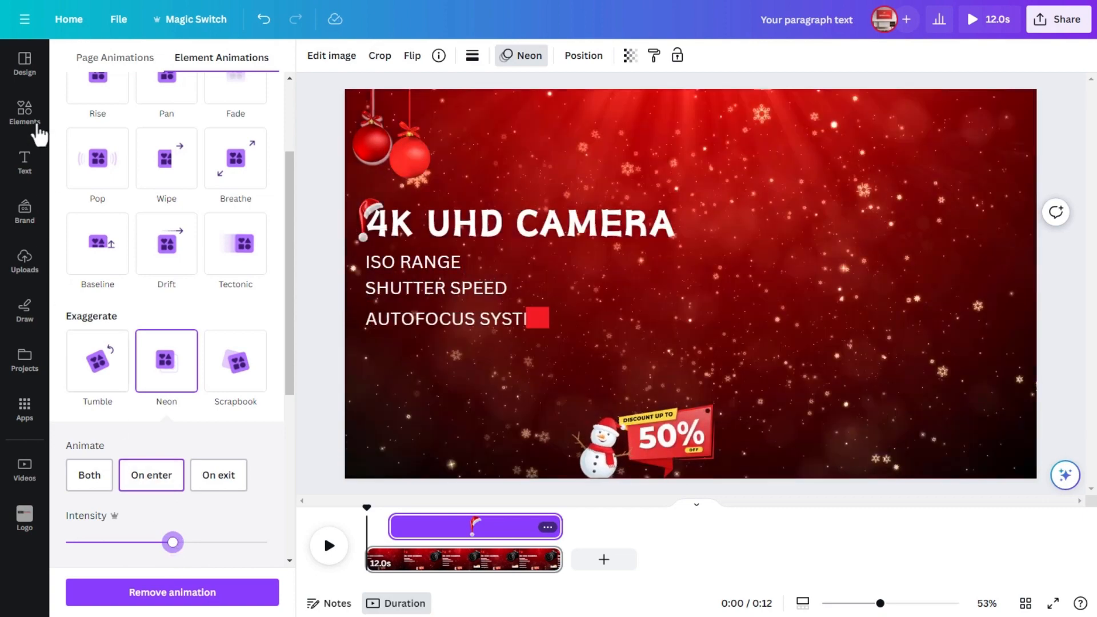
# Step: Search the elements library for "five stars icon"
pyautogui.click(33, 133)
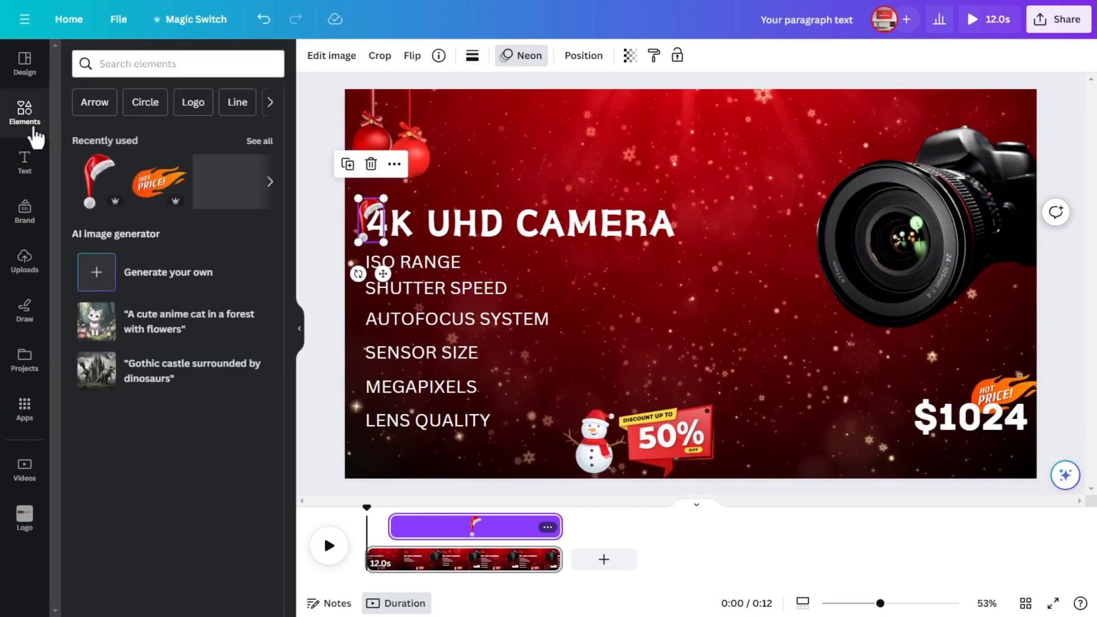
pyautogui.click(155, 67)
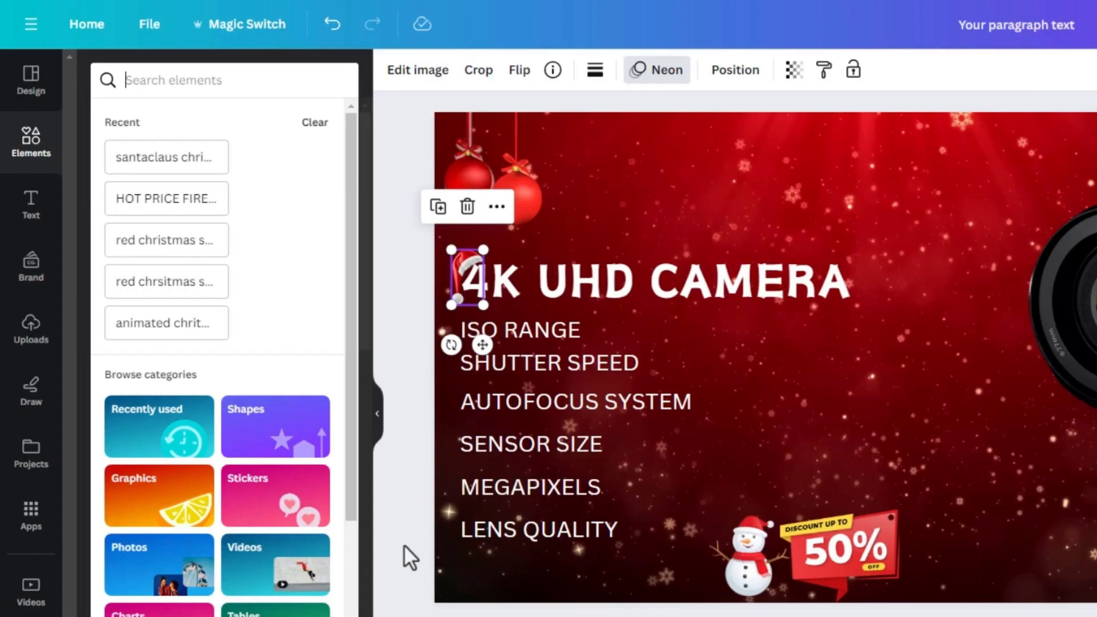
pyautogui.write('five stard')
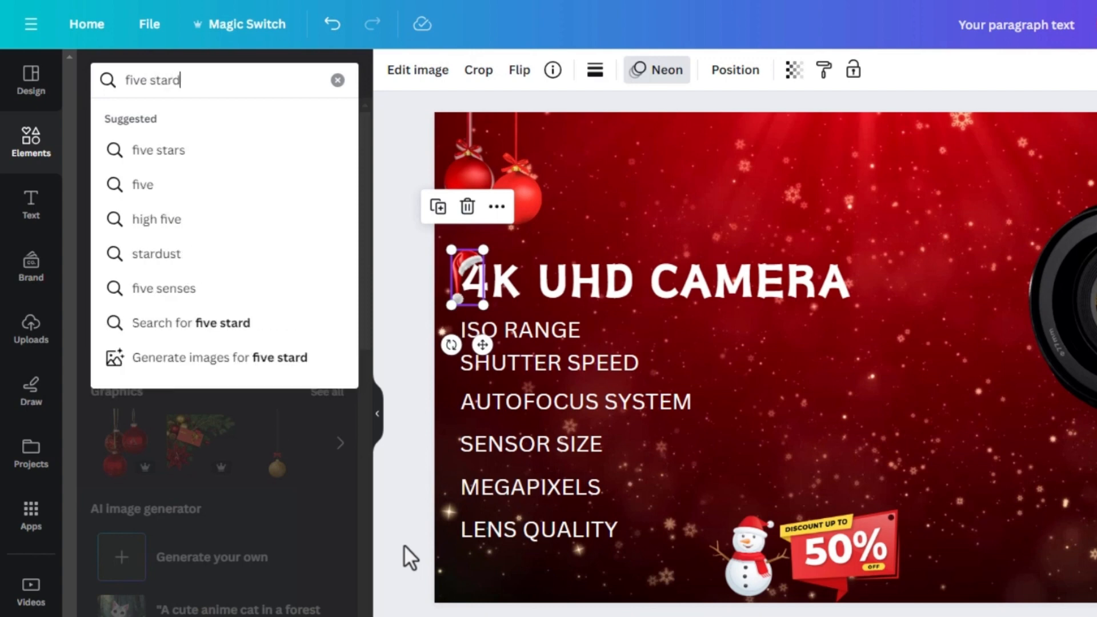
pyautogui.press('BackSpace')
pyautogui.write('s icon')
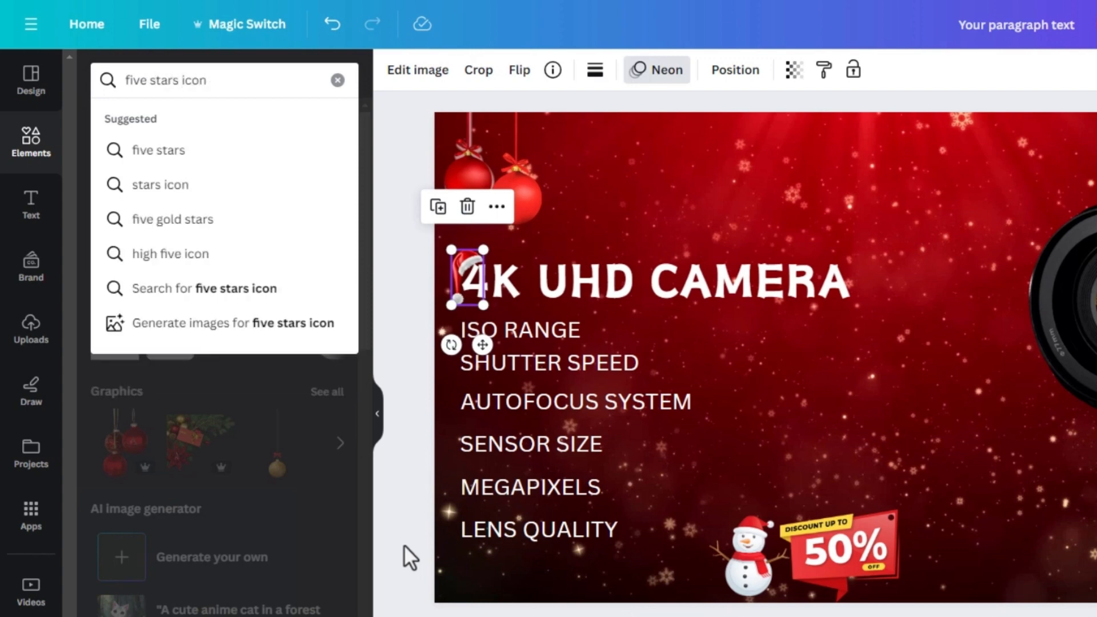
pyautogui.press('Return')
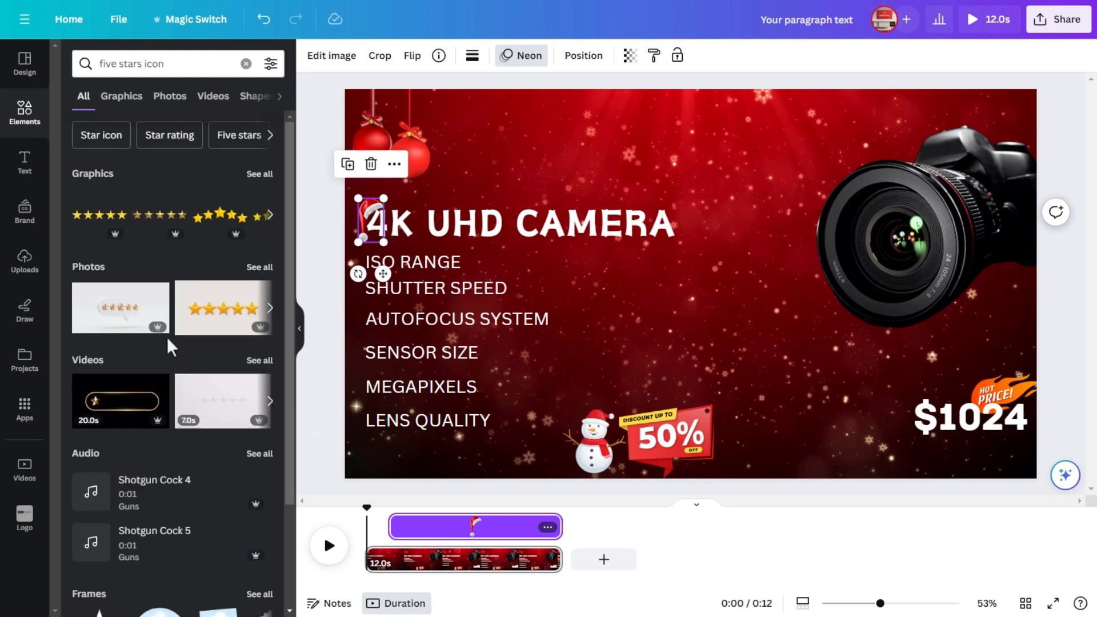
# Step: Add the yellow five-star row shrunk beneath the $1024 price, and recolor it with the yellow from the 50% discount badge's photo colors
pyautogui.click(98, 215)
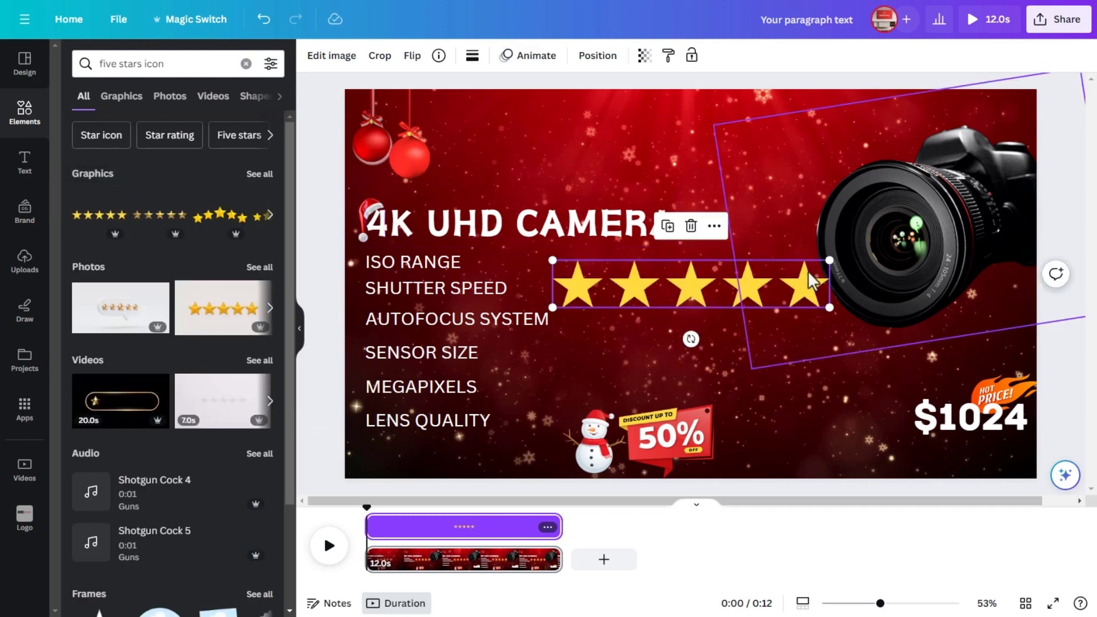
pyautogui.moveTo(830, 258); pyautogui.dragTo(762, 272)
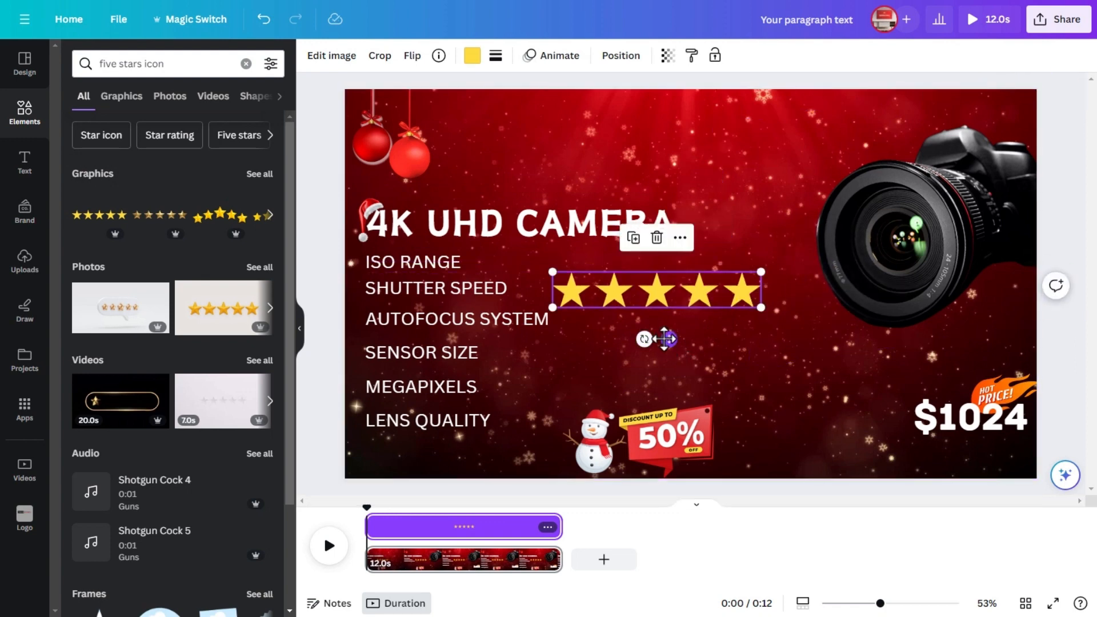
pyautogui.moveTo(670, 339); pyautogui.dragTo(938, 499)
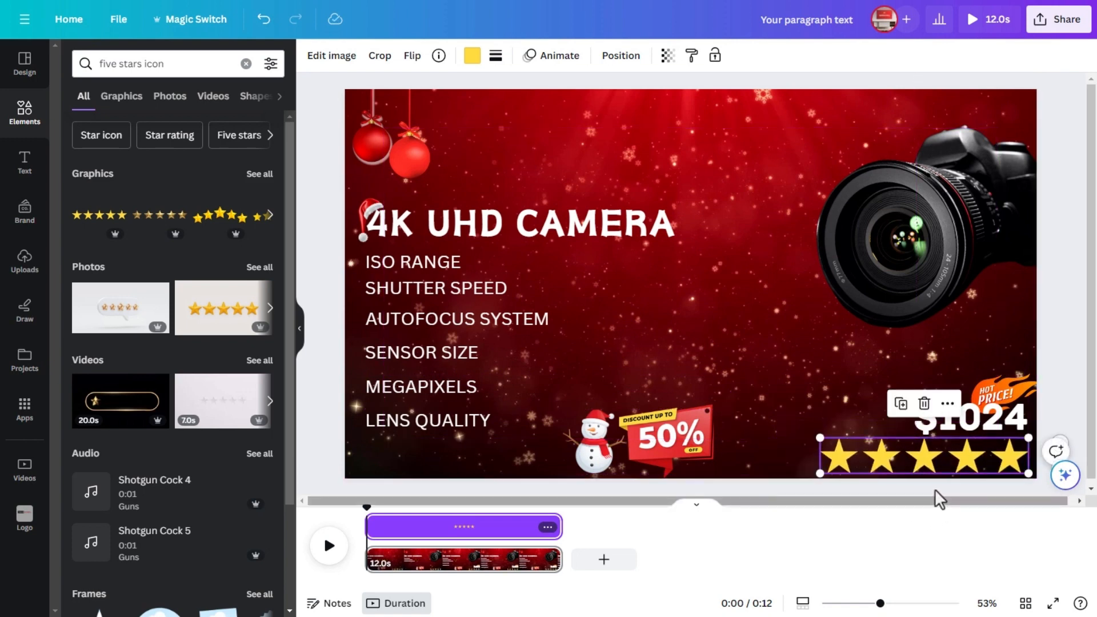
pyautogui.click(470, 57)
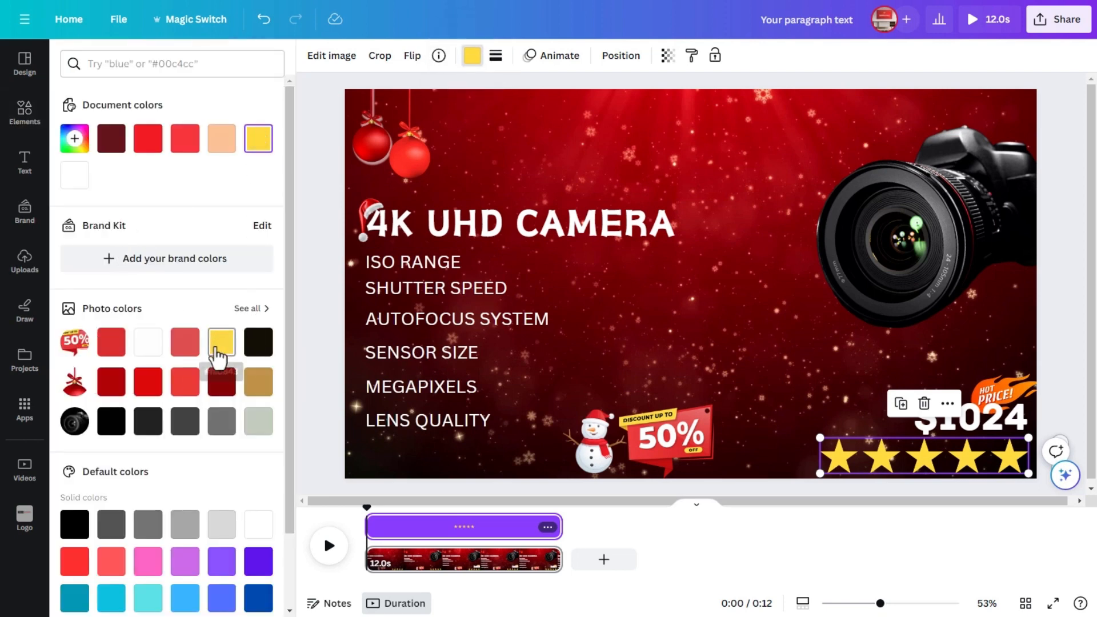
pyautogui.click(217, 357)
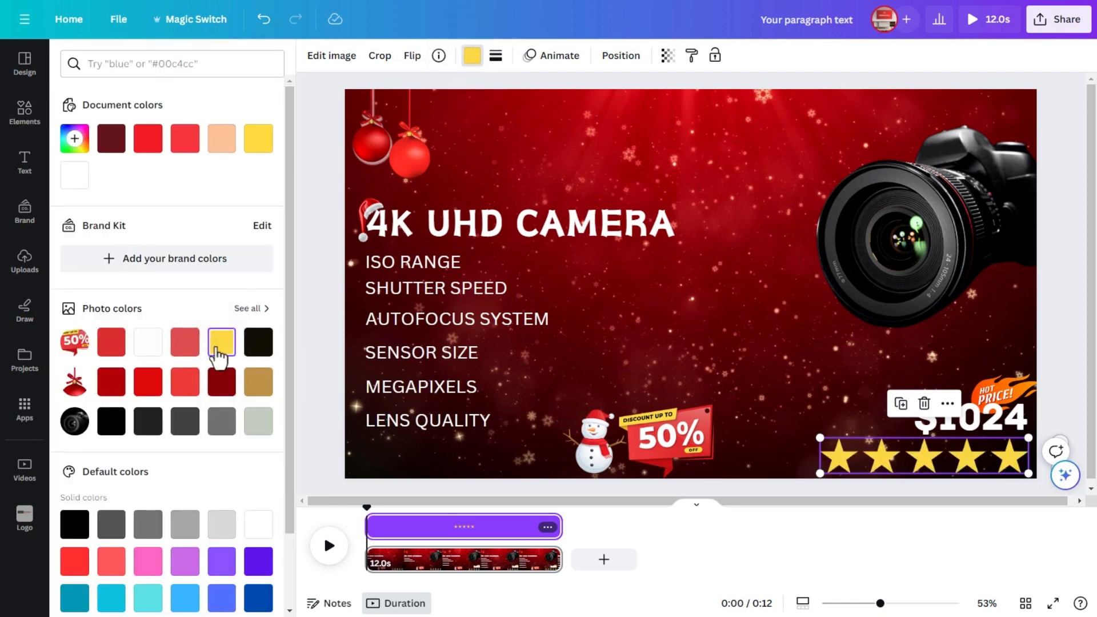
# Step: Apply a slightly intensified Neon animation on enter to the five-star row and delay its start by just over a quarter of the 12-second clip
pyautogui.click(560, 57)
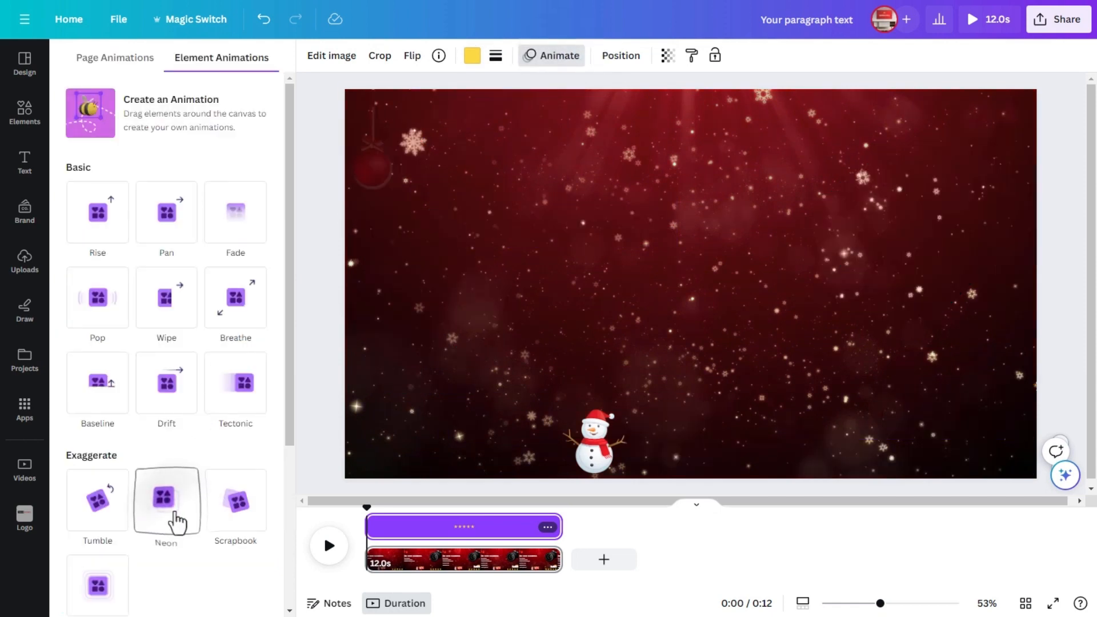
pyautogui.click(174, 523)
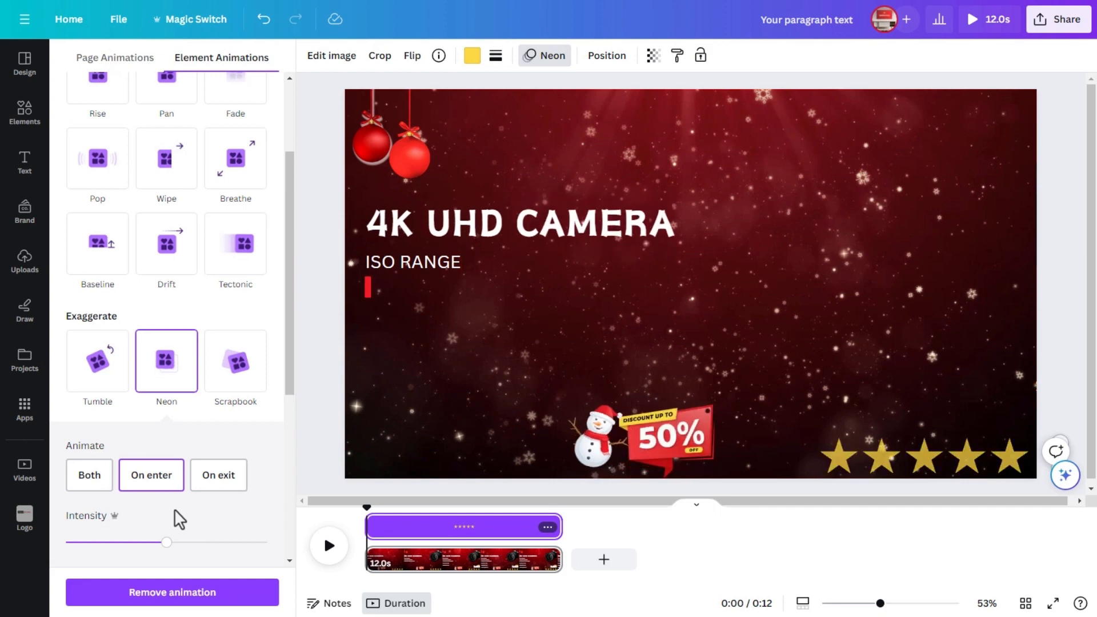
pyautogui.moveTo(156, 546); pyautogui.dragTo(178, 550)
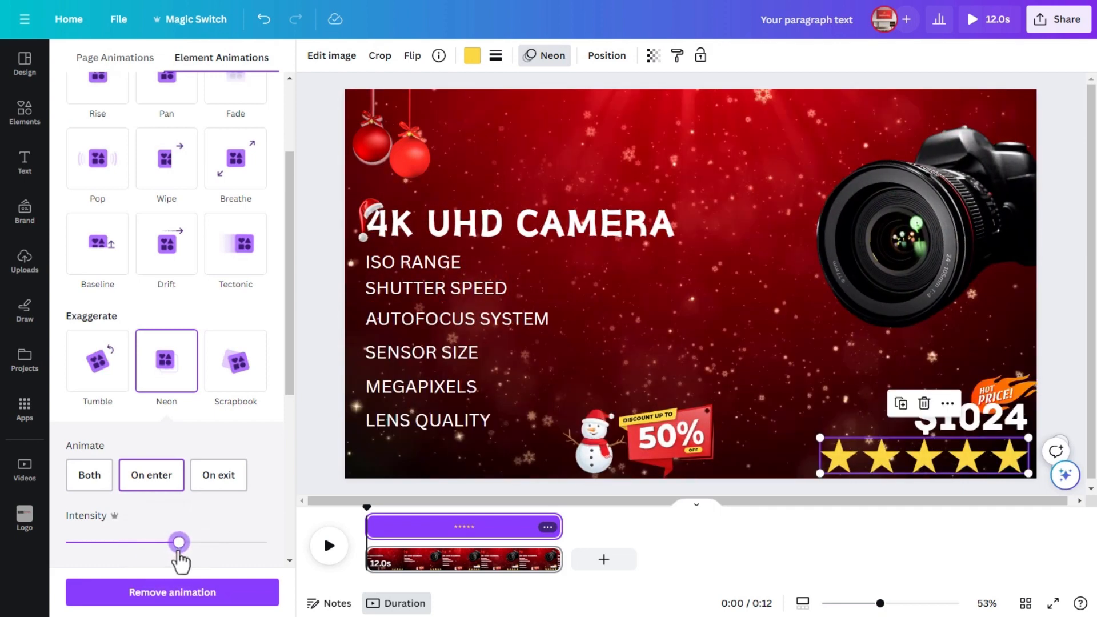
pyautogui.click(160, 497)
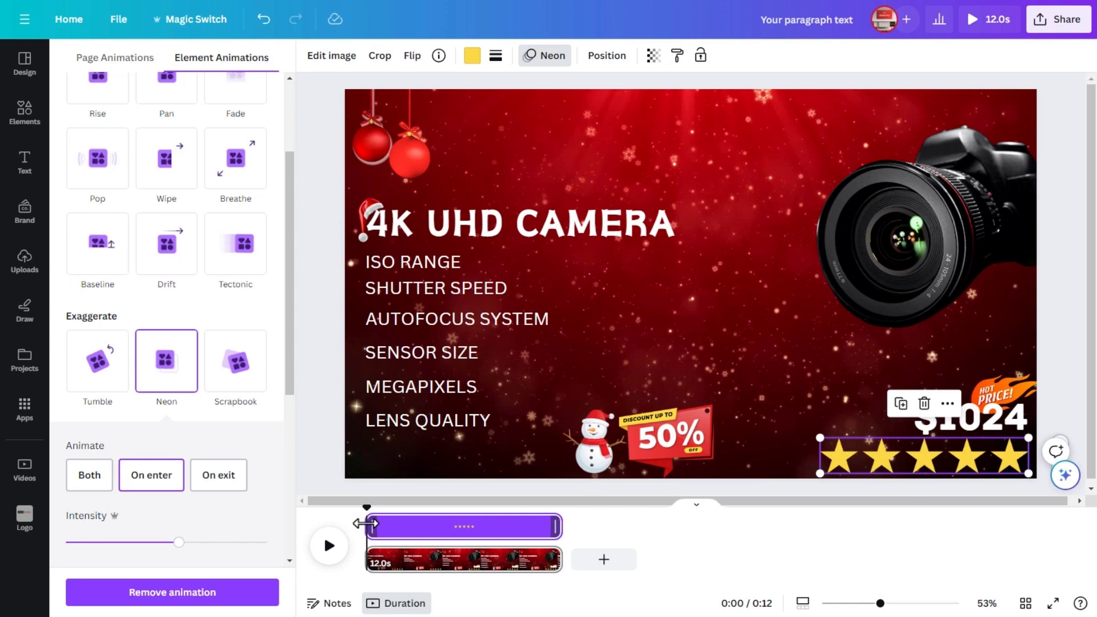
pyautogui.moveTo(360, 522); pyautogui.dragTo(418, 530)
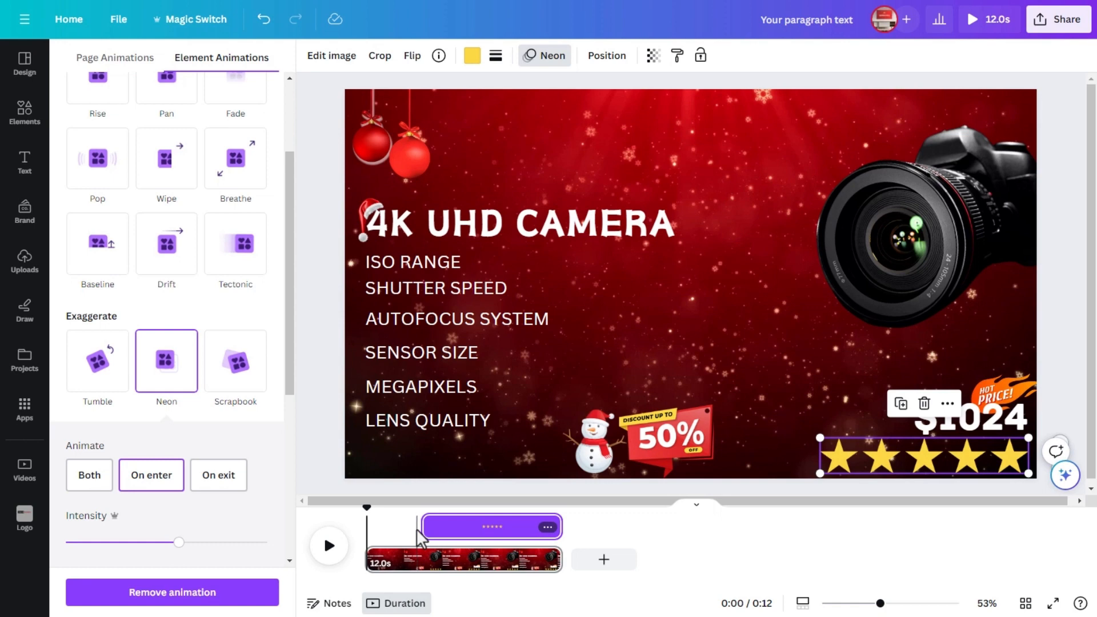
# Step: Search the elements library for "camera icon"
pyautogui.click(34, 120)
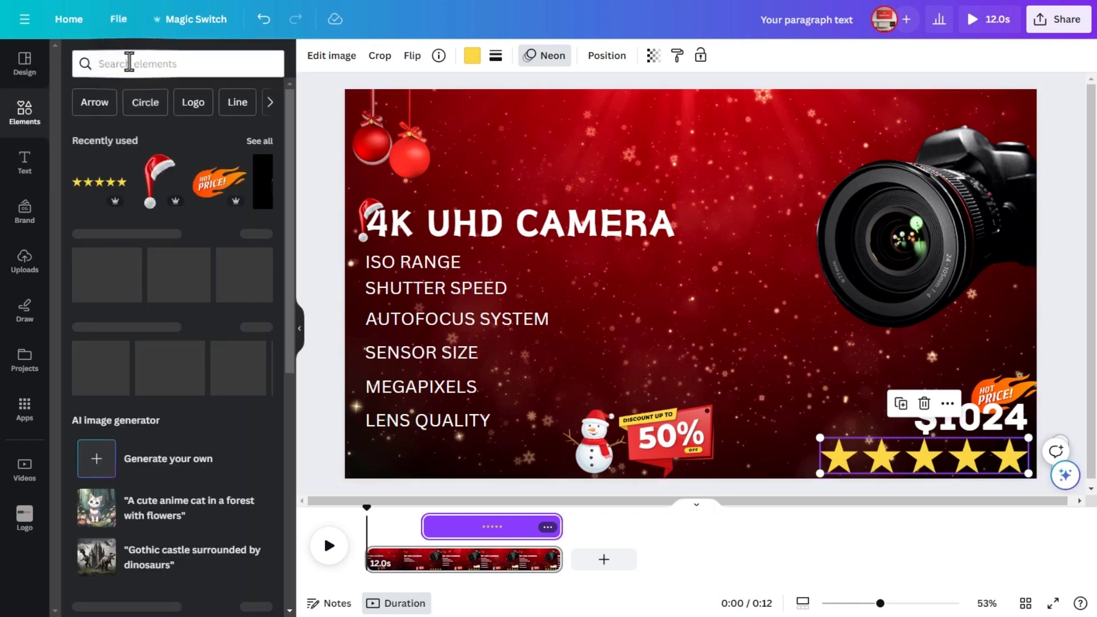
pyautogui.click(155, 65)
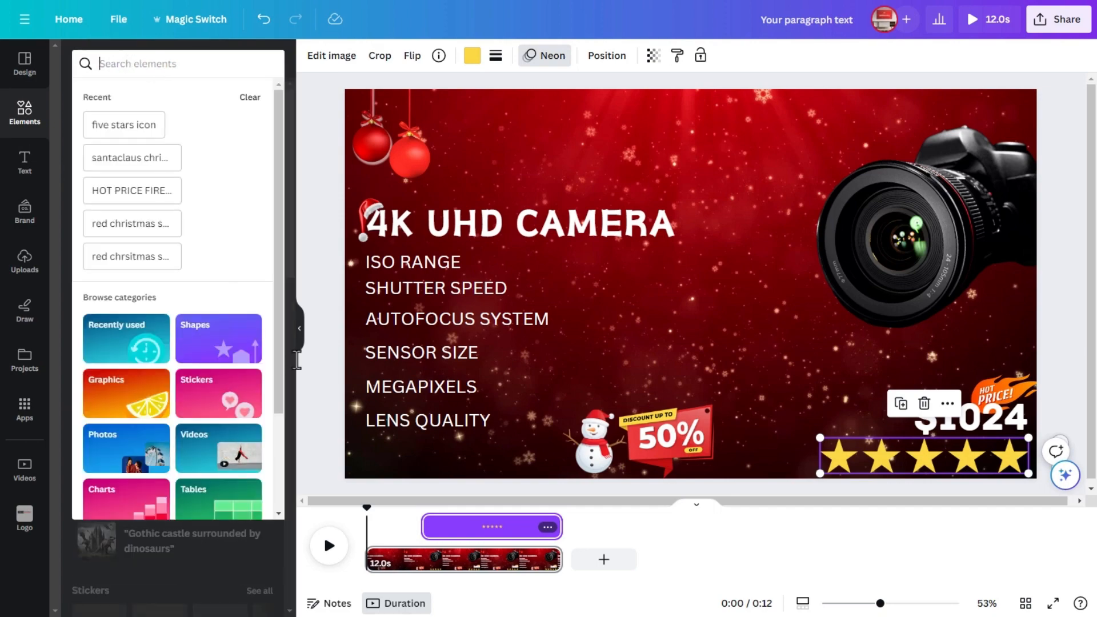
pyautogui.write('camera ico')
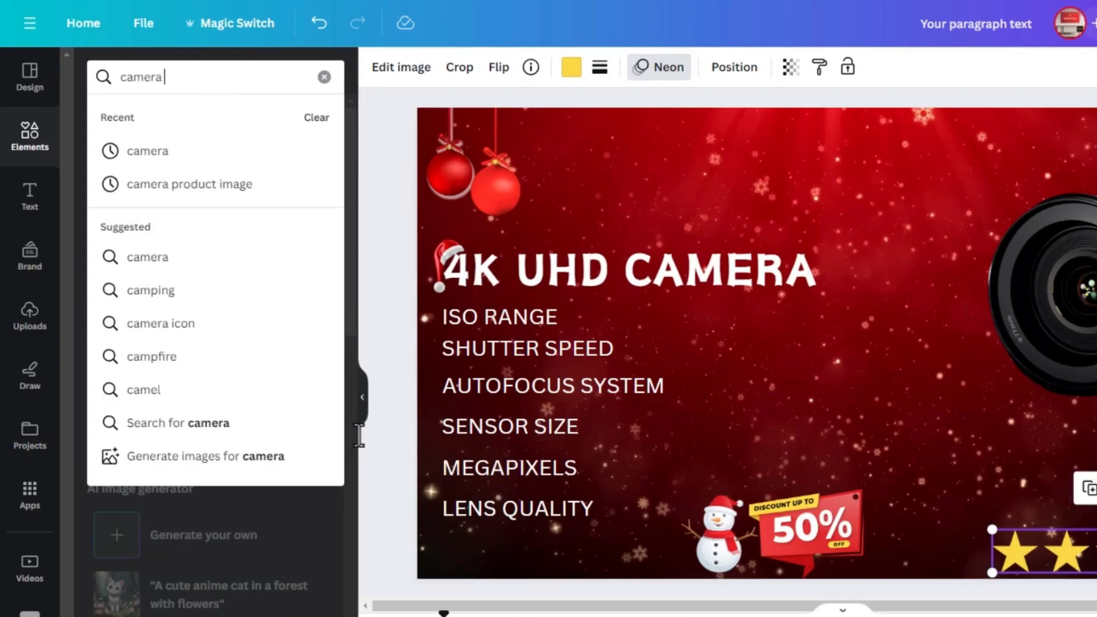
pyautogui.write('n')
pyautogui.press('Return')
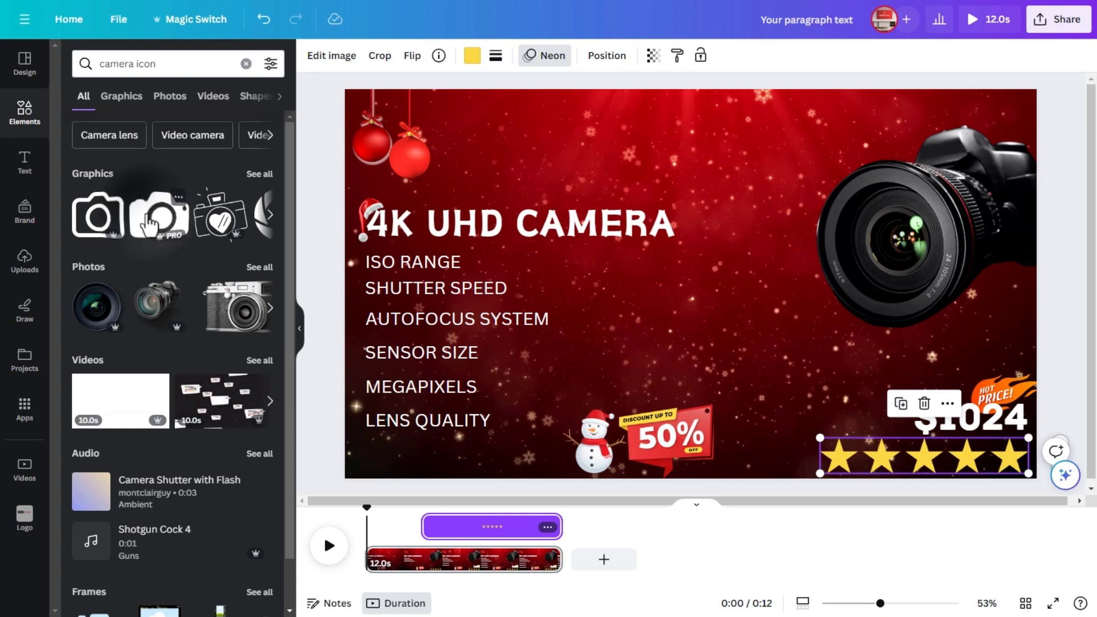
# Step: Add the solid camera icon, shrink it to sit right after the 4K UHD CAMERA headline, and recolor it white
pyautogui.click(150, 223)
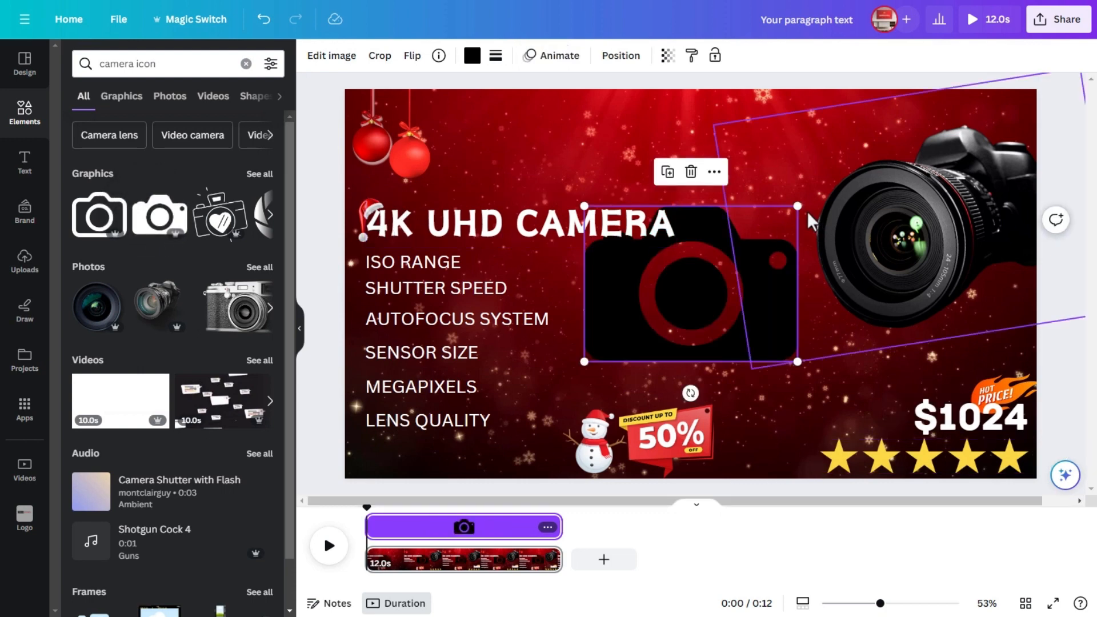
pyautogui.moveTo(797, 206); pyautogui.dragTo(725, 240)
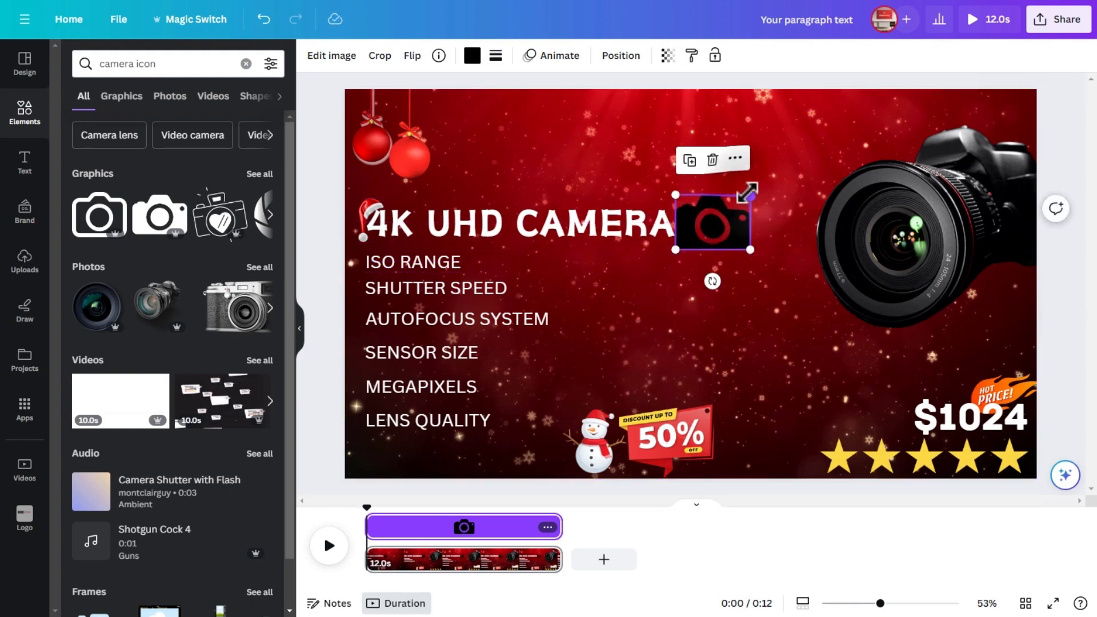
pyautogui.moveTo(747, 193); pyautogui.dragTo(723, 214)
pyautogui.moveTo(713, 284); pyautogui.dragTo(710, 277)
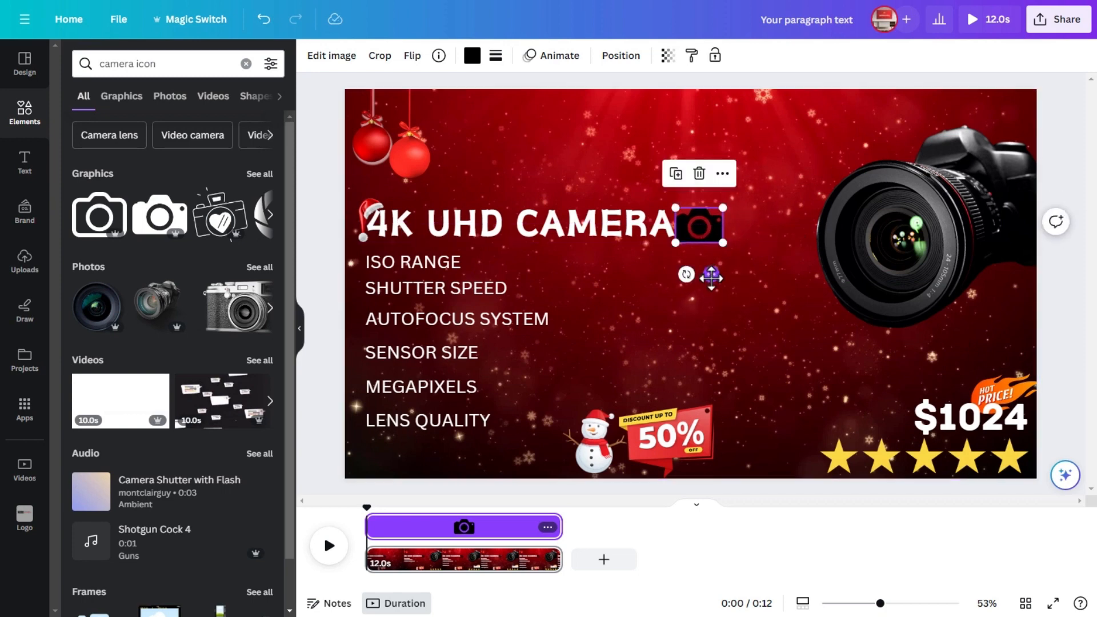
pyautogui.click(472, 55)
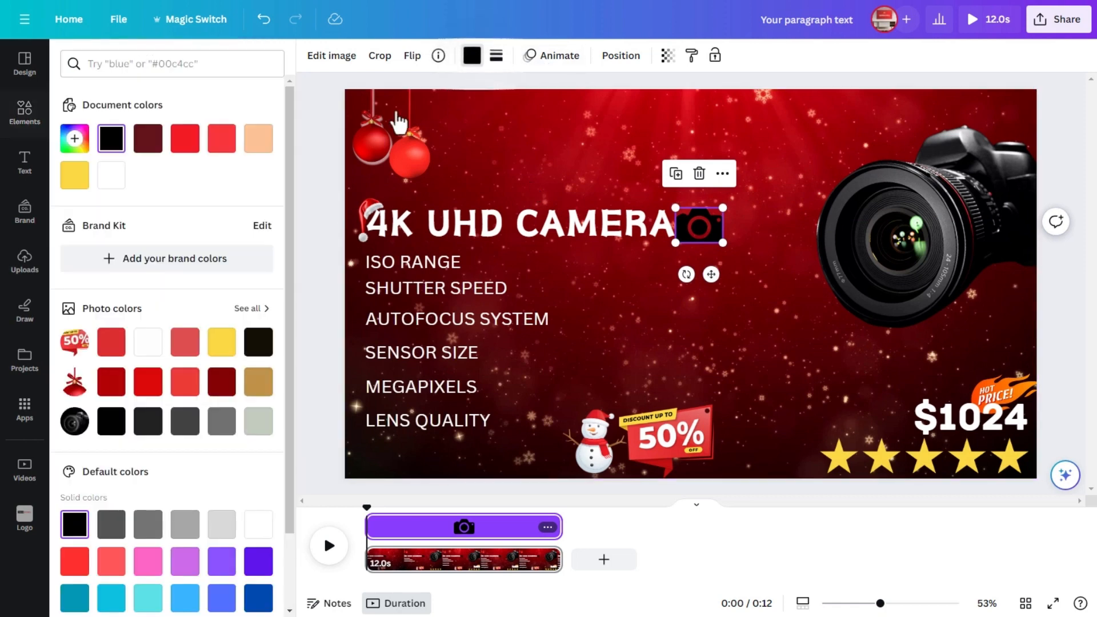
pyautogui.click(111, 175)
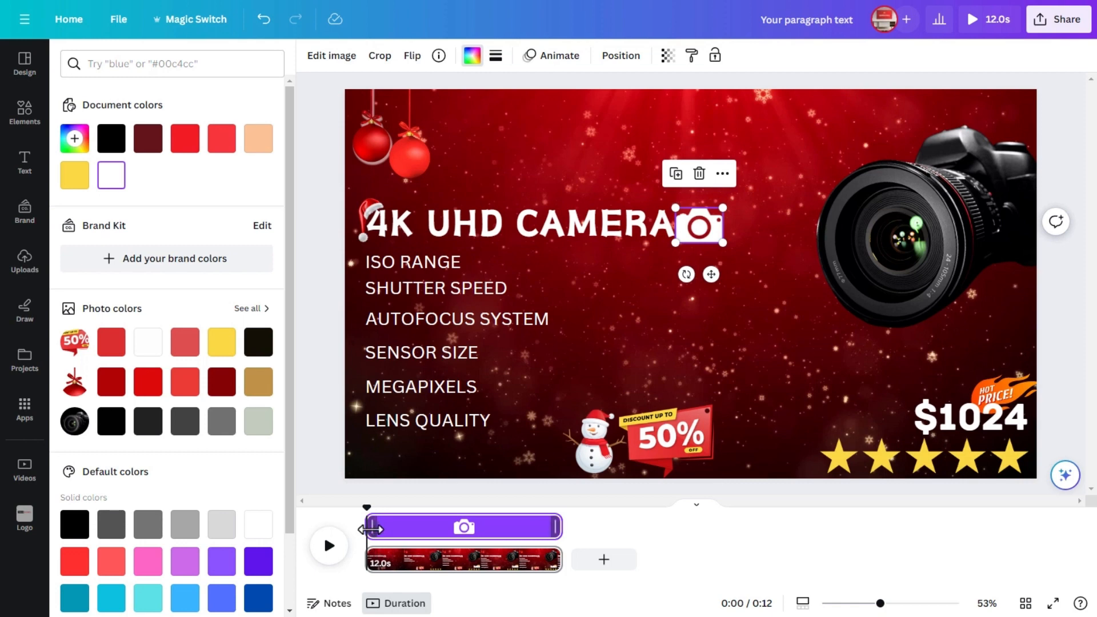
# Step: Delay the camera icon's start by just under a fifth of the 12-second clip and apply a slightly slowed Pop animation on enter
pyautogui.moveTo(367, 529); pyautogui.dragTo(401, 530)
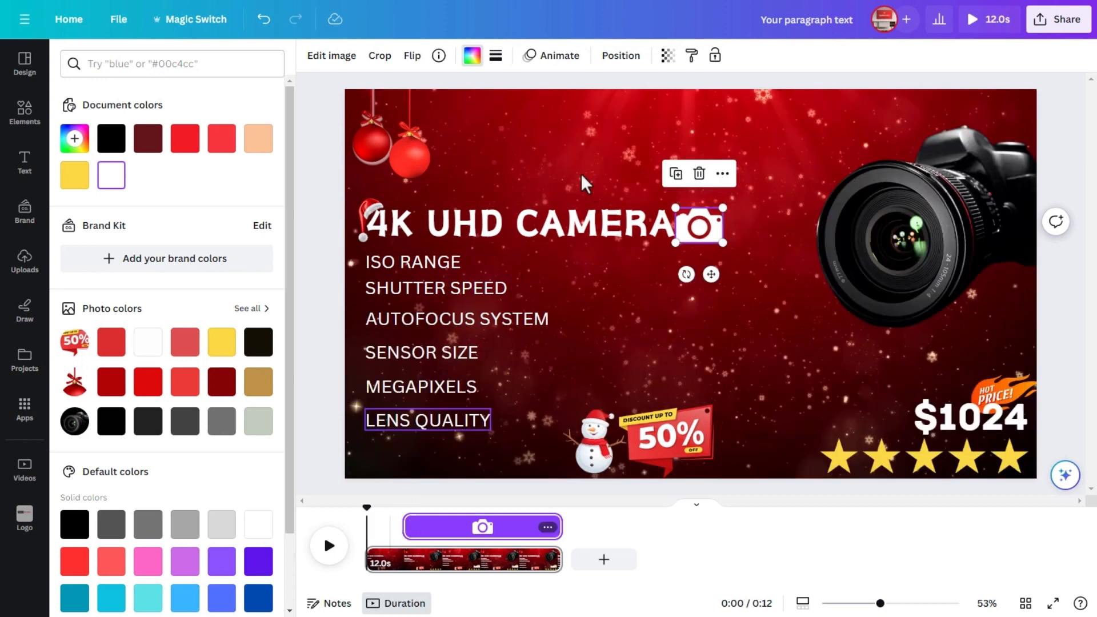
pyautogui.click(556, 56)
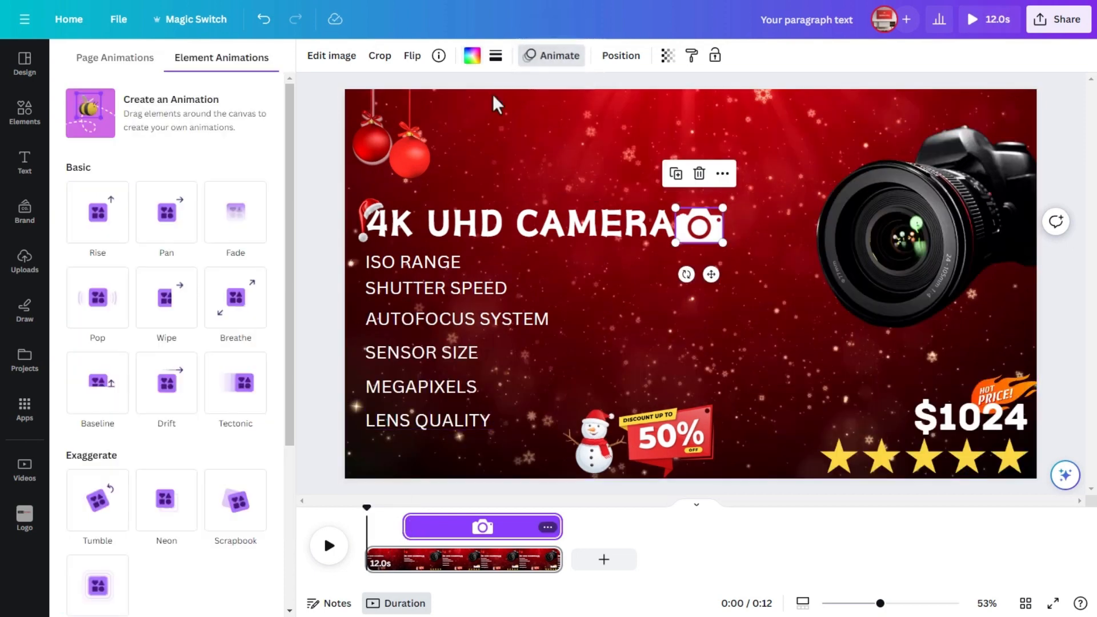
pyautogui.scroll(-3, 191, 276)
pyautogui.click(190, 346)
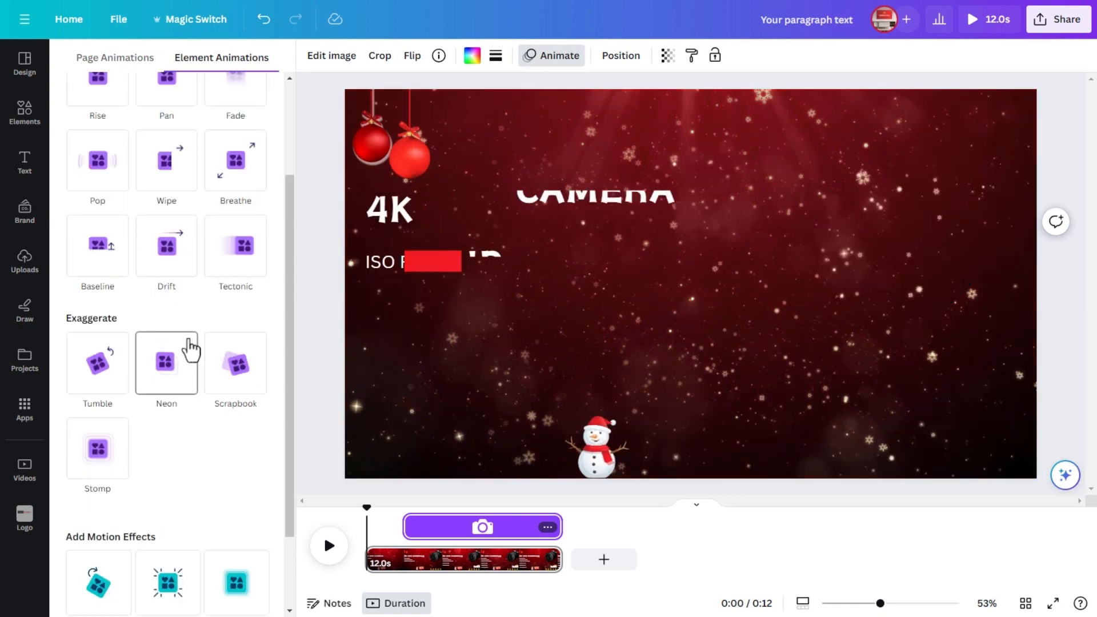
pyautogui.click(91, 184)
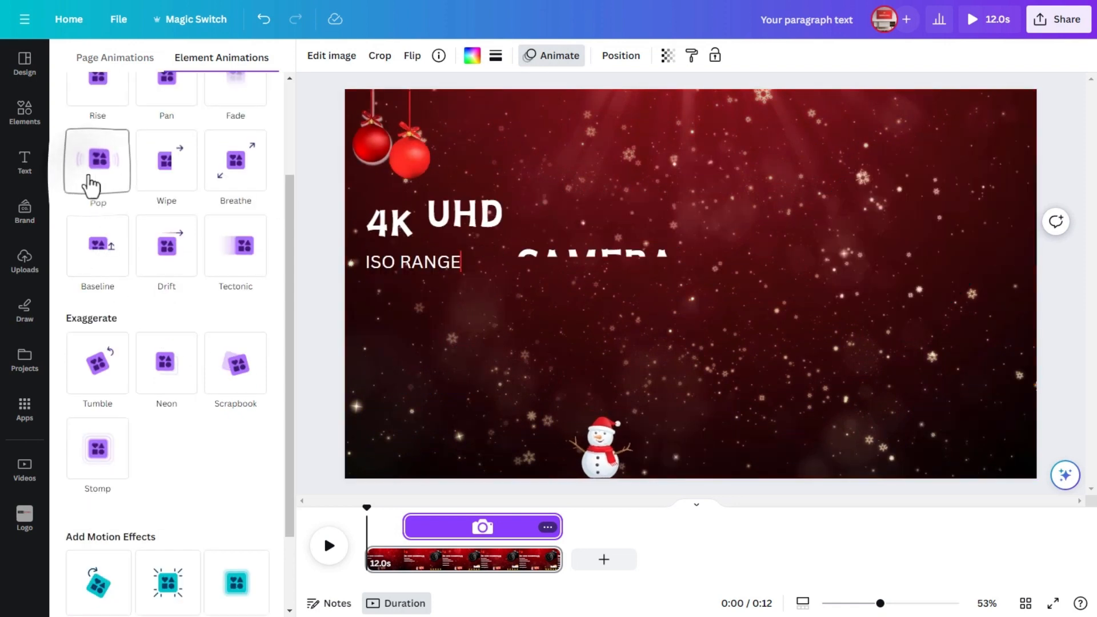
pyautogui.click(92, 183)
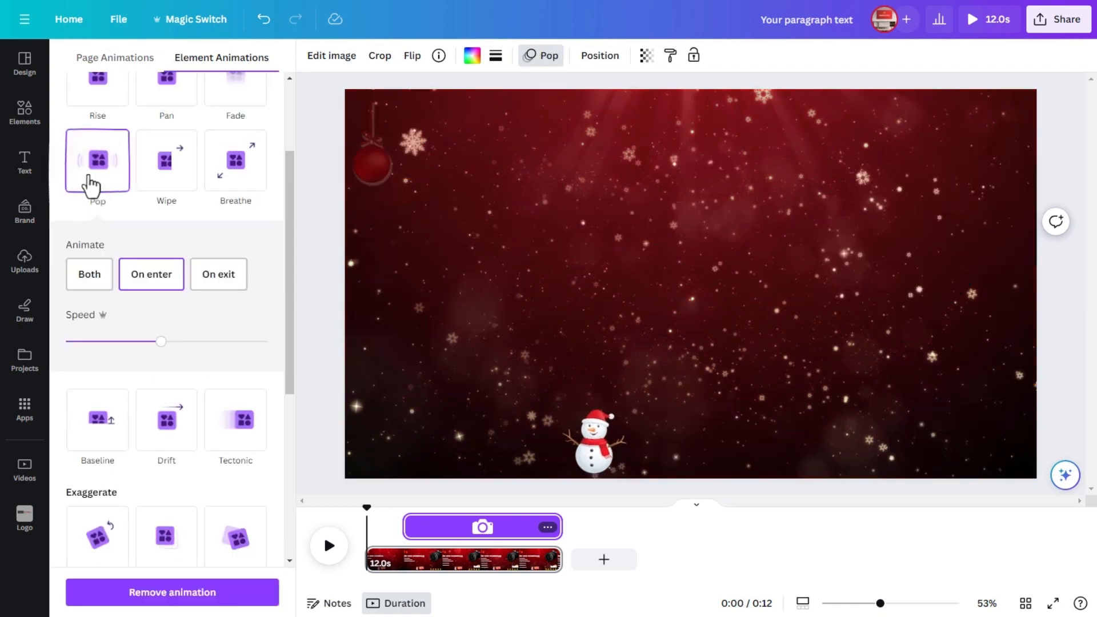
pyautogui.click(152, 275)
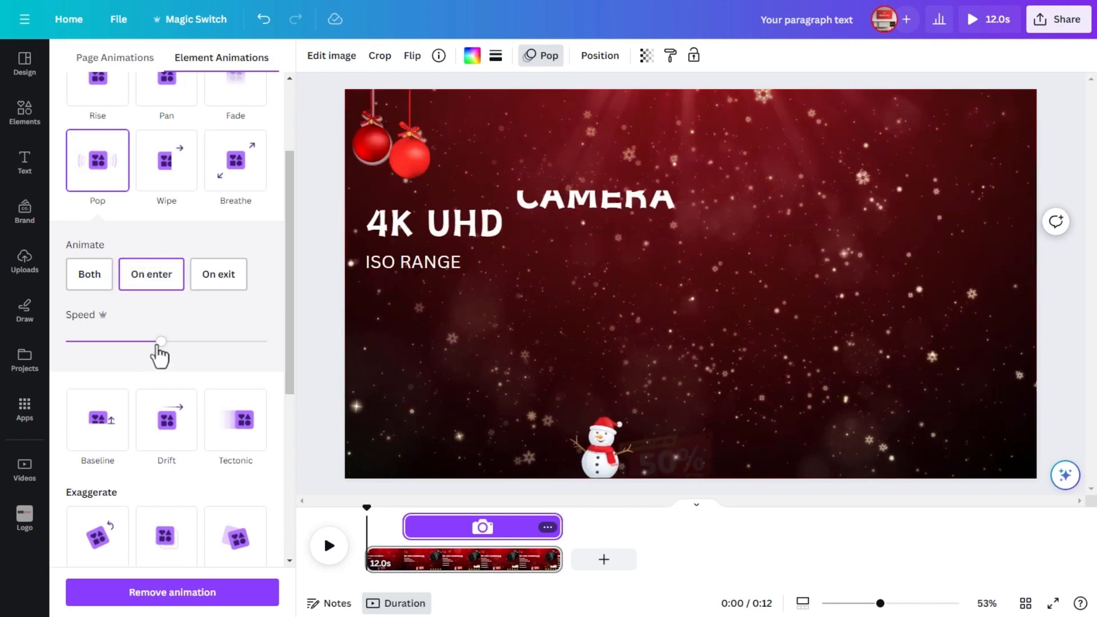
pyautogui.moveTo(160, 355); pyautogui.dragTo(148, 356)
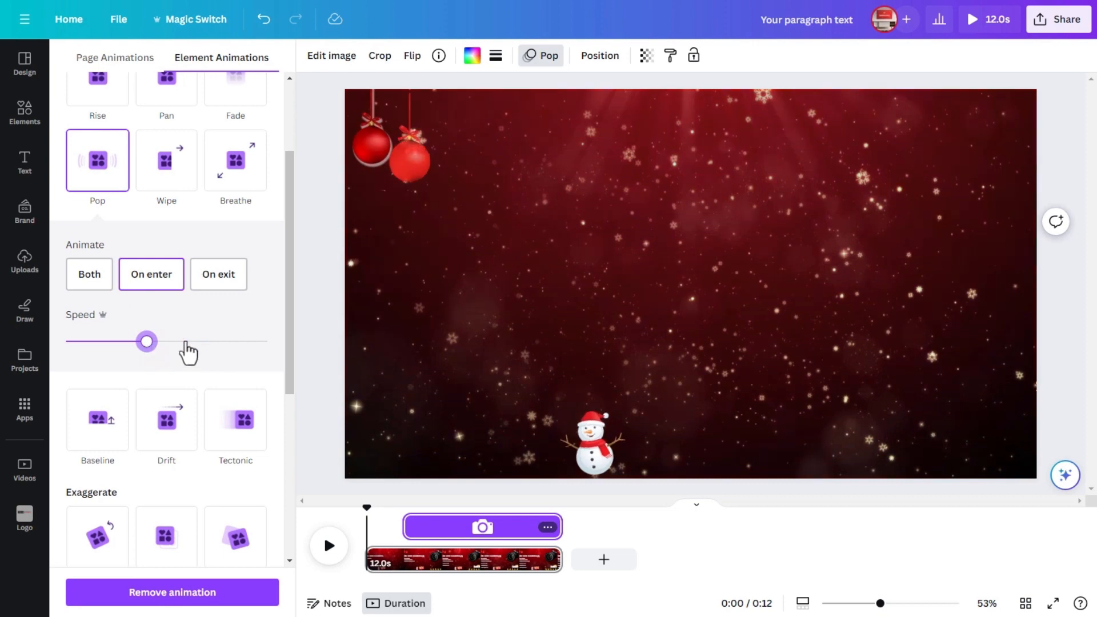
# Step: Search the elements library for "glowing christmas lights illustrations"
pyautogui.click(24, 113)
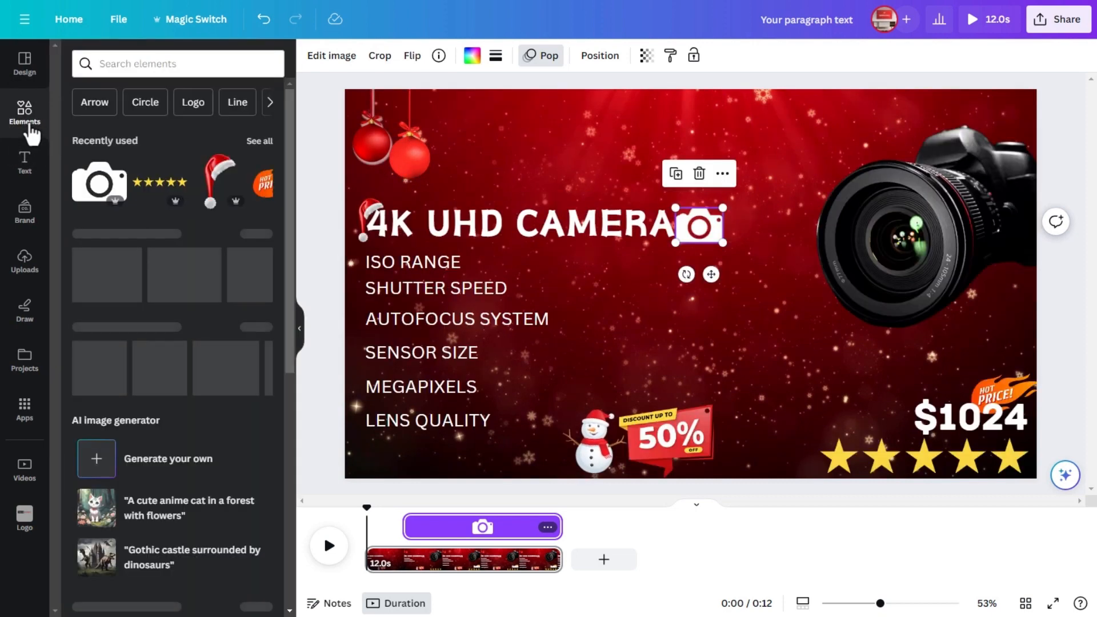
pyautogui.click(188, 65)
pyautogui.write('g')
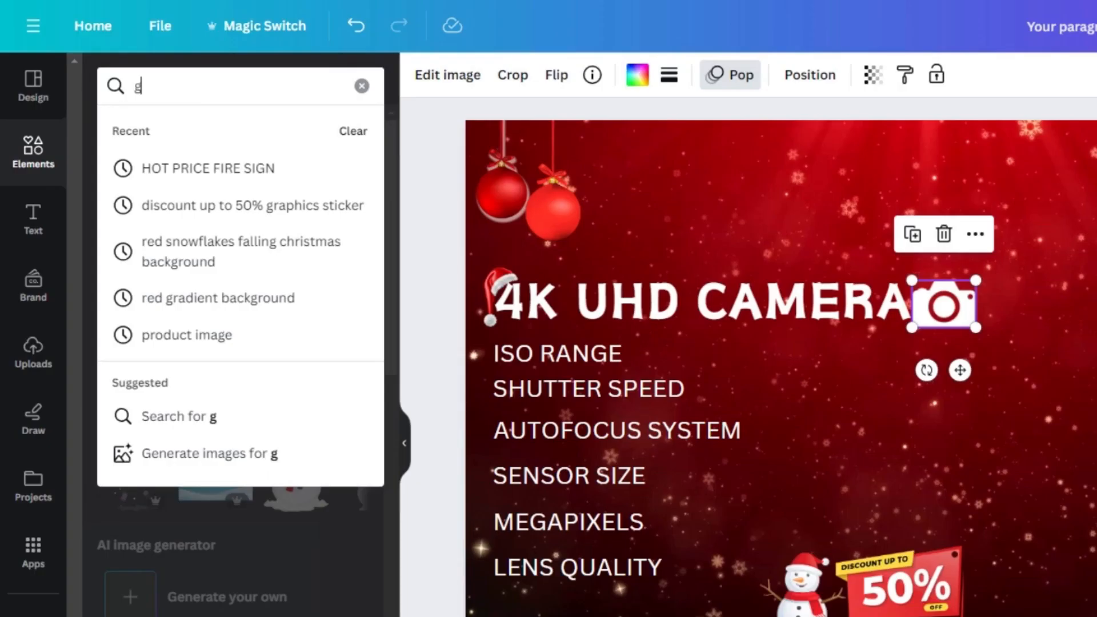
pyautogui.write('lowing ')
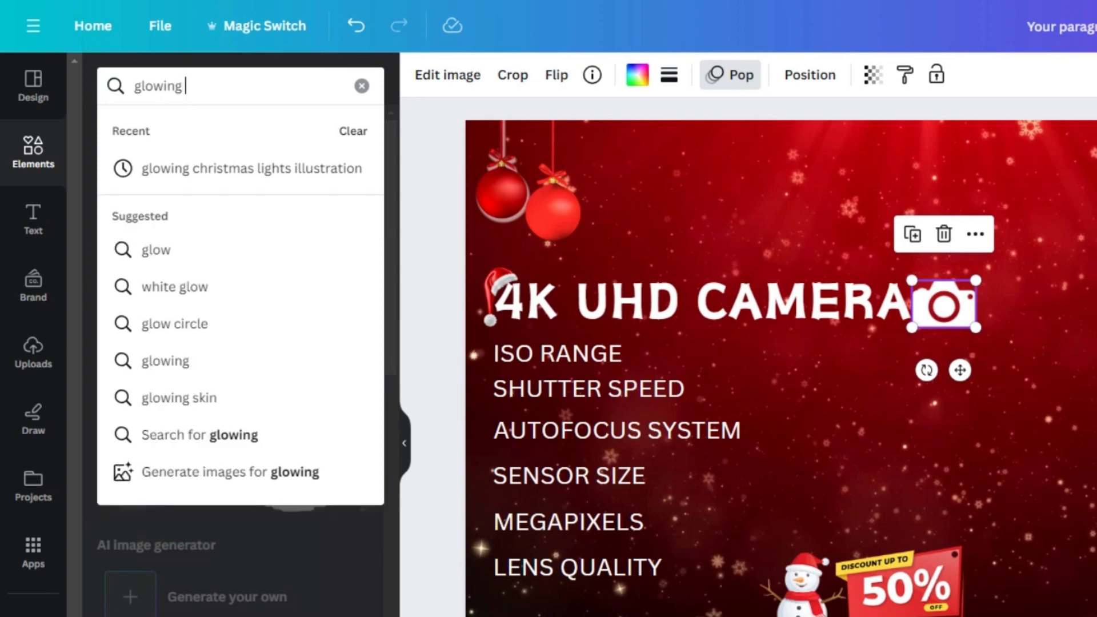
pyautogui.write('christmas ')
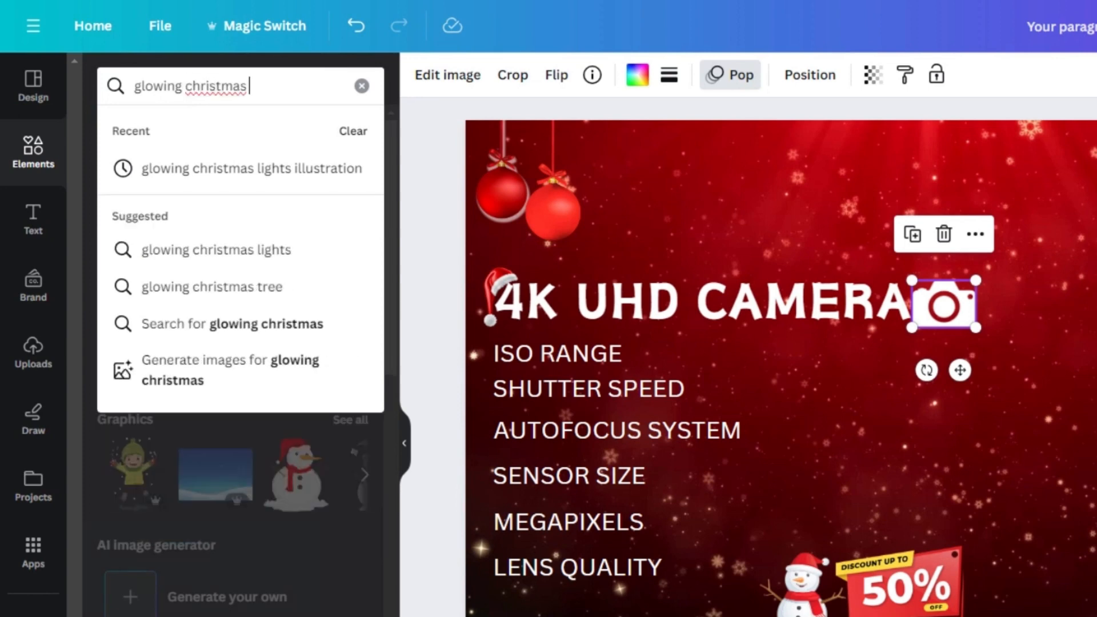
pyautogui.write('lights')
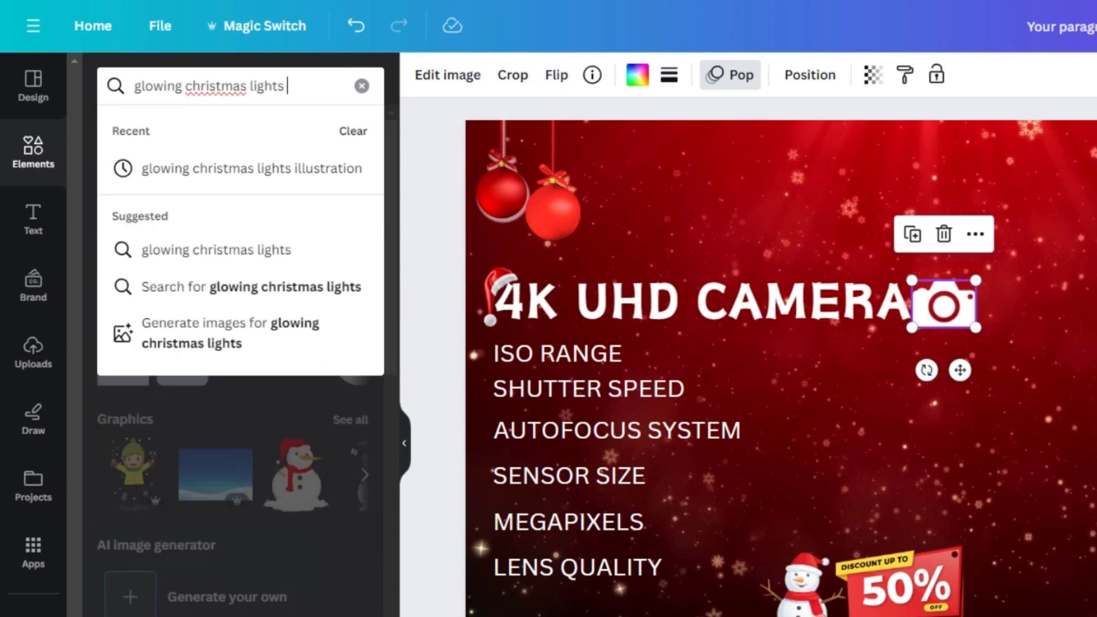
pyautogui.write(' illustrat')
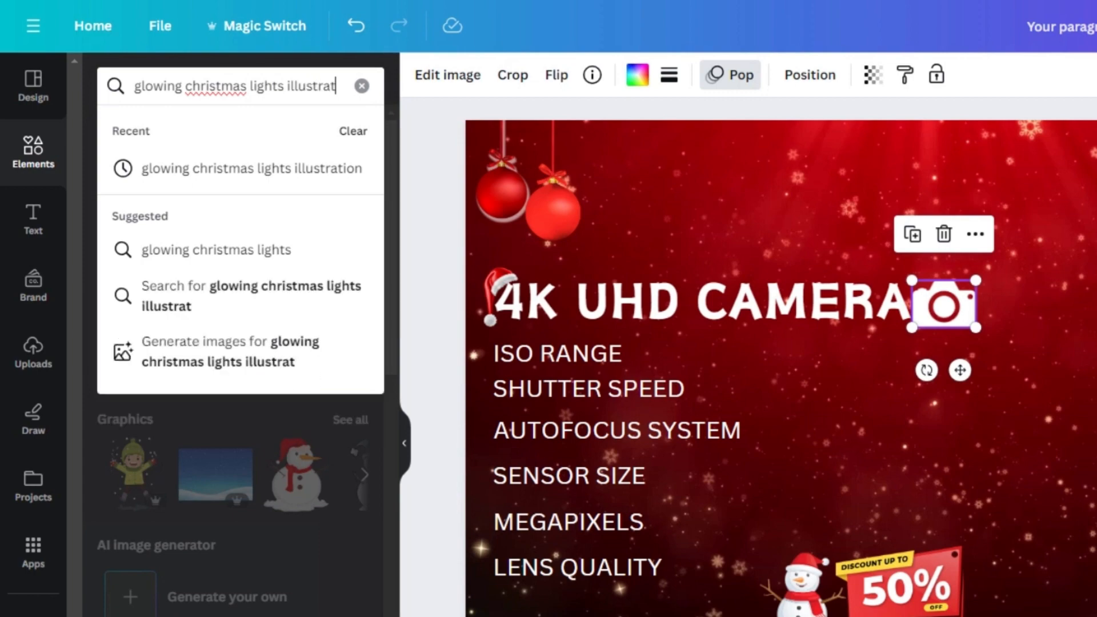
pyautogui.write('ions')
pyautogui.press('Return')
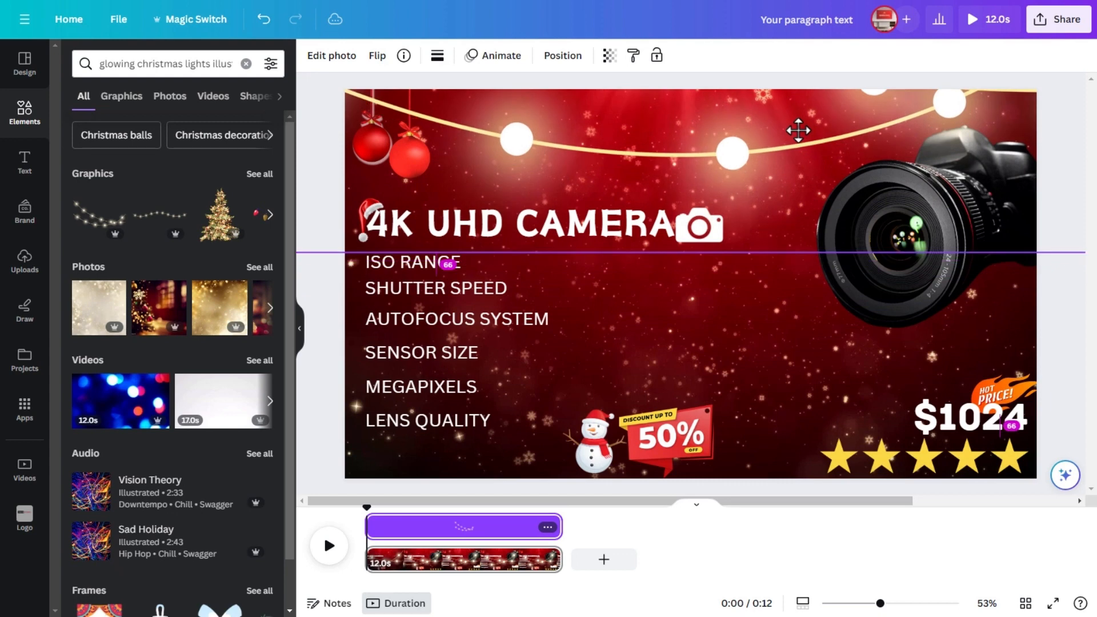
# Step: Place the enlarged glowing light string across the design's top edge and apply a Breathe In animation with slightly reduced scale
pyautogui.moveTo(798, 129); pyautogui.dragTo(835, 130)
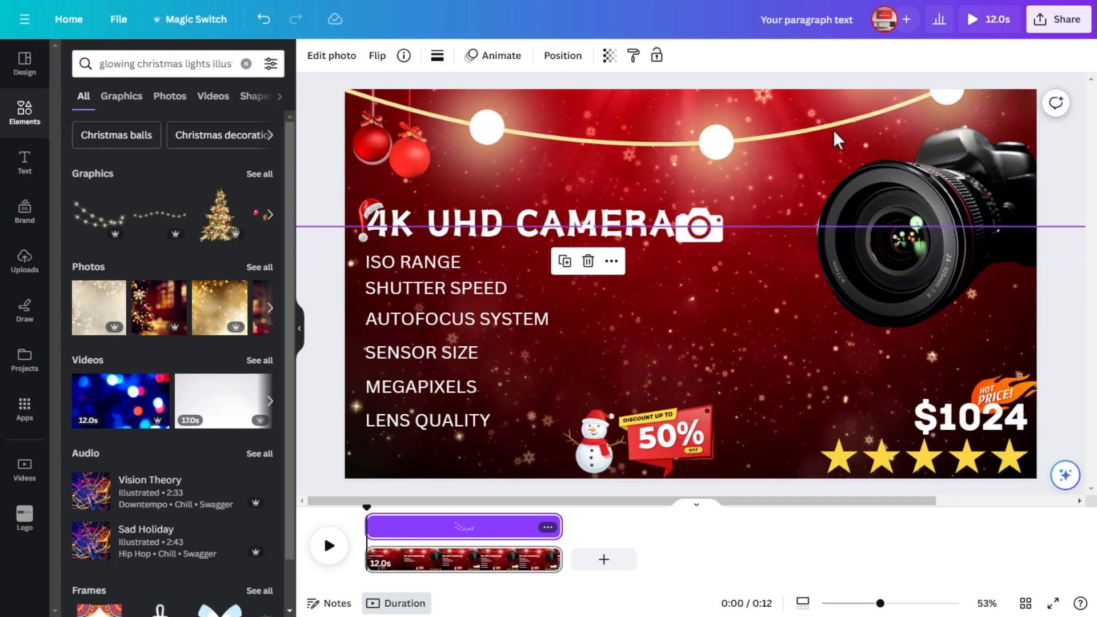
pyautogui.click(482, 58)
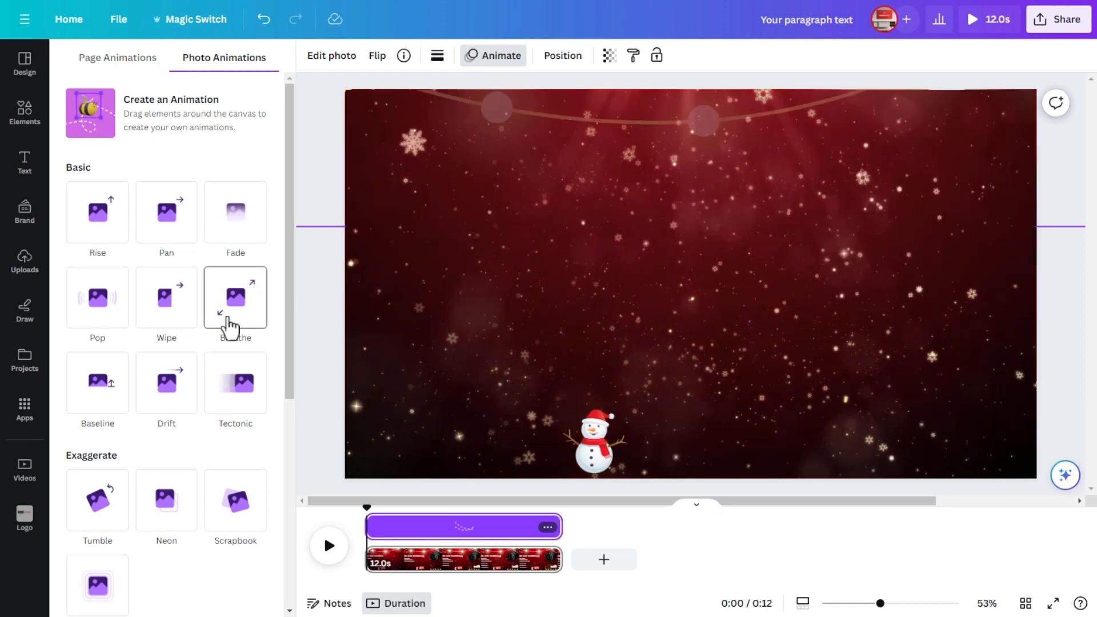
pyautogui.click(231, 330)
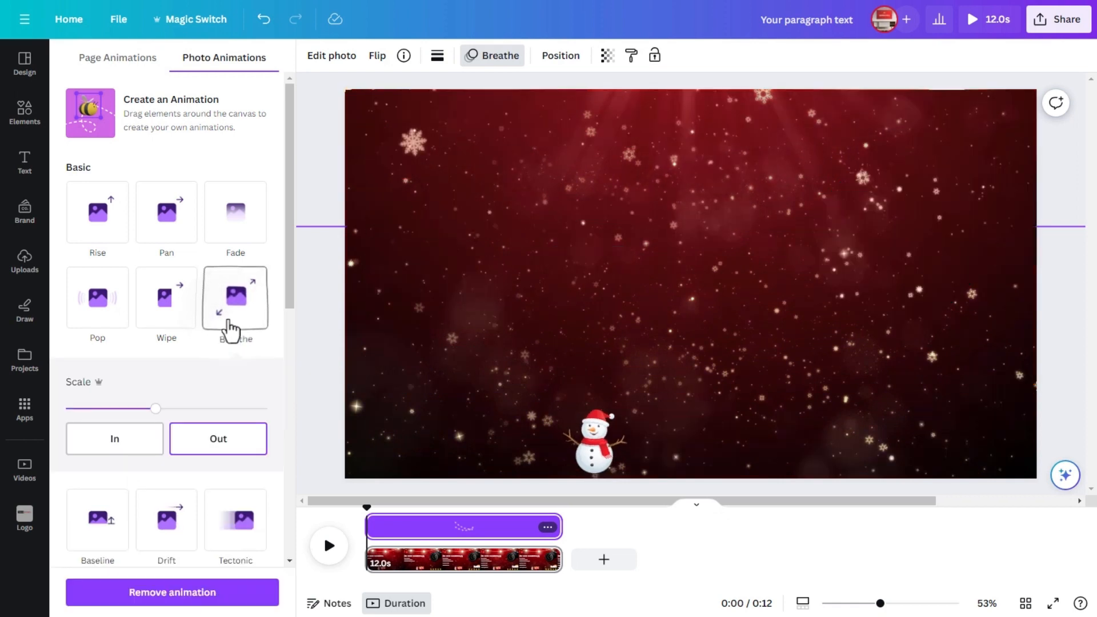
pyautogui.click(137, 447)
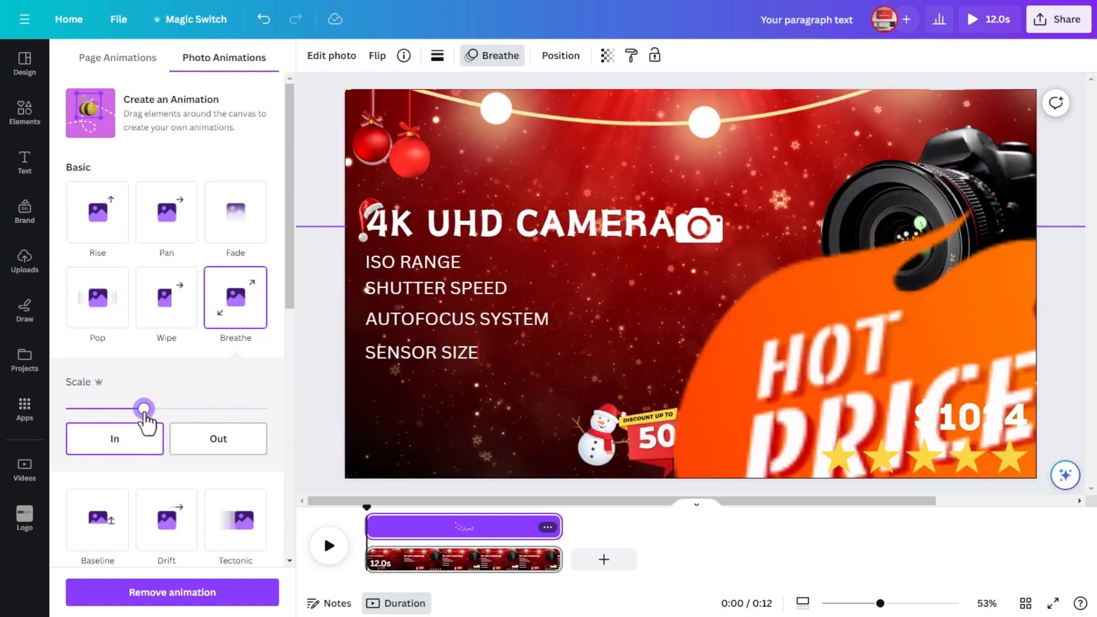
pyautogui.click(322, 327)
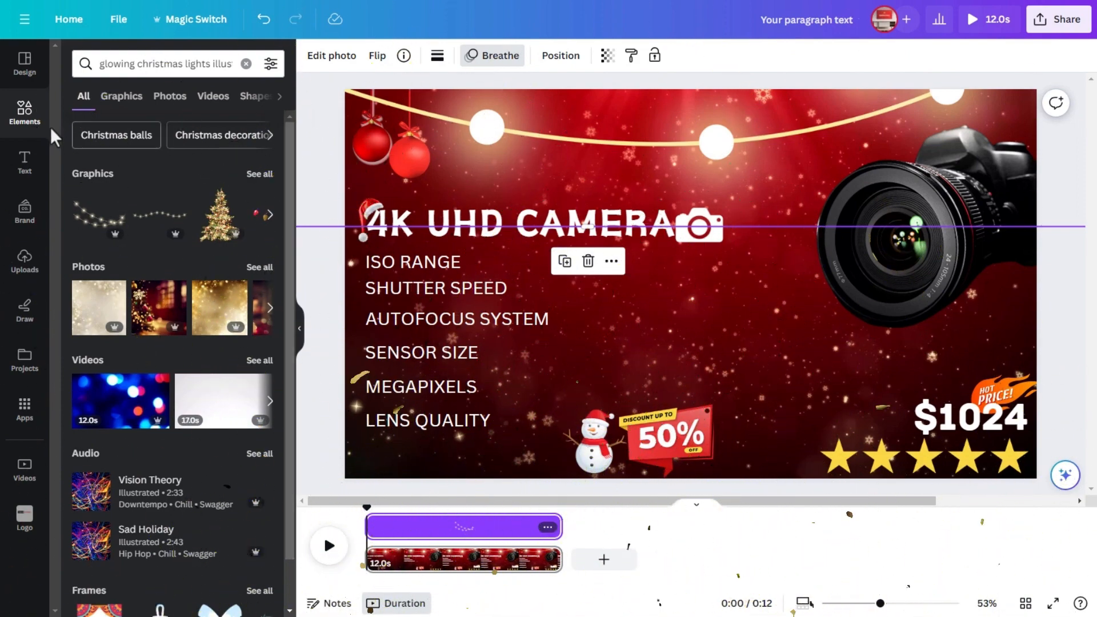
# Step: Search the elements library for "christmas song" and limit the results to audio
pyautogui.click(30, 129)
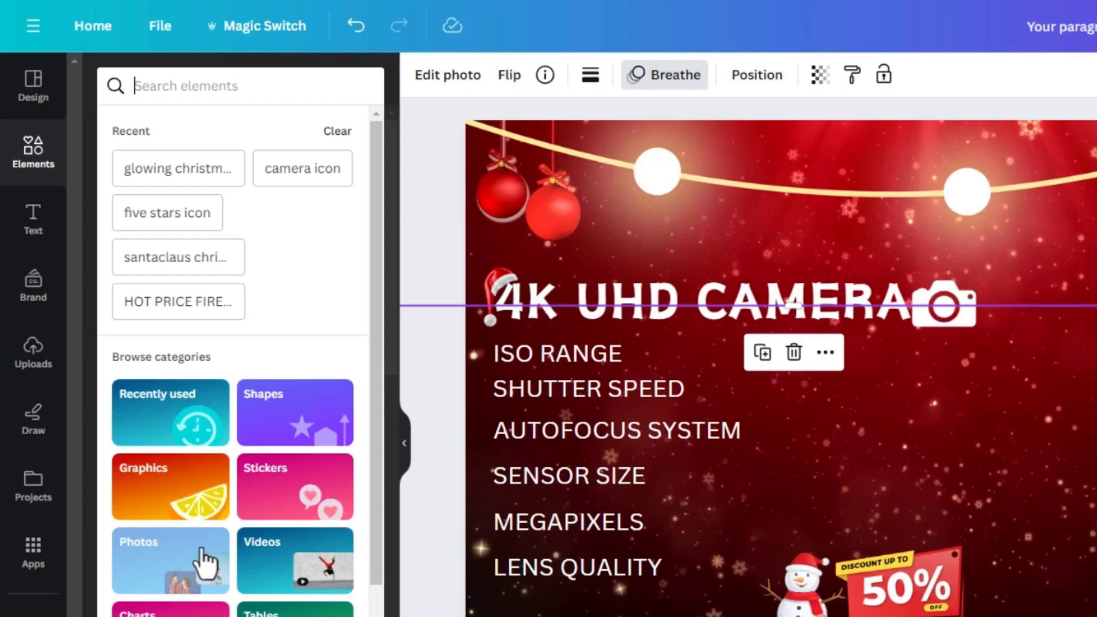
pyautogui.write('christ')
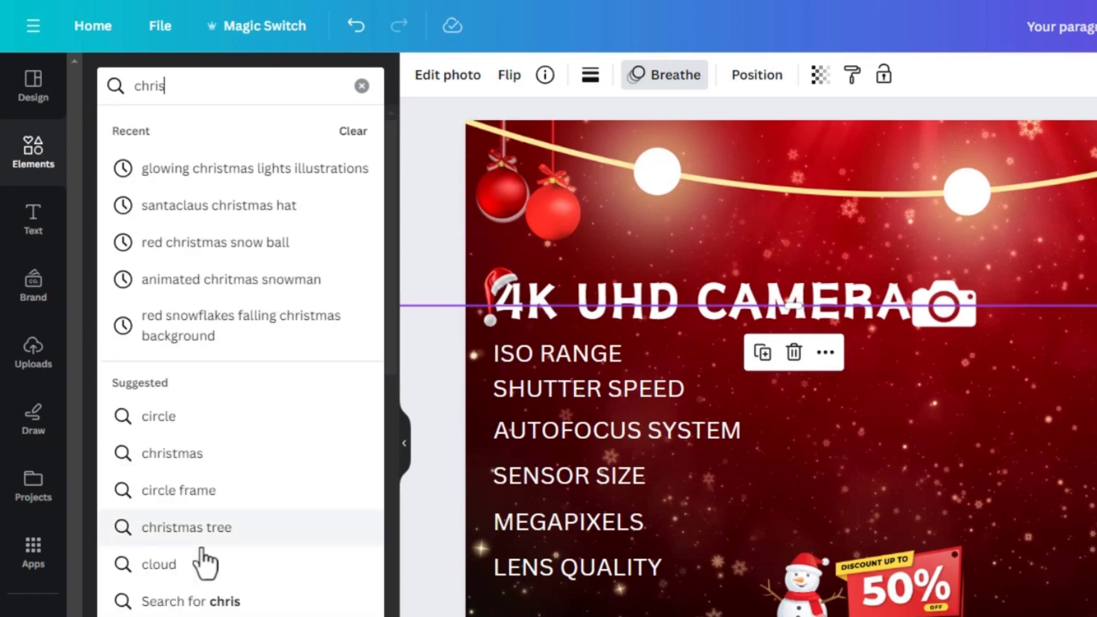
pyautogui.write('mas song')
pyautogui.press('Return')
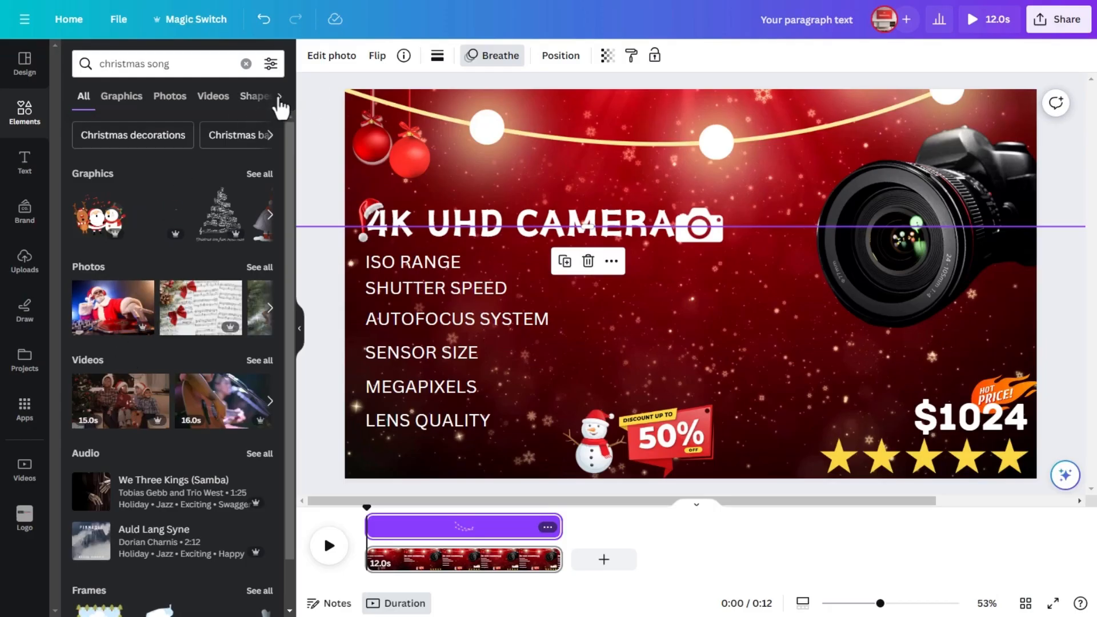
pyautogui.click(279, 98)
pyautogui.click(211, 97)
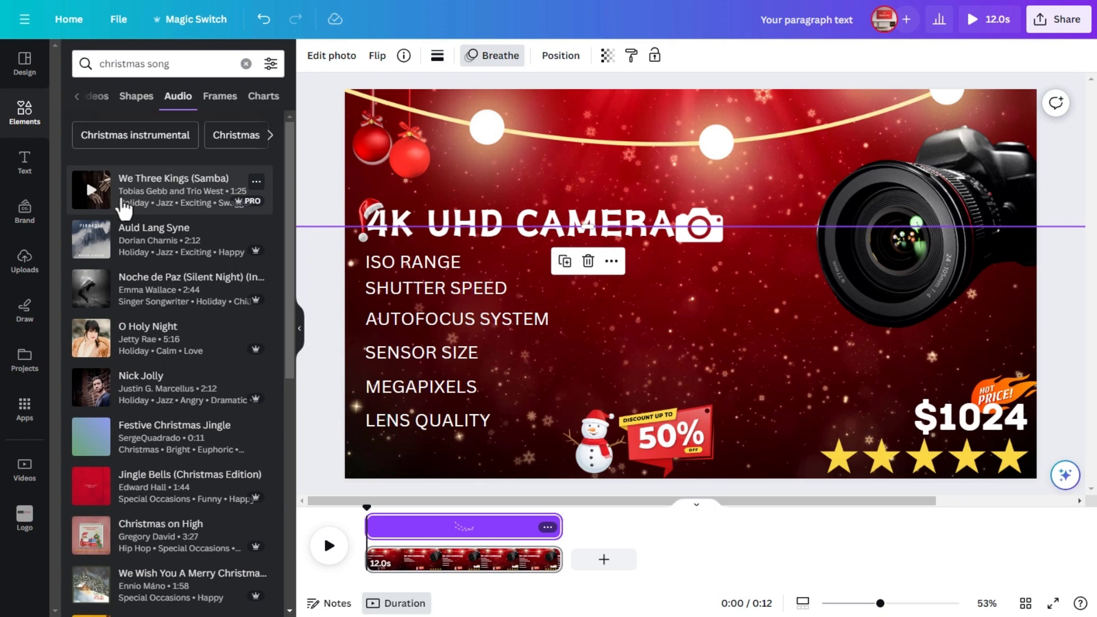
# Step: Preview We Three Kings (Samba), and add Jingle Bells (Christmas Edition) from the audio results as the video's soundtrack
pyautogui.click(90, 194)
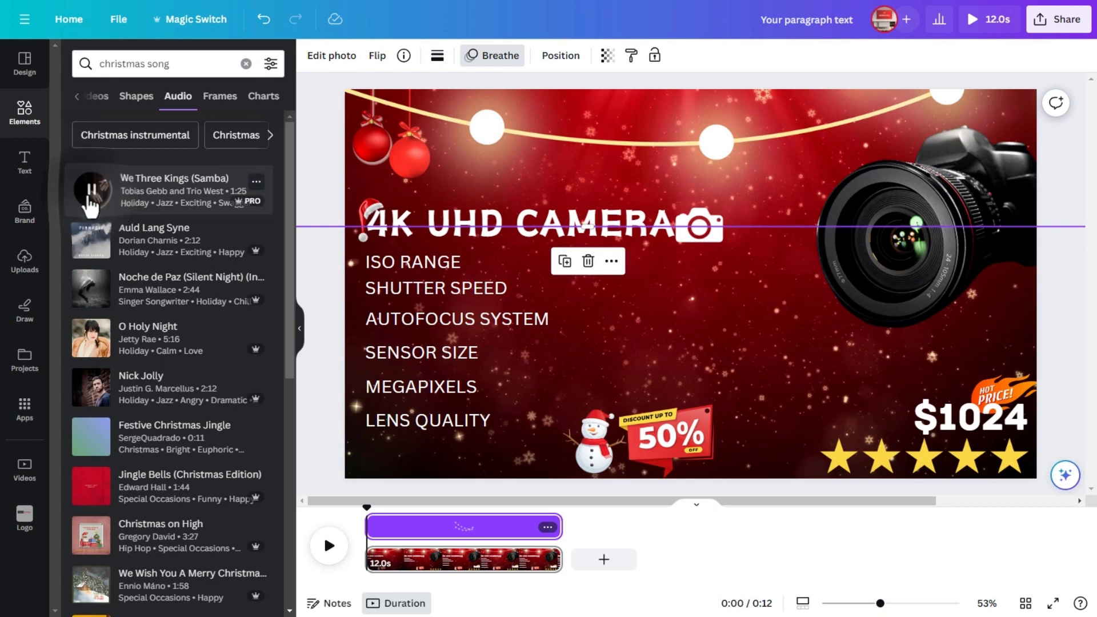
pyautogui.scroll(-3, 114, 286)
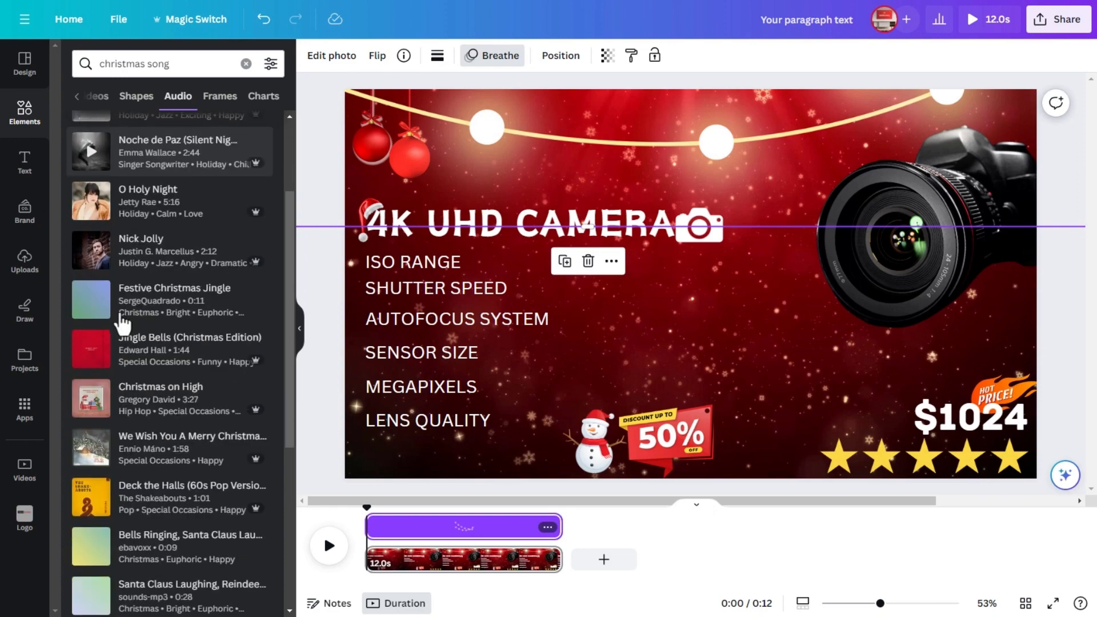
pyautogui.scroll(-3, 171, 229)
pyautogui.moveTo(176, 219)
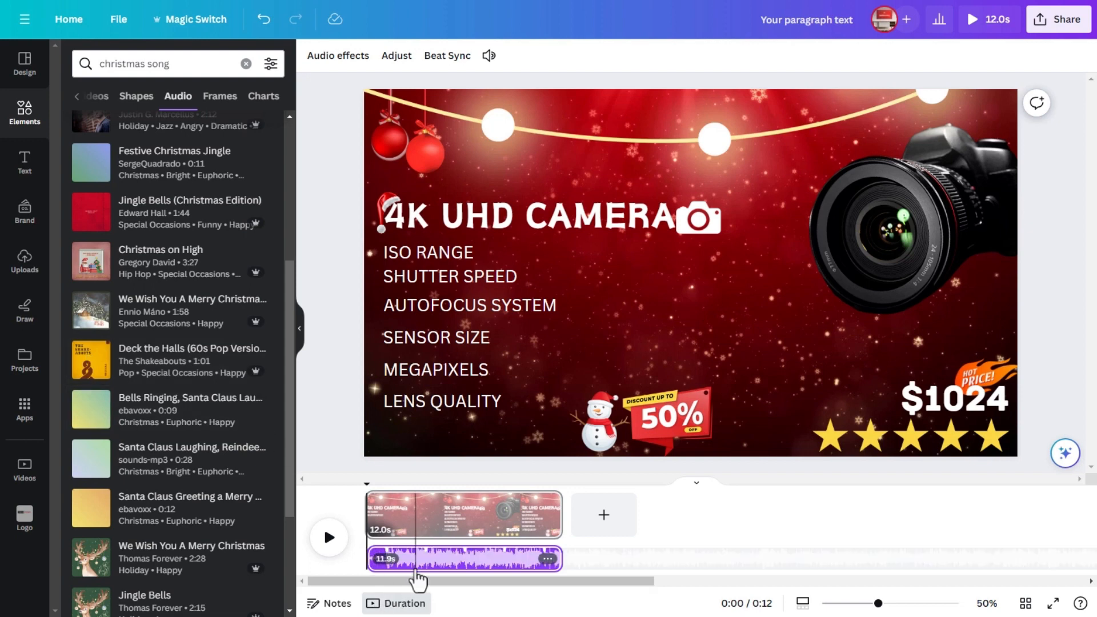
# Step: Lower the Jingle Bells soundtrack's volume to 23 and play the finished video back in full-screen view
pyautogui.moveTo(562, 551); pyautogui.dragTo(566, 550)
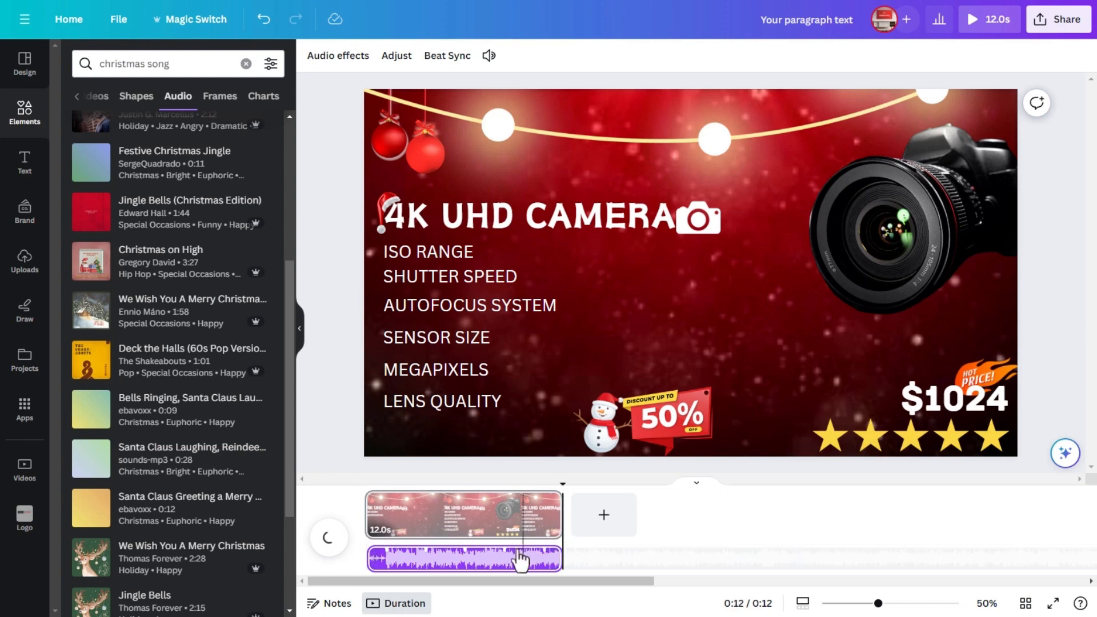
pyautogui.click(488, 55)
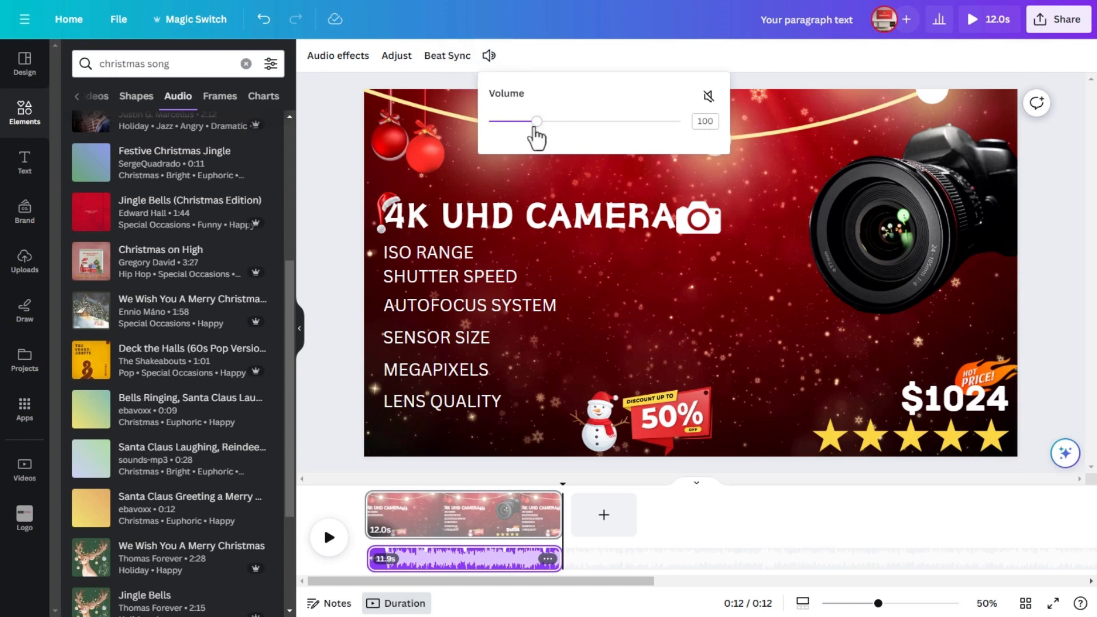
pyautogui.moveTo(535, 129); pyautogui.dragTo(501, 135)
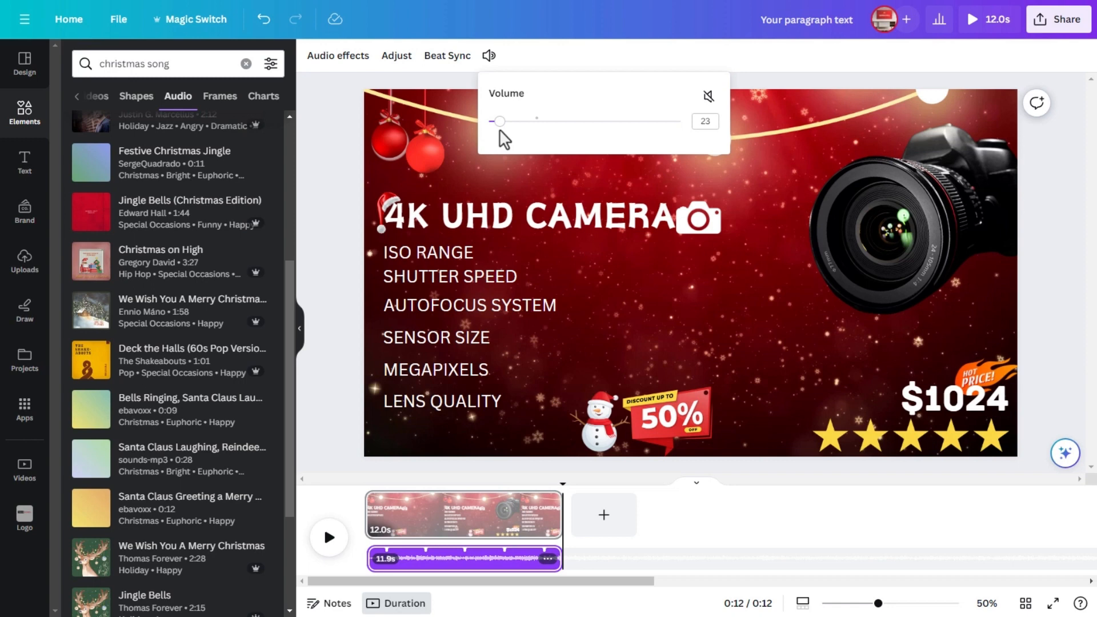
pyautogui.click(328, 538)
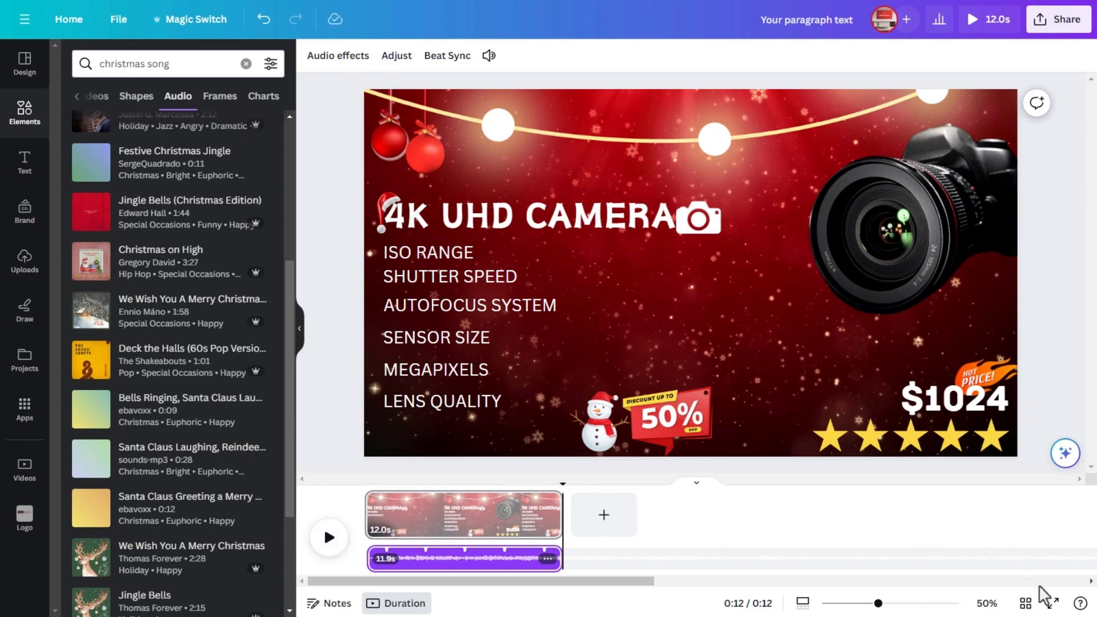
pyautogui.click(1053, 604)
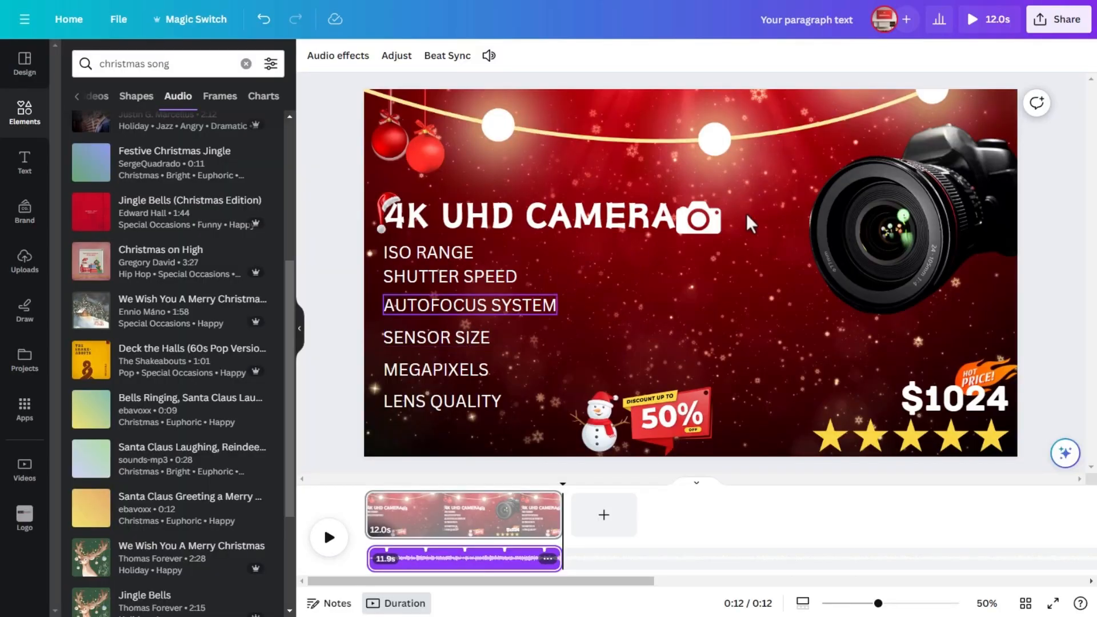
# Step: Open the download options for the finished video design
pyautogui.click(1037, 28)
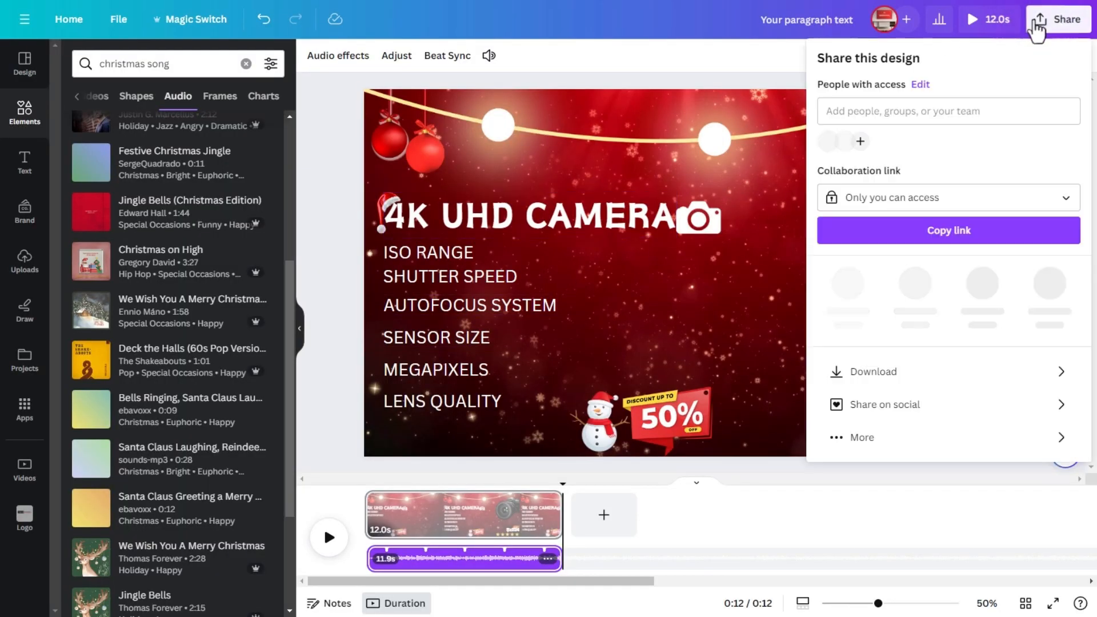
pyautogui.click(876, 370)
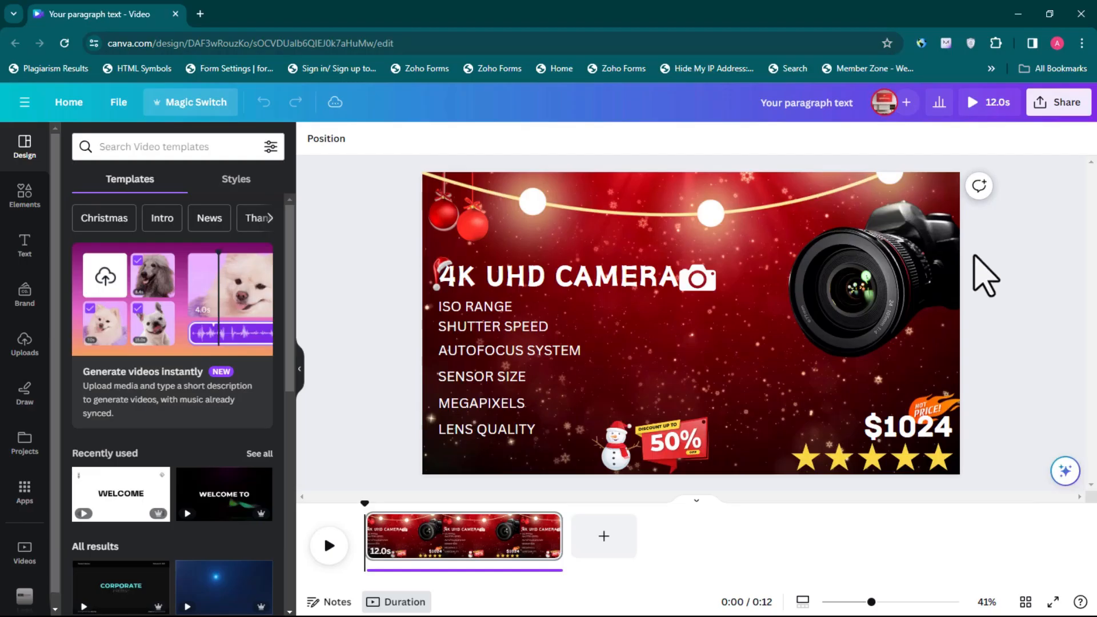
# Step: Use Magic Switch to create a resized copy of the design in the Instagram Post (Square) format
pyautogui.press('F11')
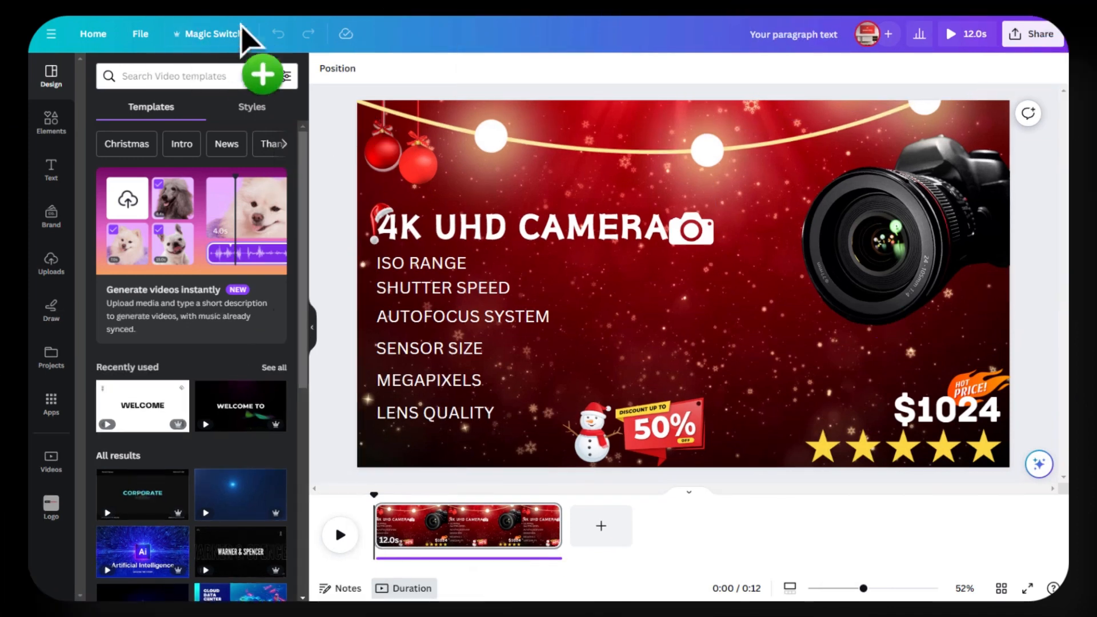
pyautogui.click(240, 33)
pyautogui.click(243, 253)
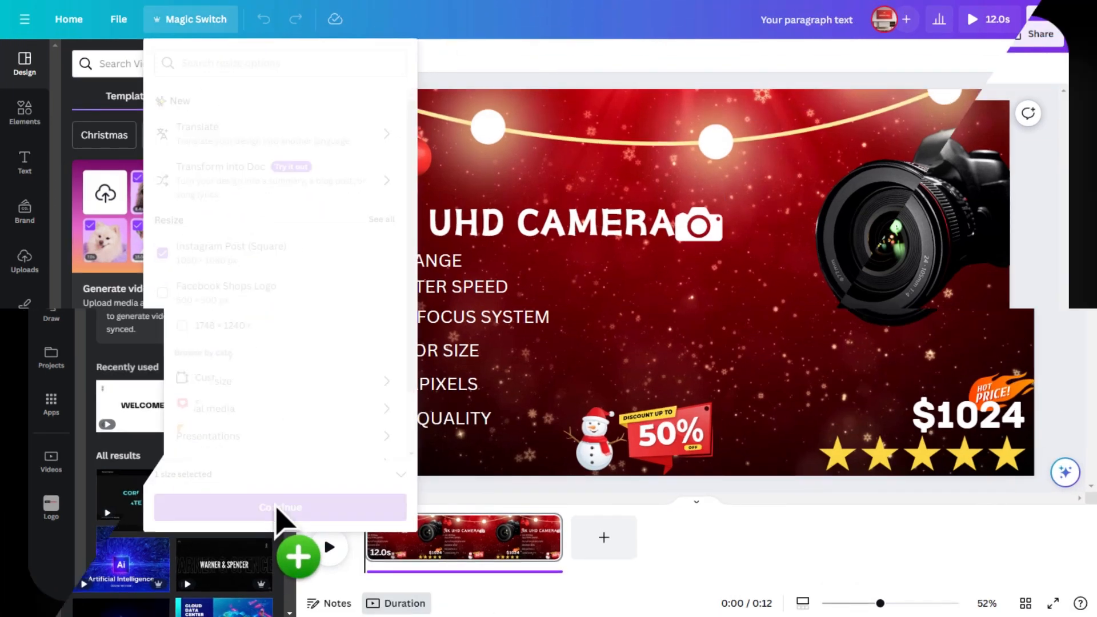
pyautogui.click(279, 507)
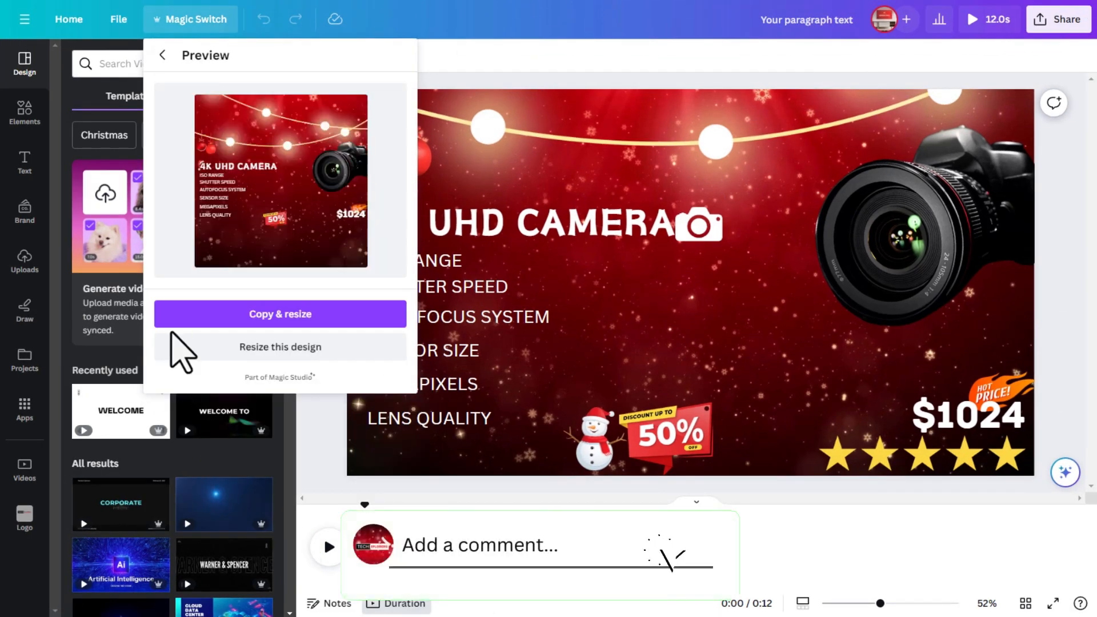
pyautogui.click(188, 320)
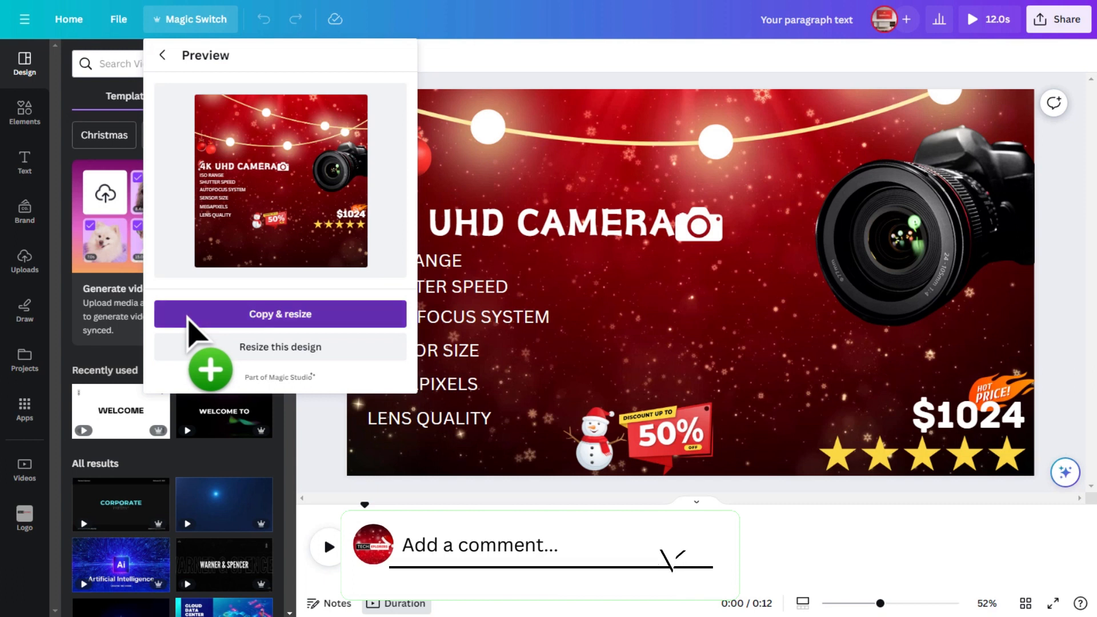